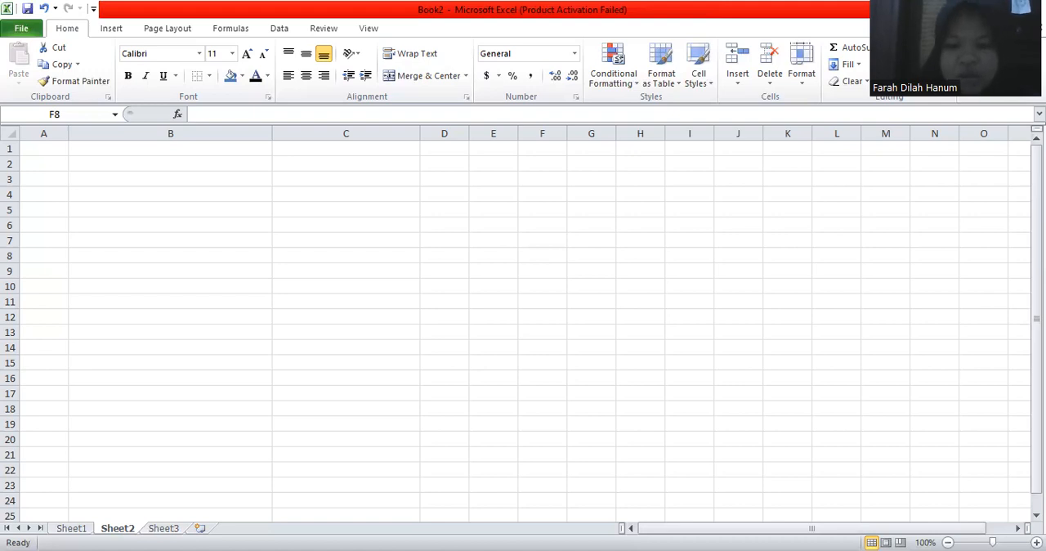
Step: Paste the copied two-column table headings into Sheet2 starting at cell B3
{"action": "left_click", "coordinate": [311, 180]}
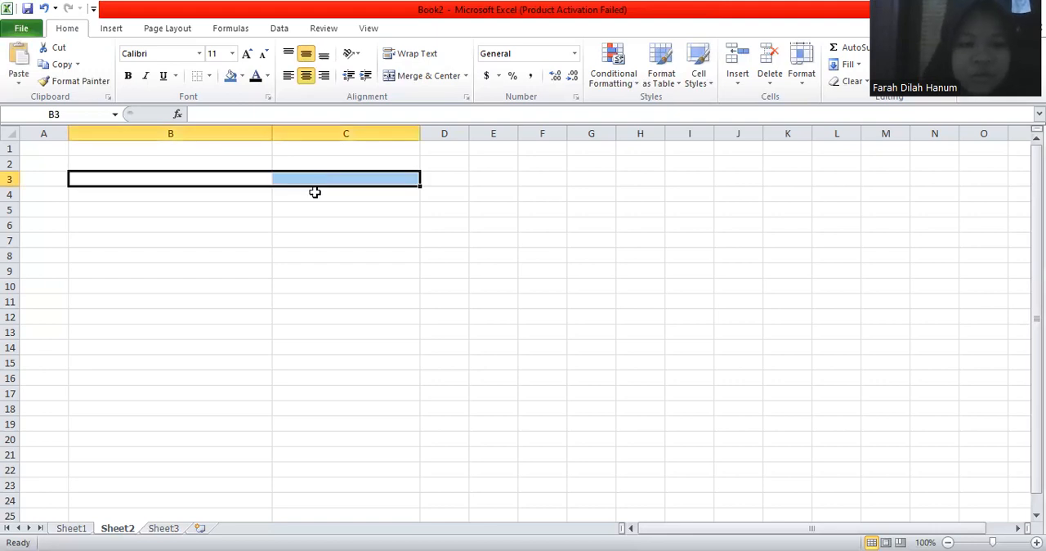
{"action": "type", "text": "Waktu ekstraksi metode ultrasonic\tRerata (menit)\tRendemen (%) \t(A0-A)"}
{"action": "left_click", "coordinate": [301, 256]}
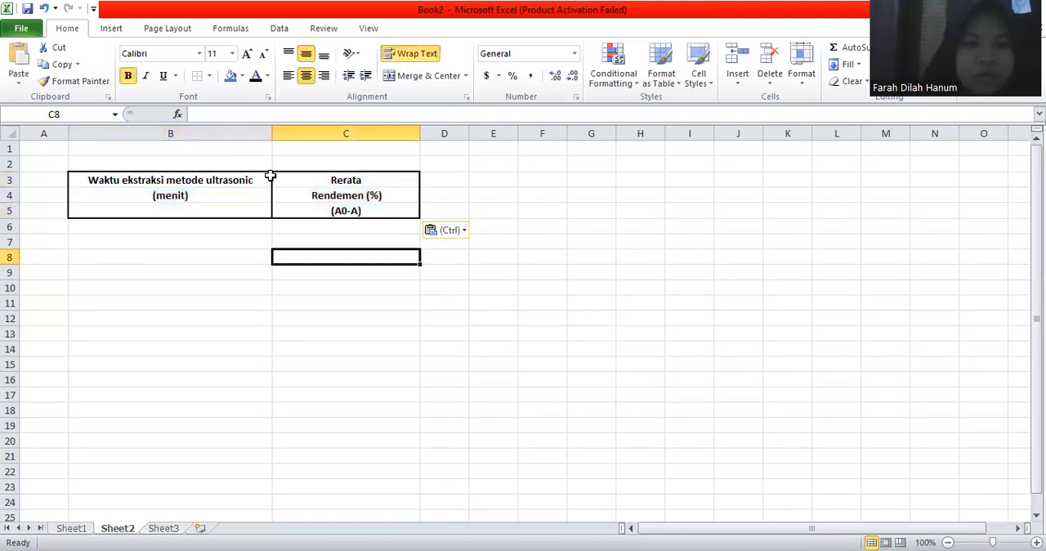
Step: Append "(menit)" to the heading in B3 so it reads "Waktu ekstraksi metode ultrasonic (menit)"
{"action": "left_click", "coordinate": [255, 178]}
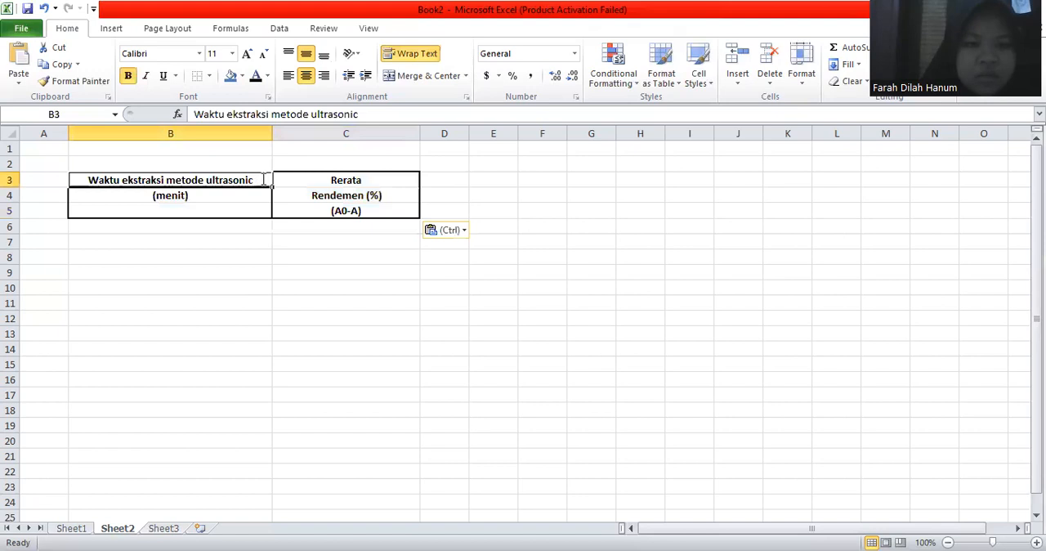
{"action": "double_click", "coordinate": [263, 179]}
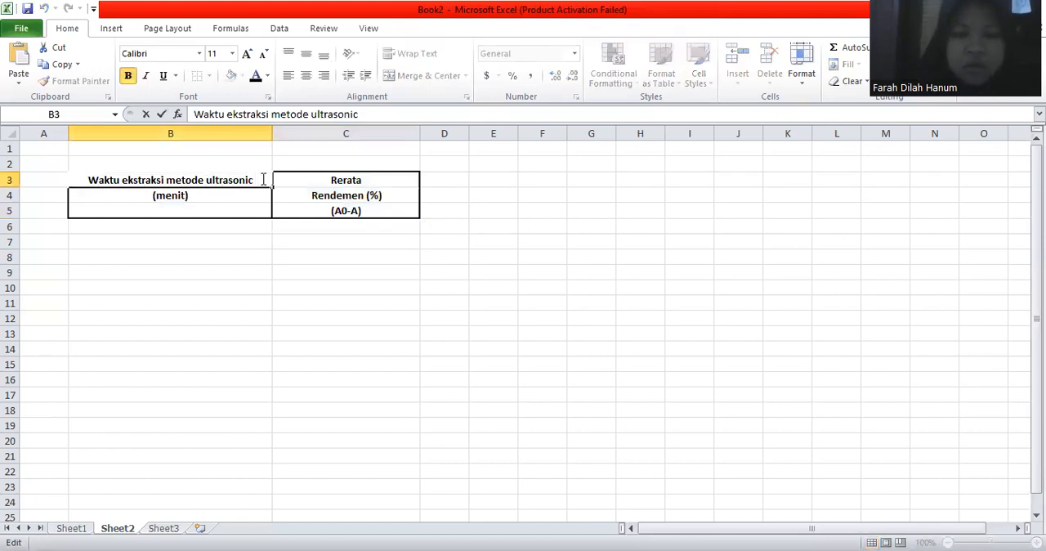
{"action": "type", "text": "(ME"}
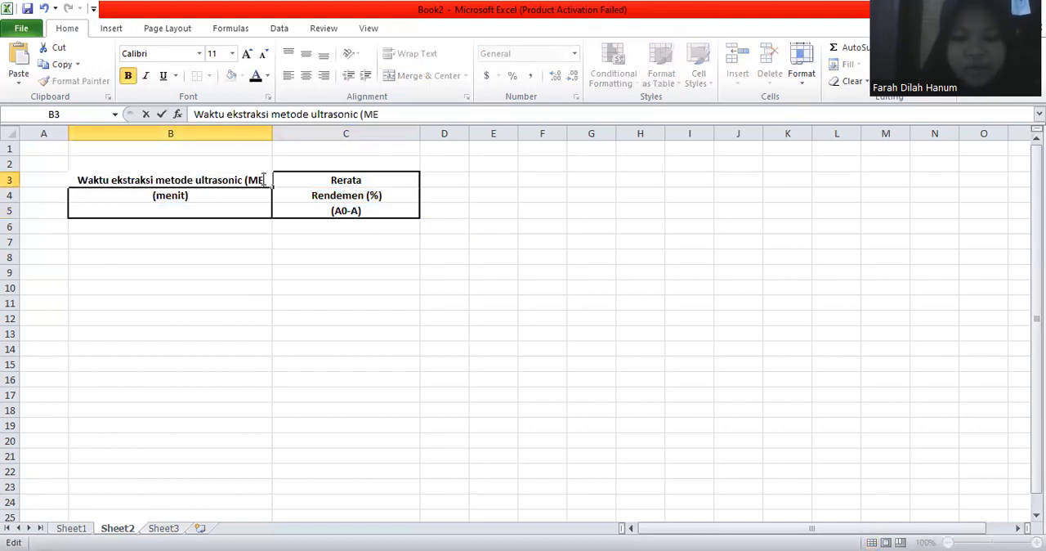
{"action": "type", "text": "NIT"}
{"action": "key", "text": "BackSpace"}
{"action": "key", "text": "BackSpace"}
{"action": "key", "text": "BackSpace"}
{"action": "key", "text": "BackSpace"}
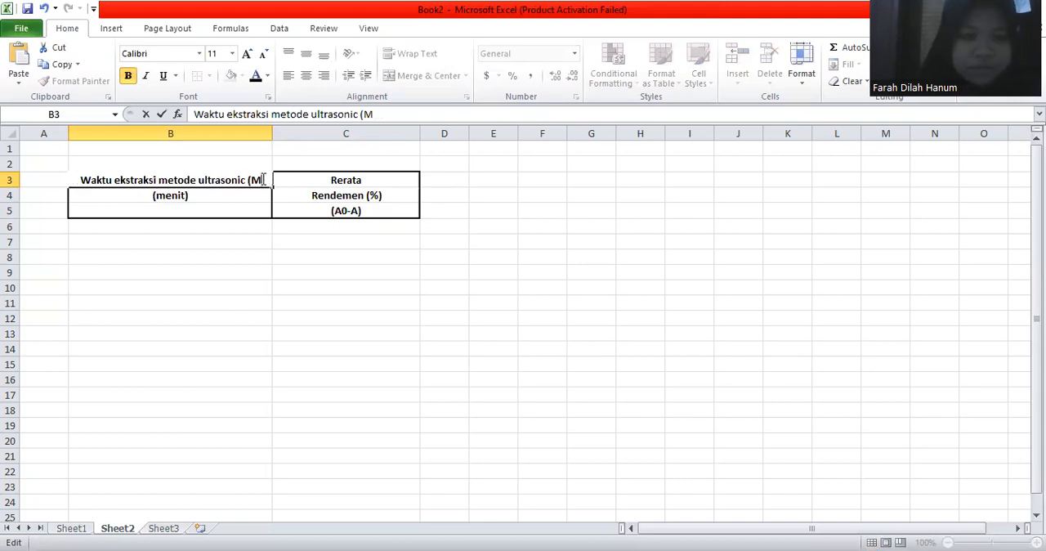
{"action": "key", "text": "BackSpace"}
{"action": "type", "text": "m"}
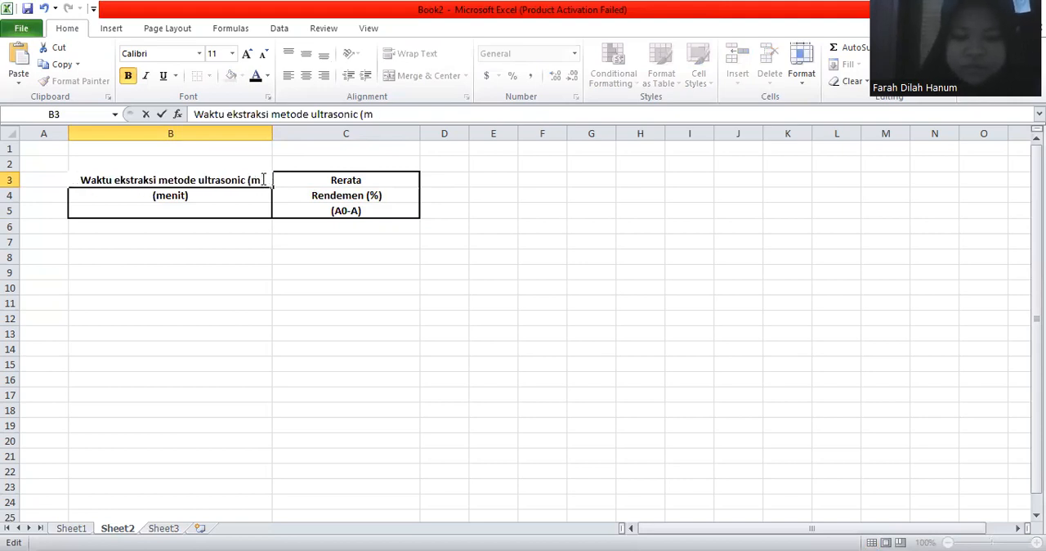
{"action": "type", "text": "enit)"}
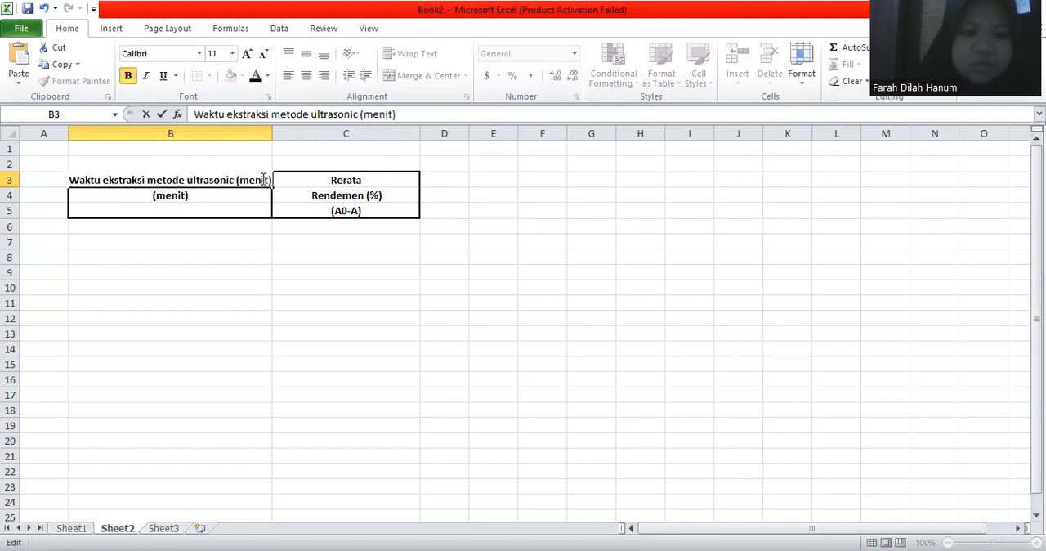
{"action": "key", "text": "Return"}
{"action": "left_click", "coordinate": [238, 192]}
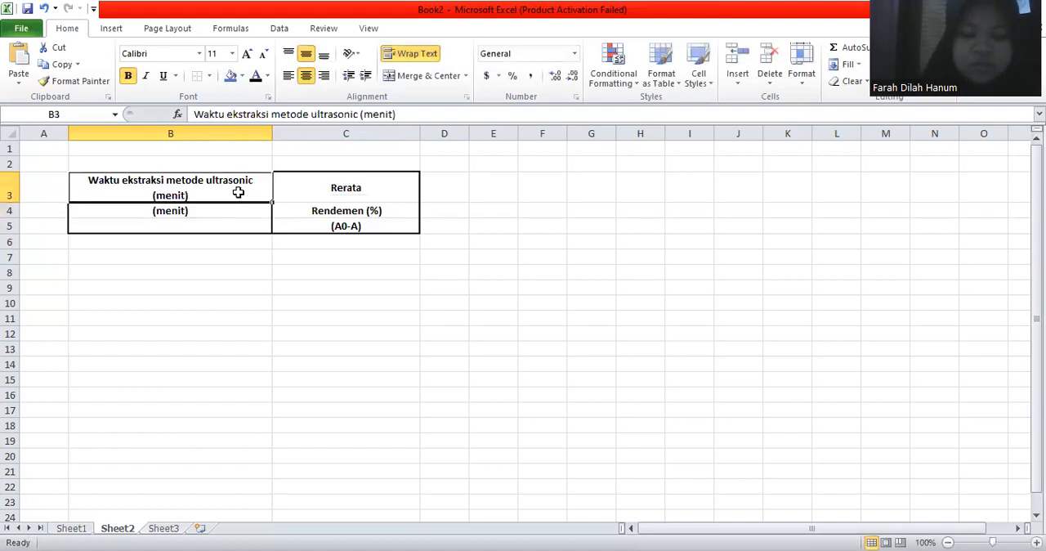
{"action": "key", "text": "Delete"}
{"action": "key", "text": "ctrl+z"}
{"action": "key", "text": "Down"}
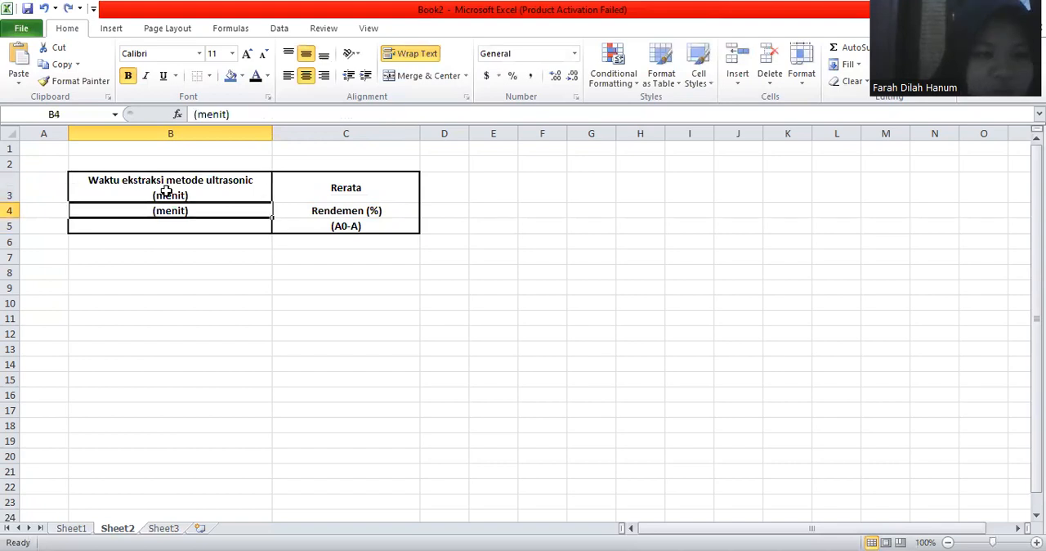
{"action": "left_click", "coordinate": [180, 195]}
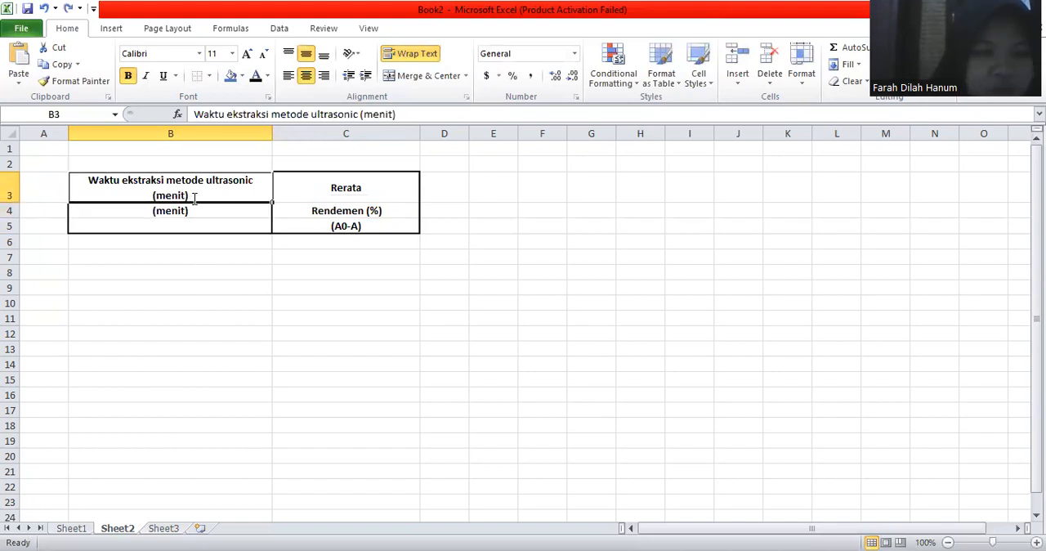
{"action": "double_click", "coordinate": [195, 199]}
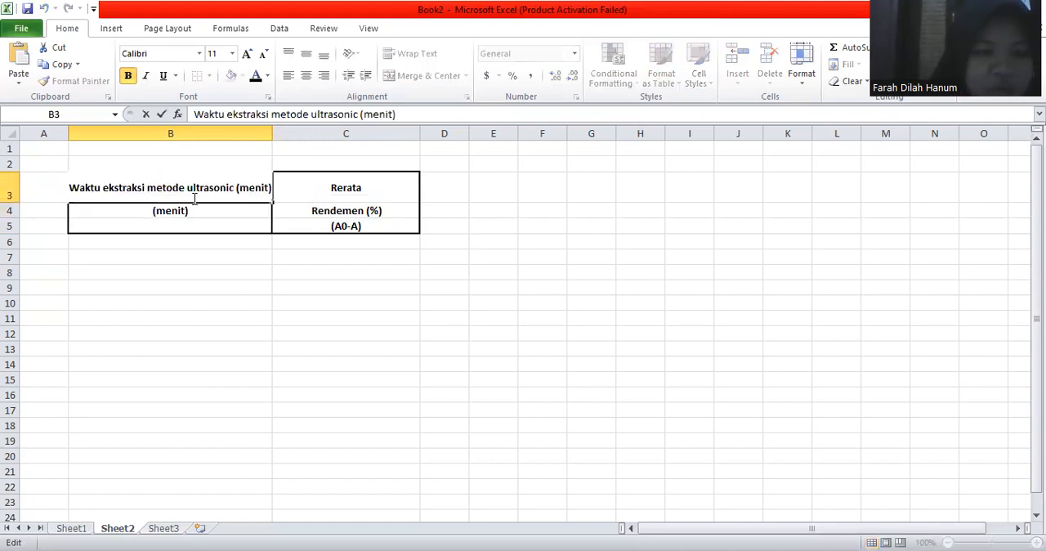
Step: Clear the duplicate "(menit)" text from cell B4
{"action": "left_click", "coordinate": [153, 213]}
{"action": "double_click", "coordinate": [153, 213]}
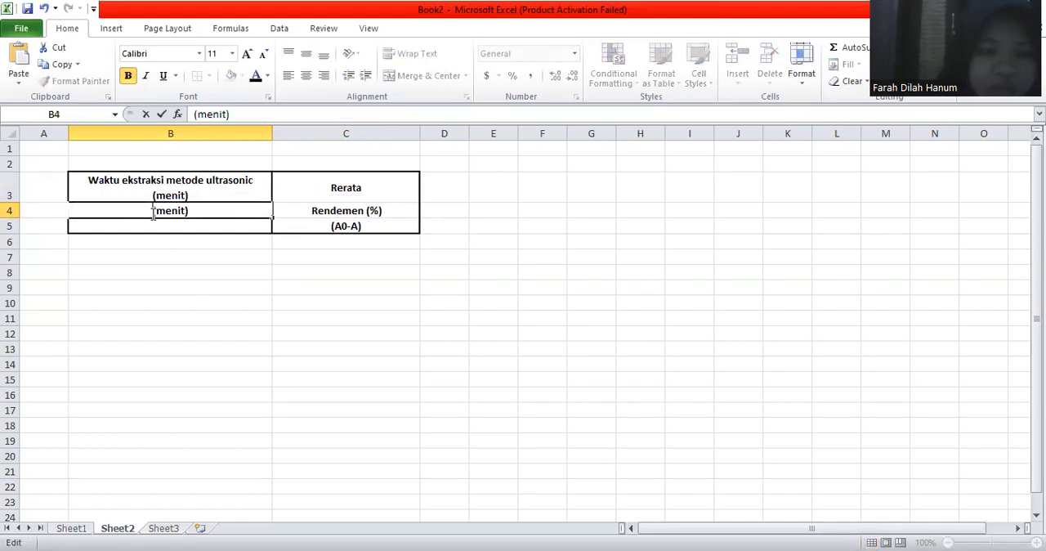
{"action": "key", "text": "Right"}
{"action": "key", "text": "Right"}
{"action": "key", "text": "Right"}
{"action": "key", "text": "Right"}
{"action": "key", "text": "Right"}
{"action": "key", "text": "Right"}
{"action": "key", "text": "Right"}
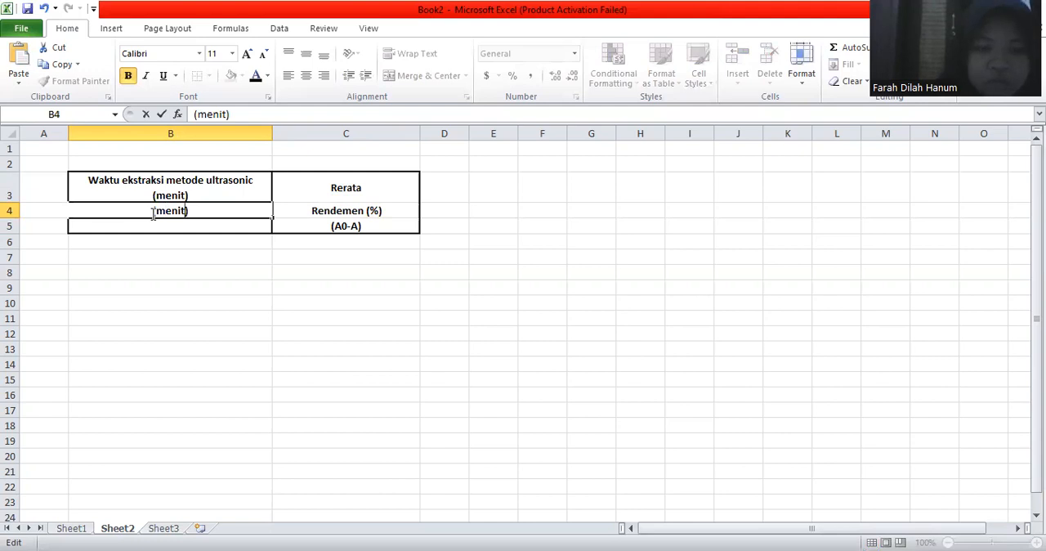
{"action": "key", "text": "BackSpace"}
{"action": "key", "text": "BackSpace"}
{"action": "key", "text": "BackSpace"}
{"action": "key", "text": "BackSpace"}
{"action": "key", "text": "BackSpace"}
{"action": "key", "text": "BackSpace"}
{"action": "key", "text": "BackSpace"}
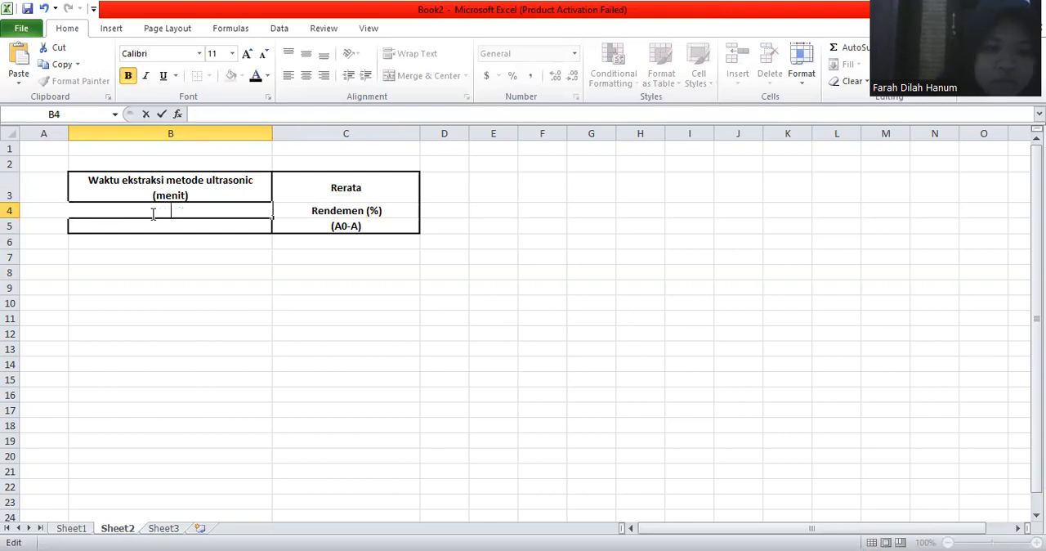
{"action": "left_click", "coordinate": [229, 376]}
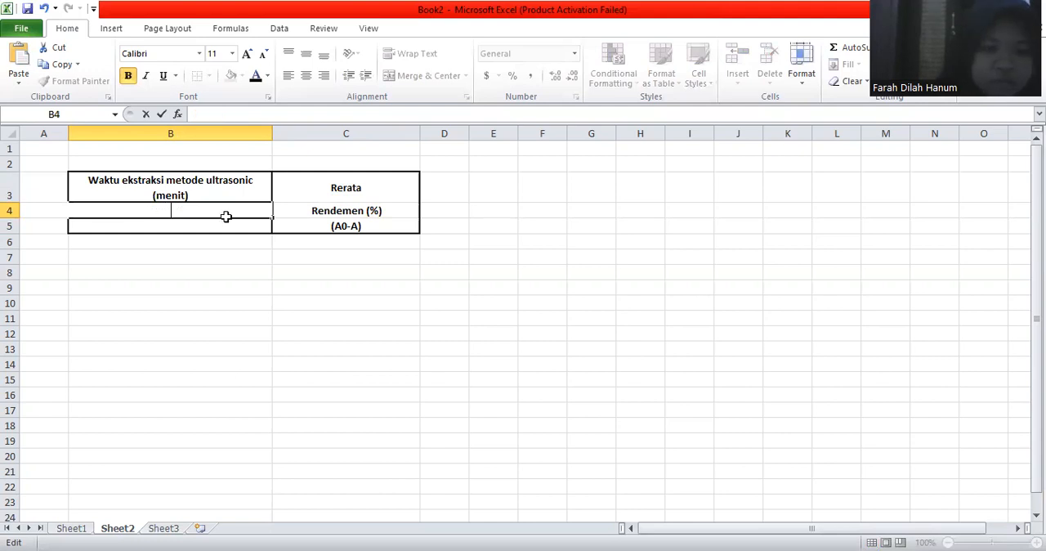
Step: Remove all borders from the heading cells B3:C5
{"action": "left_click", "coordinate": [331, 211]}
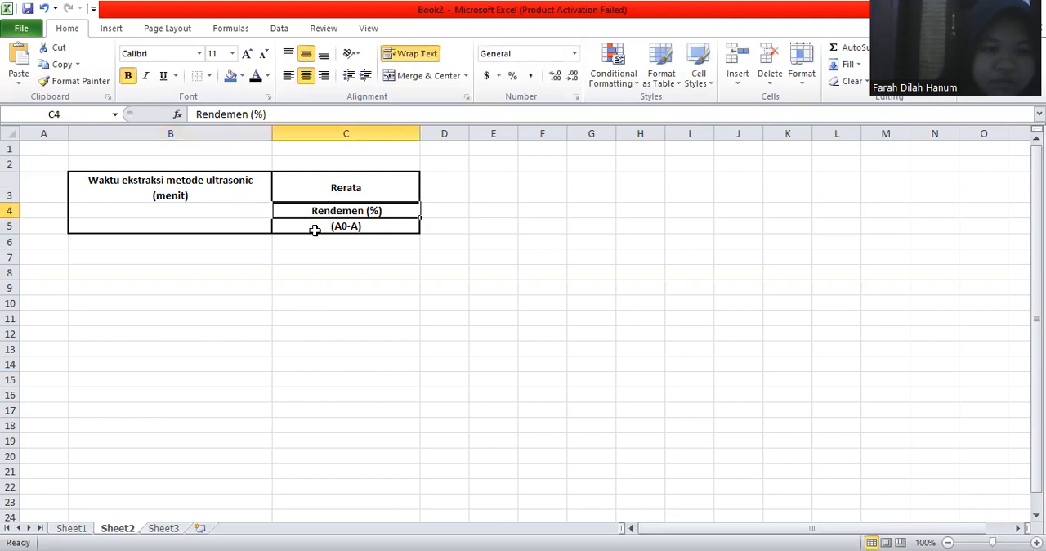
{"action": "key", "text": "ctrl+z"}
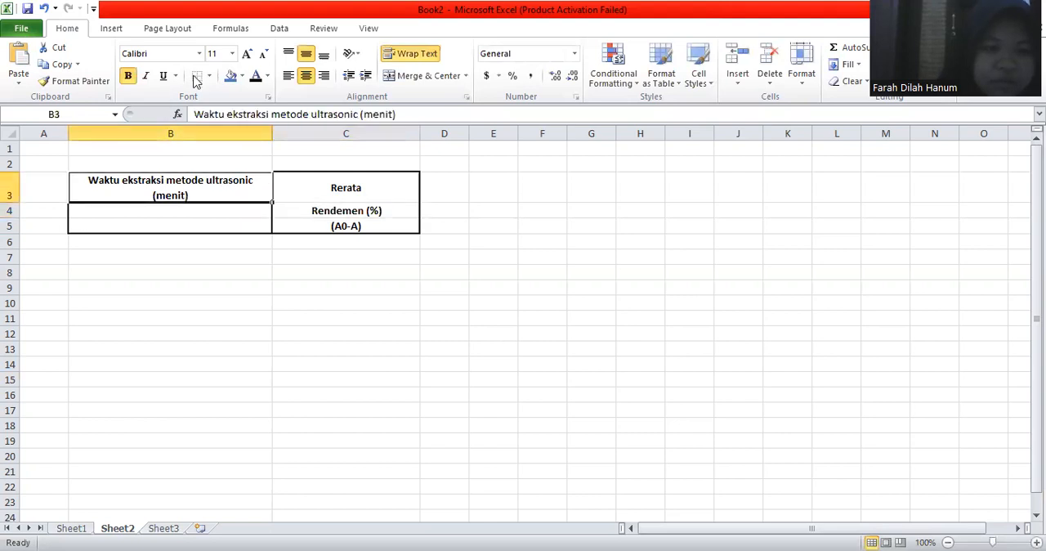
{"action": "key", "text": "ctrl+z"}
{"action": "key", "text": "ctrl+z"}
Step: Move the "Rendemen (%)" text from C4 into C3, placing it after "Rerata"
{"action": "left_click", "coordinate": [313, 207]}
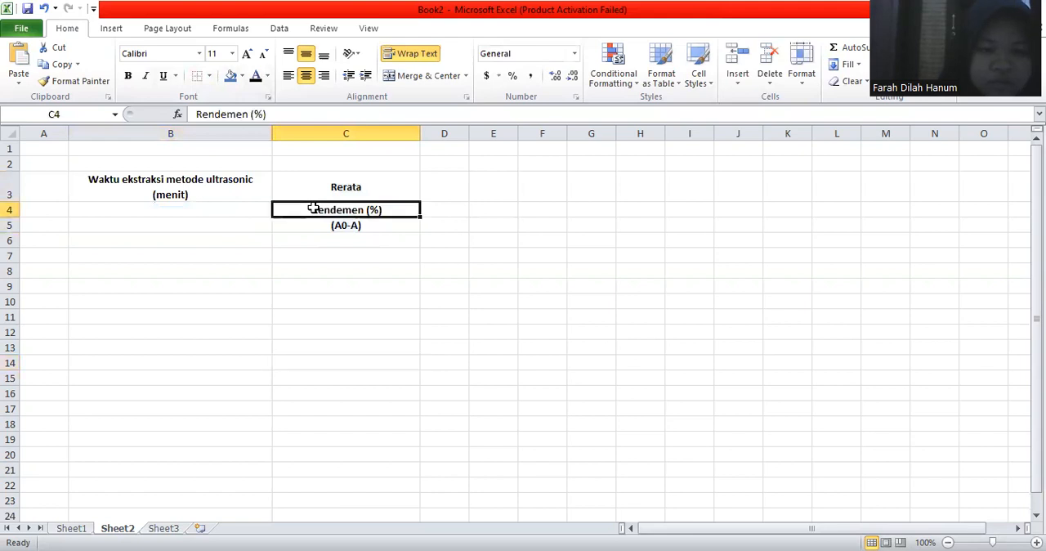
{"action": "double_click", "coordinate": [313, 209]}
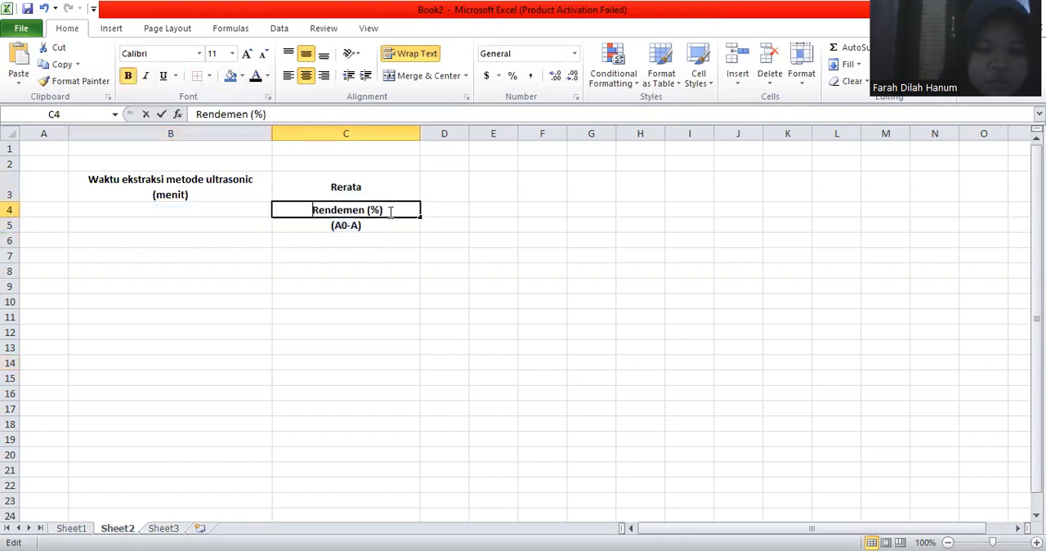
{"action": "left_click_drag", "start_coordinate": [384, 210], "coordinate": [319, 212]}
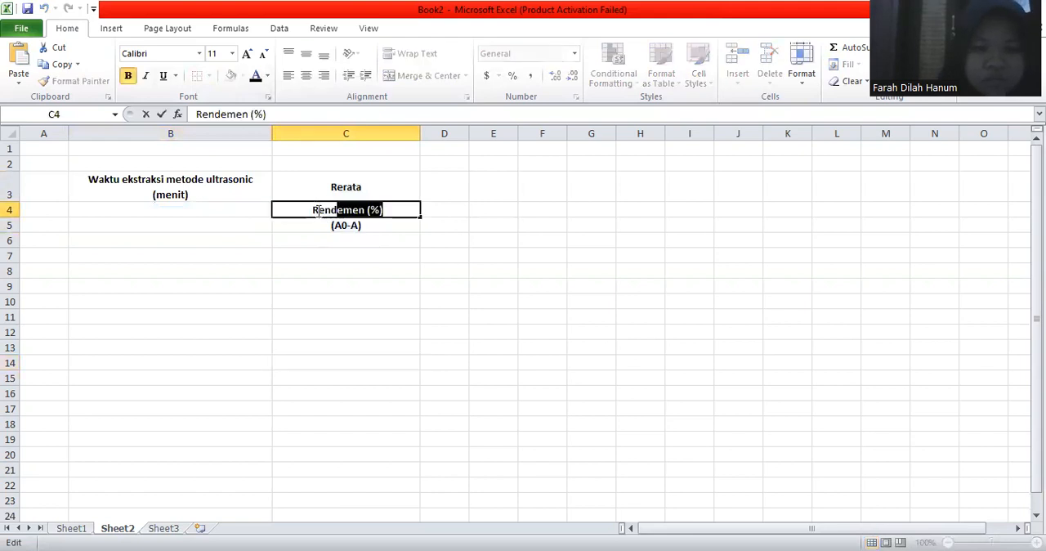
{"action": "key", "text": "ctrl+x"}
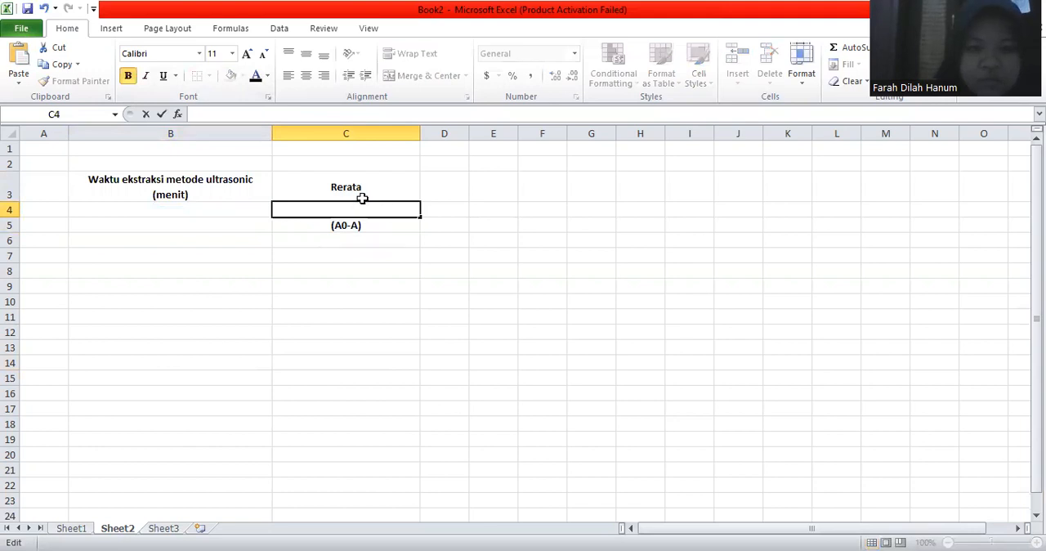
{"action": "double_click", "coordinate": [368, 195]}
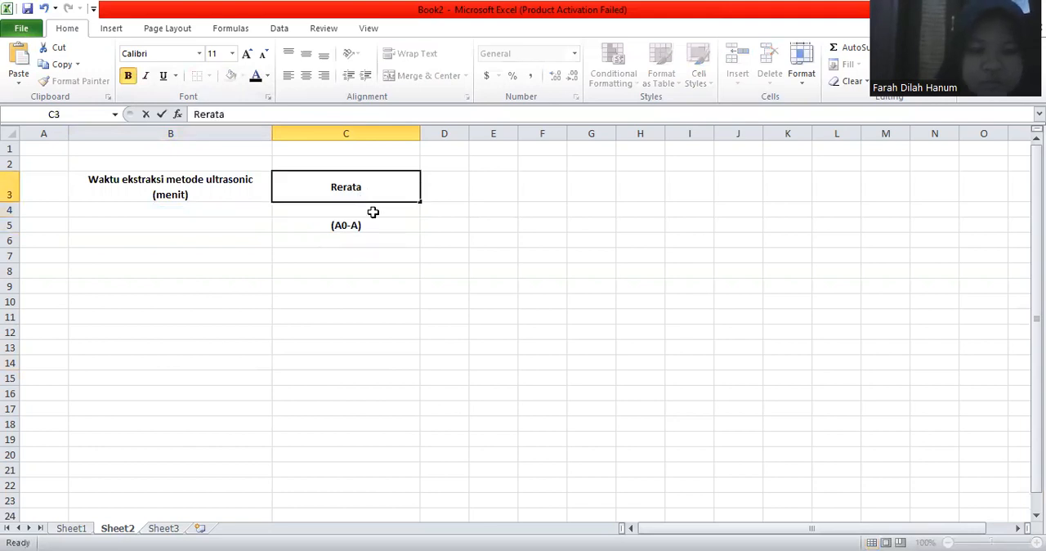
{"action": "key", "text": "ctrl+v"}
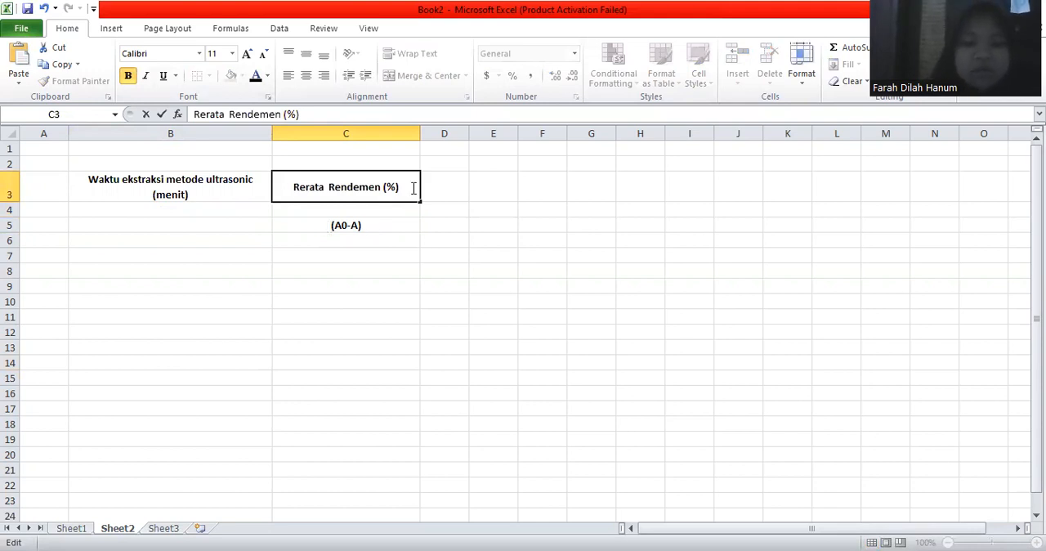
Step: Move "(A0-A)" from C5 to the end of the C3 heading and widen column B to fit its heading on one line
{"action": "key", "text": "BackSpace"}
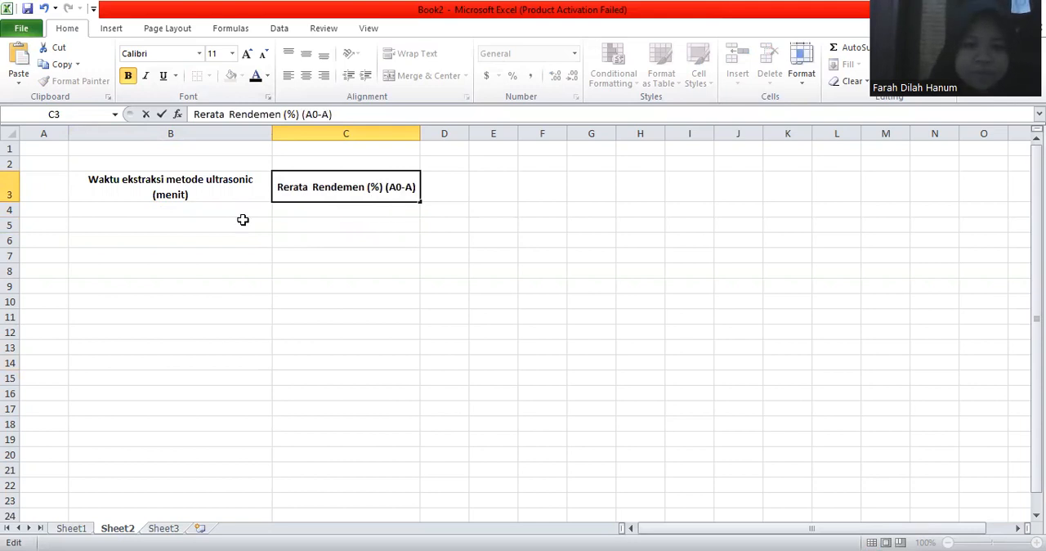
{"action": "key", "text": "Return"}
{"action": "key", "text": "Return"}
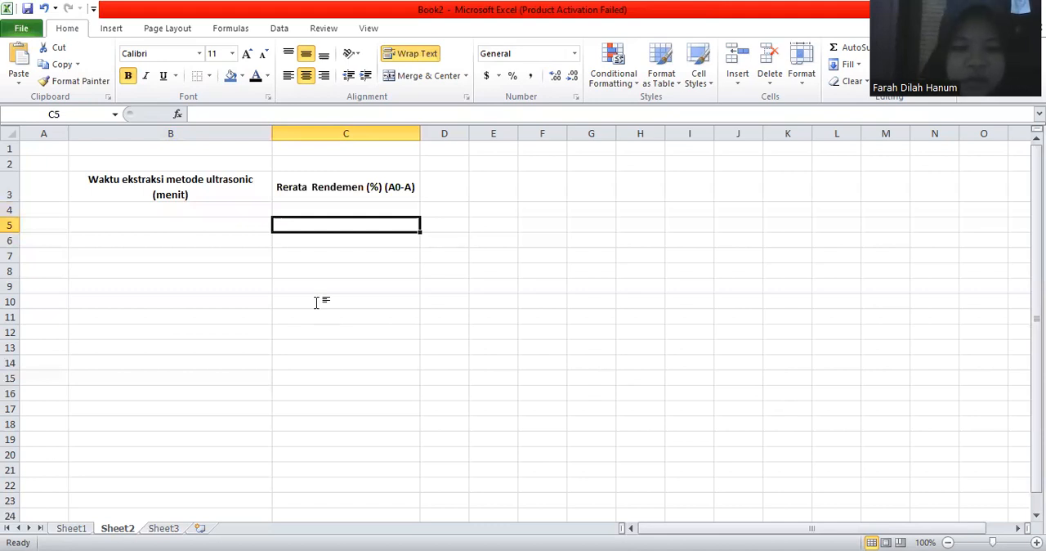
{"action": "key", "text": "ctrl+z"}
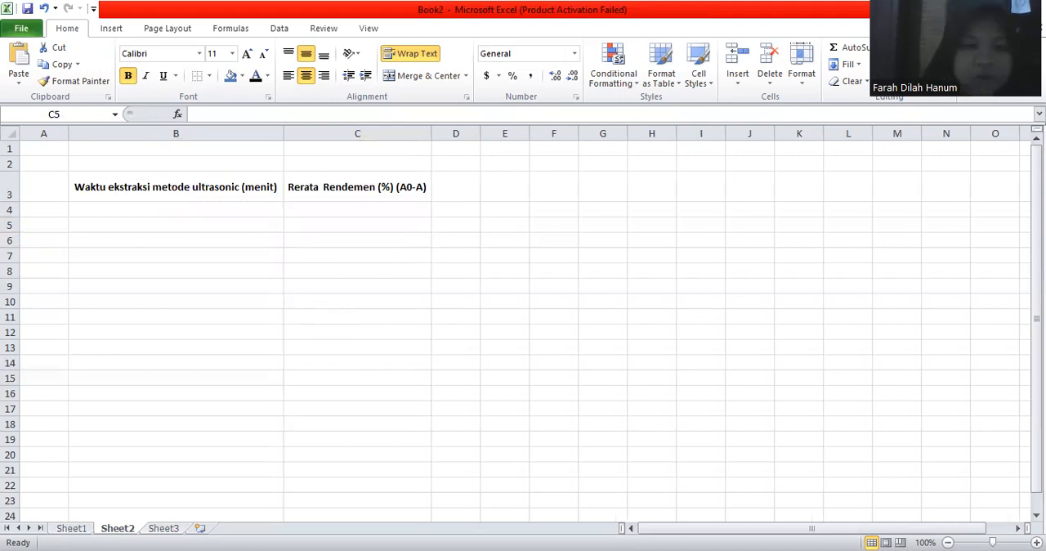
Step: Paste the five extraction time and yield rows, from 30 / 6.87 to 60 / 9.09, into B4:C8 and apply all borders to B3:C8
{"action": "left_click_drag", "start_coordinate": [119, 210], "coordinate": [319, 268]}
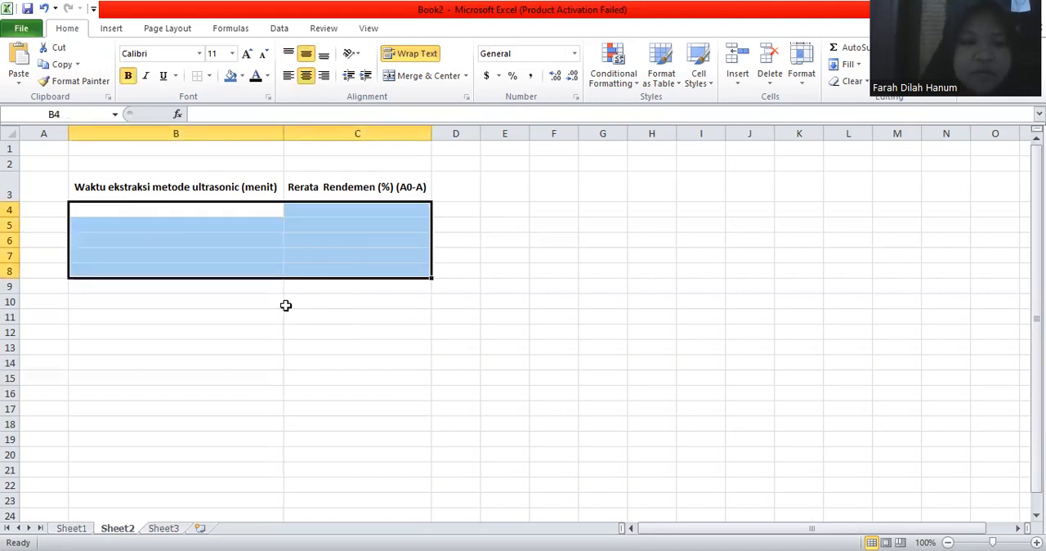
{"action": "key", "text": "ctrl+v"}
{"action": "left_click", "coordinate": [285, 304]}
{"action": "left_click_drag", "start_coordinate": [210, 180], "coordinate": [309, 257]}
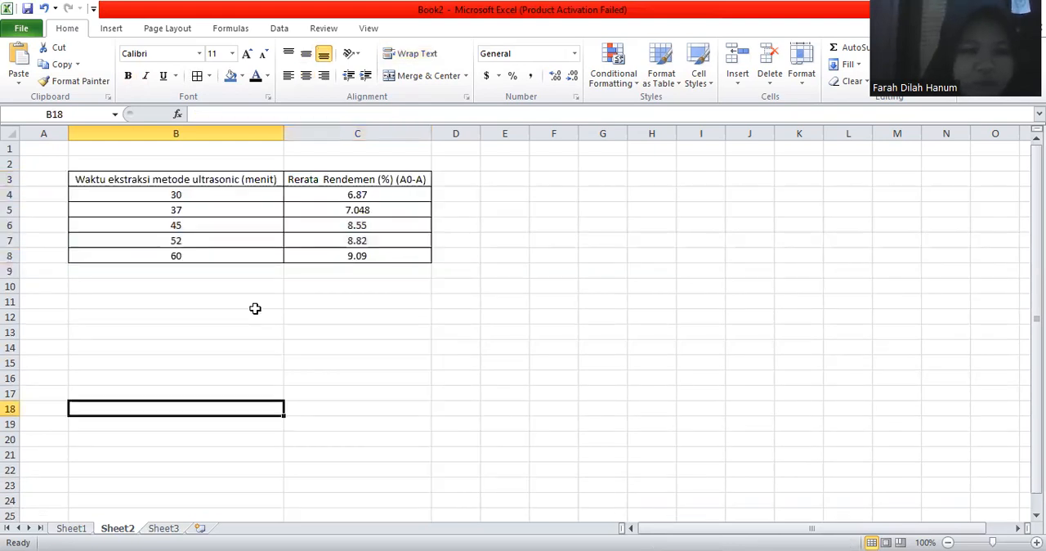
Step: Rename Sheet2 as "orde nol" and place it before Sheet1
{"action": "double_click", "coordinate": [118, 529]}
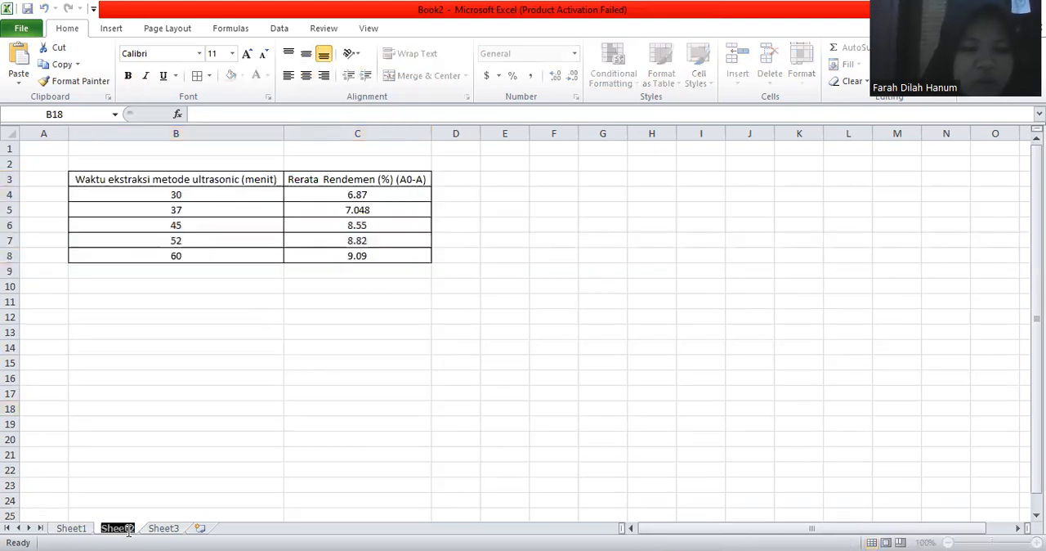
{"action": "type", "text": "or"}
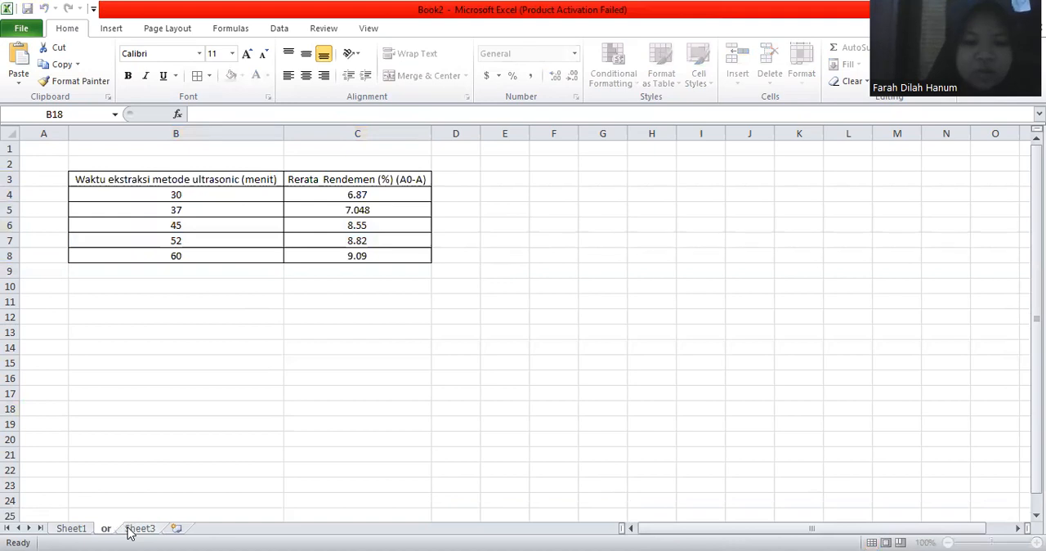
{"action": "type", "text": "de nol"}
{"action": "left_click", "coordinate": [166, 482]}
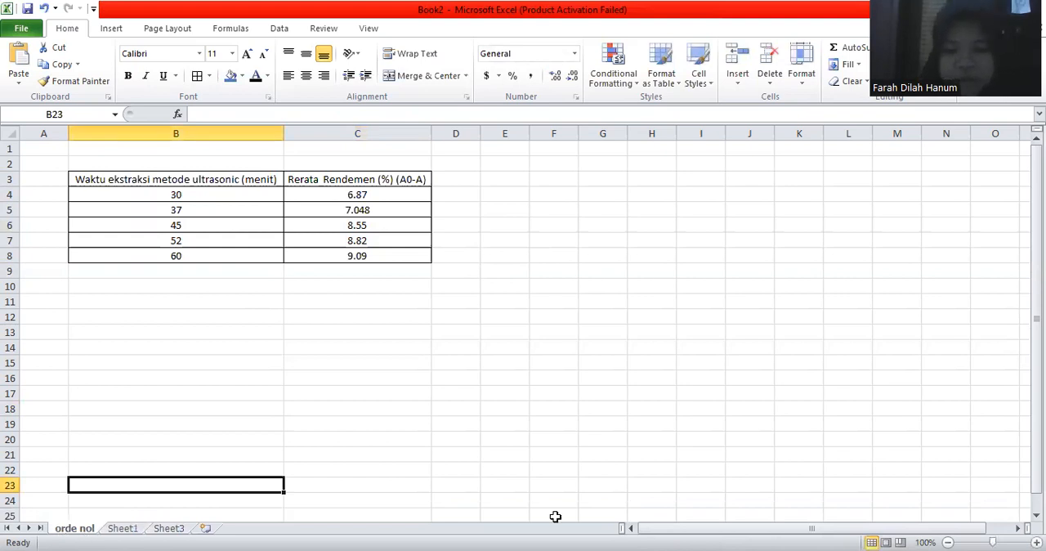
Step: Review the ORDE REAKSI NOL sheet in the DARI BU ENY workbook as a reference, and return to Book2
{"action": "key", "text": "alt+Tab"}
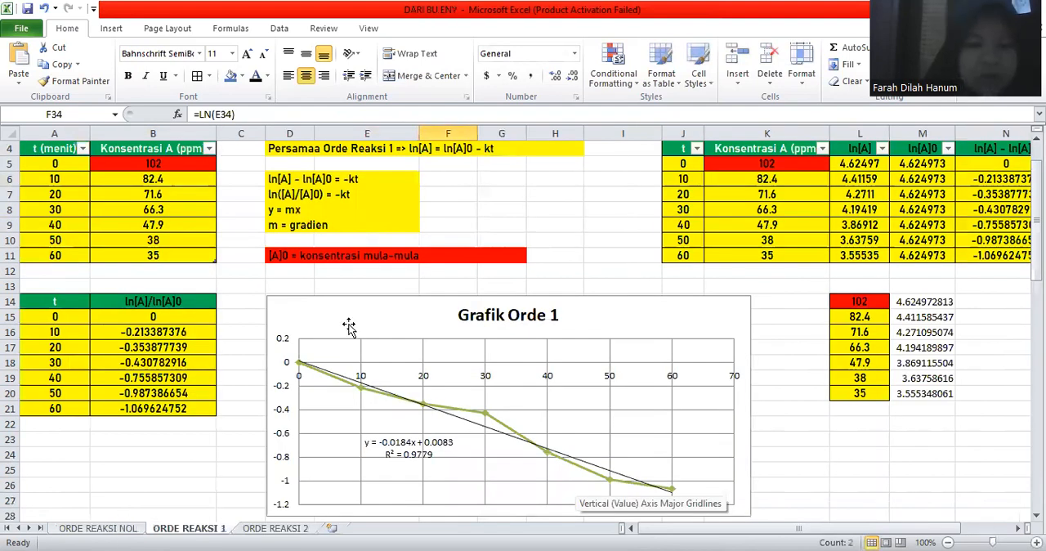
{"action": "key", "text": "ctrl+Page_Up"}
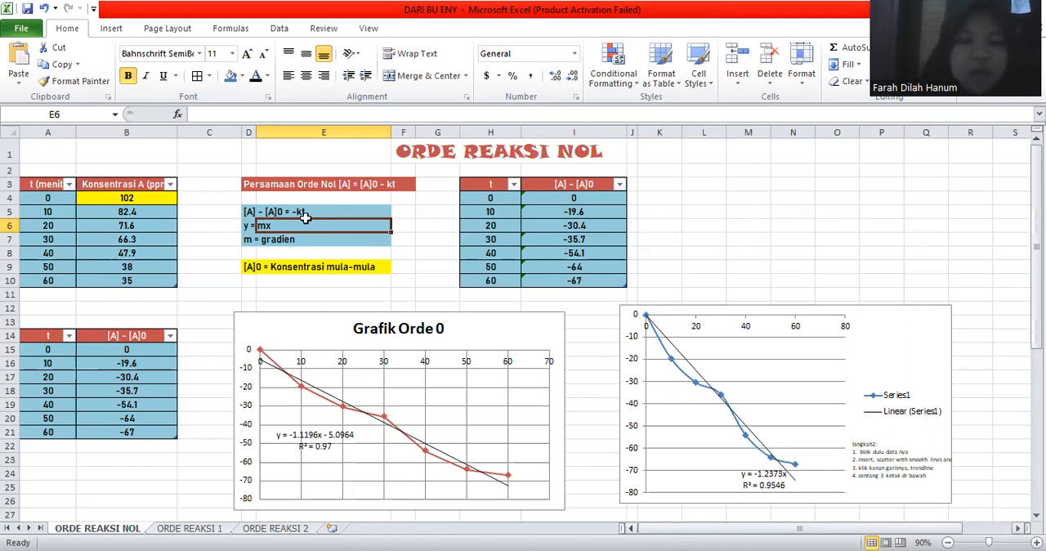
{"action": "key", "text": "alt+Tab"}
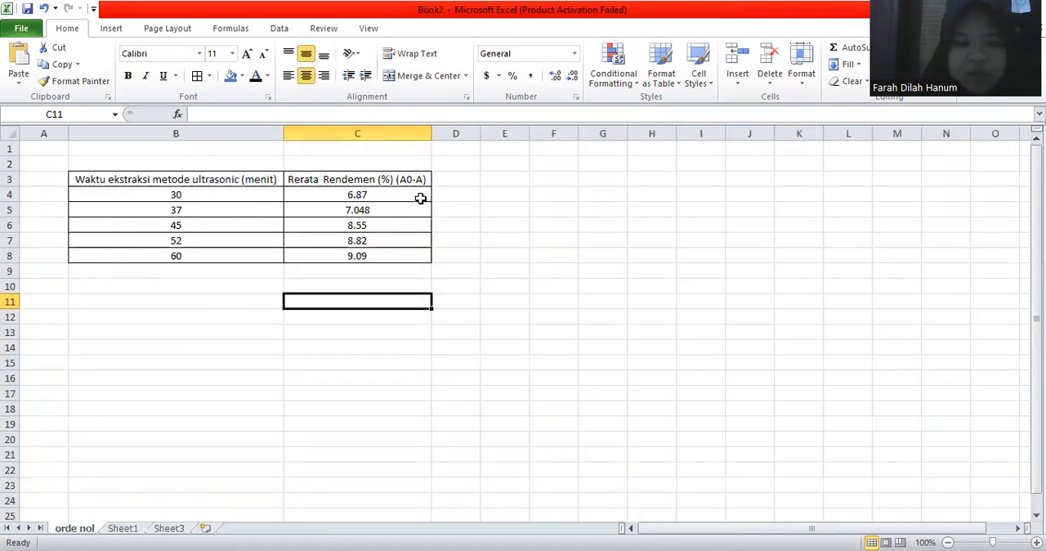
Step: Insert a scatter chart with smooth lines and markers from B4:C8, place it below the table and remove its legend
{"action": "left_click", "coordinate": [297, 198]}
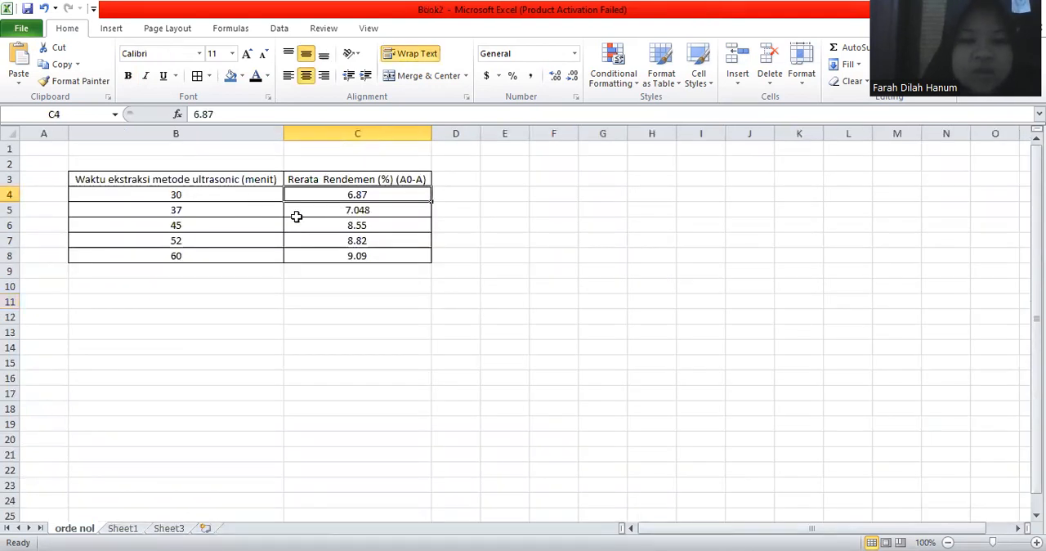
{"action": "left_click_drag", "start_coordinate": [237, 195], "coordinate": [316, 252]}
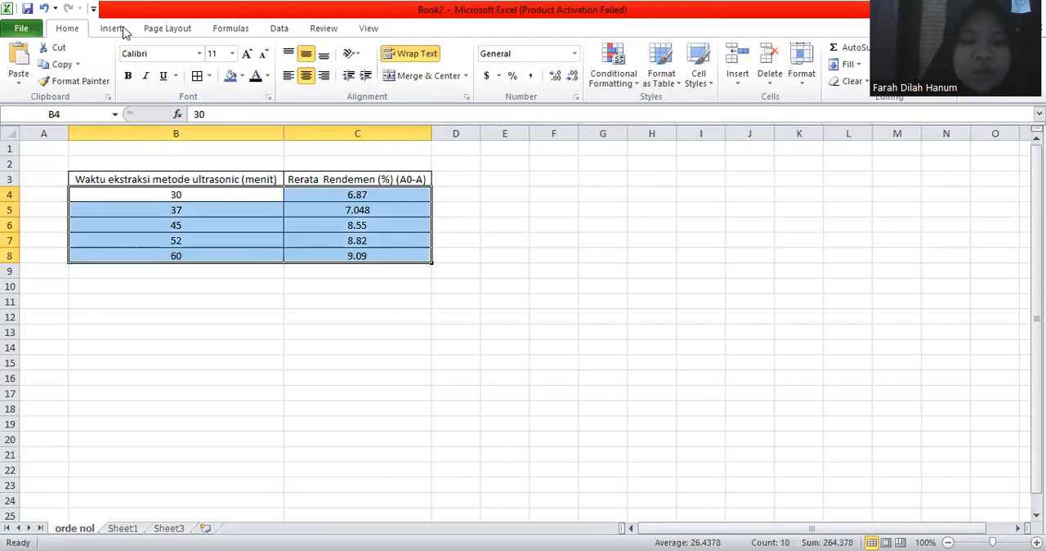
{"action": "scroll", "coordinate": [319, 20], "scroll_direction": "down", "scroll_amount": 1}
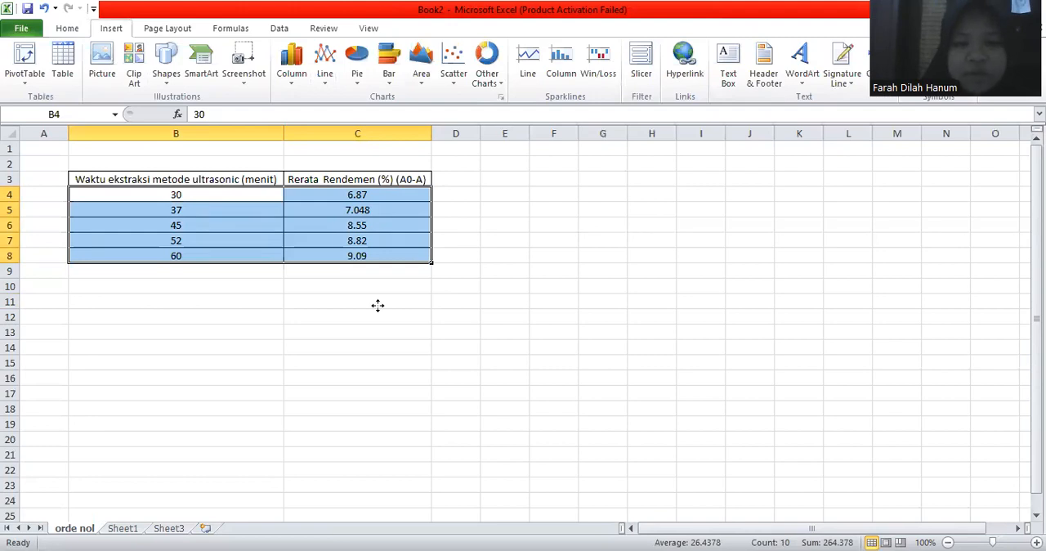
{"action": "key", "text": "alt+F1"}
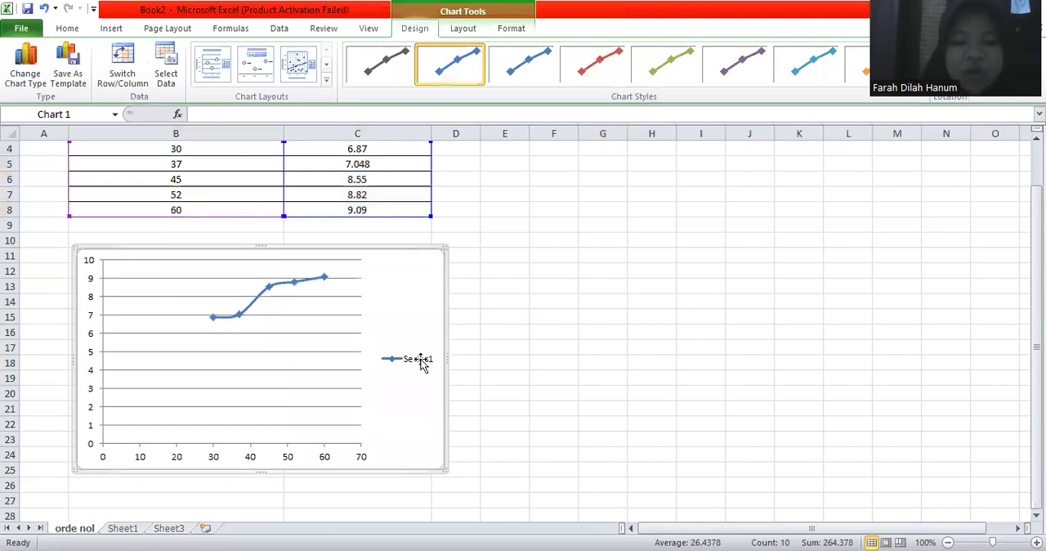
{"action": "key", "text": "Delete"}
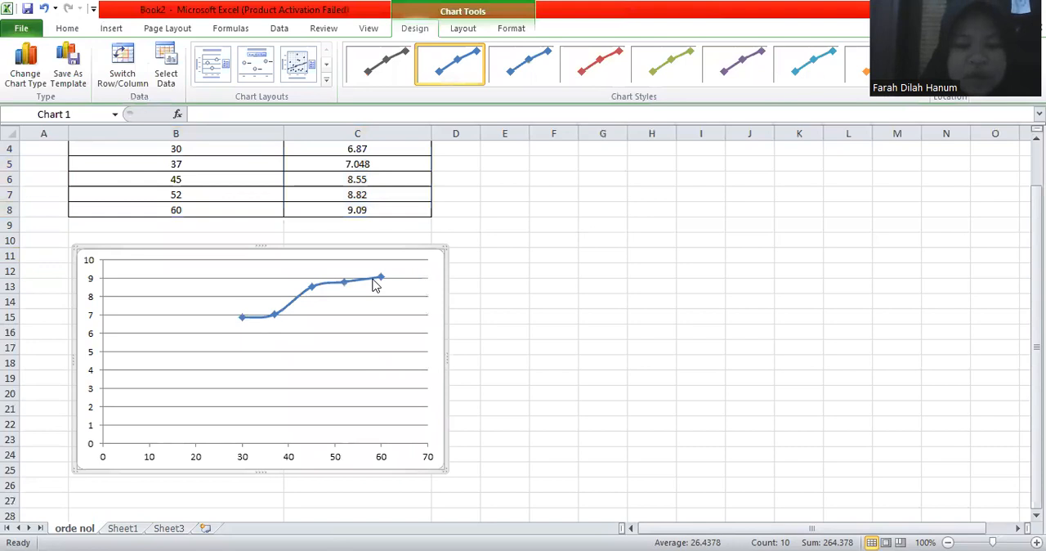
Step: Add a linear trendline with its equation and R² value to the chart, moving the label to the empty area at the plot's upper left
{"action": "left_click", "coordinate": [375, 282]}
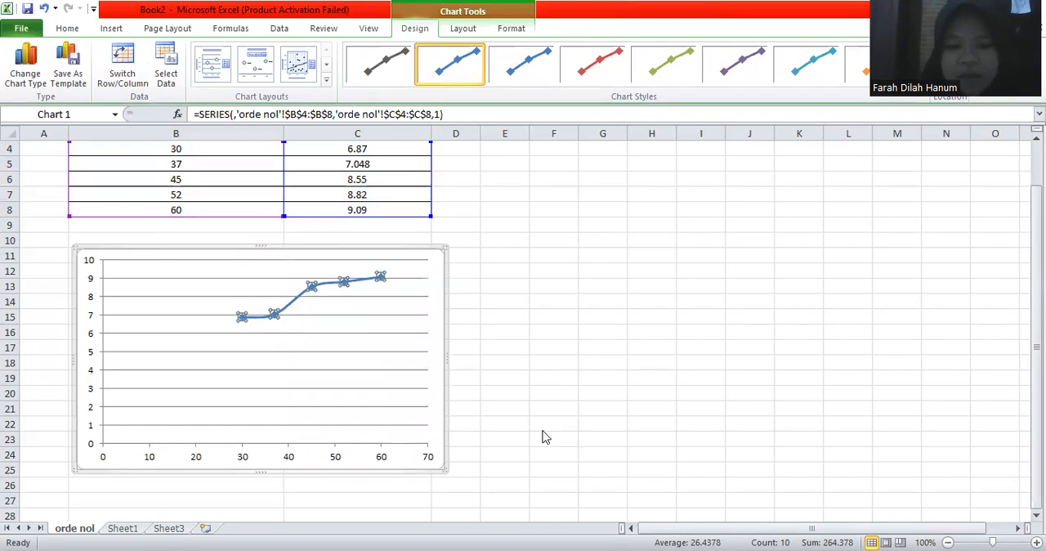
{"action": "left_click", "coordinate": [609, 429]}
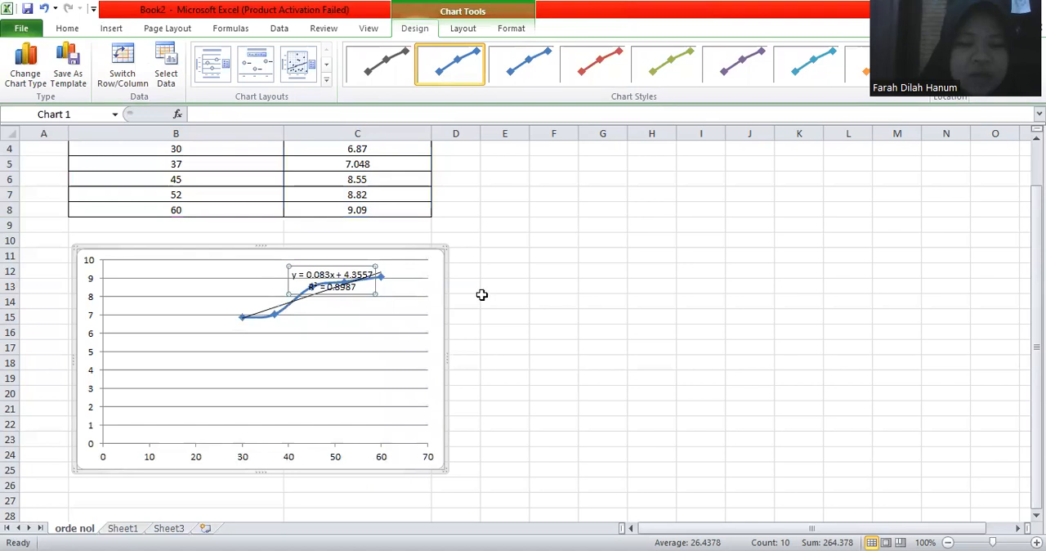
{"action": "left_click_drag", "start_coordinate": [376, 284], "coordinate": [247, 293]}
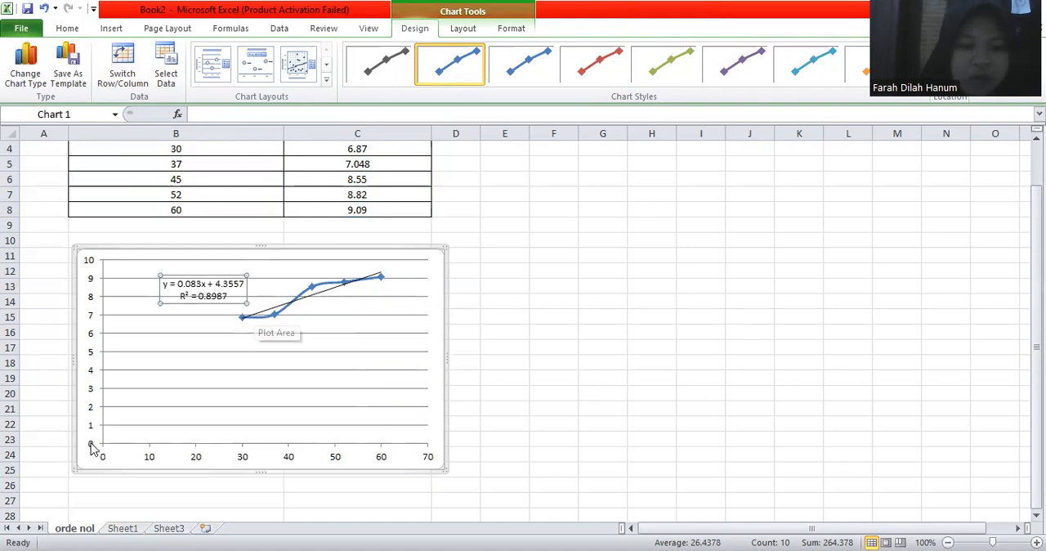
{"action": "left_click", "coordinate": [429, 197]}
{"action": "scroll", "coordinate": [488, 208], "scroll_direction": "up", "scroll_amount": 1}
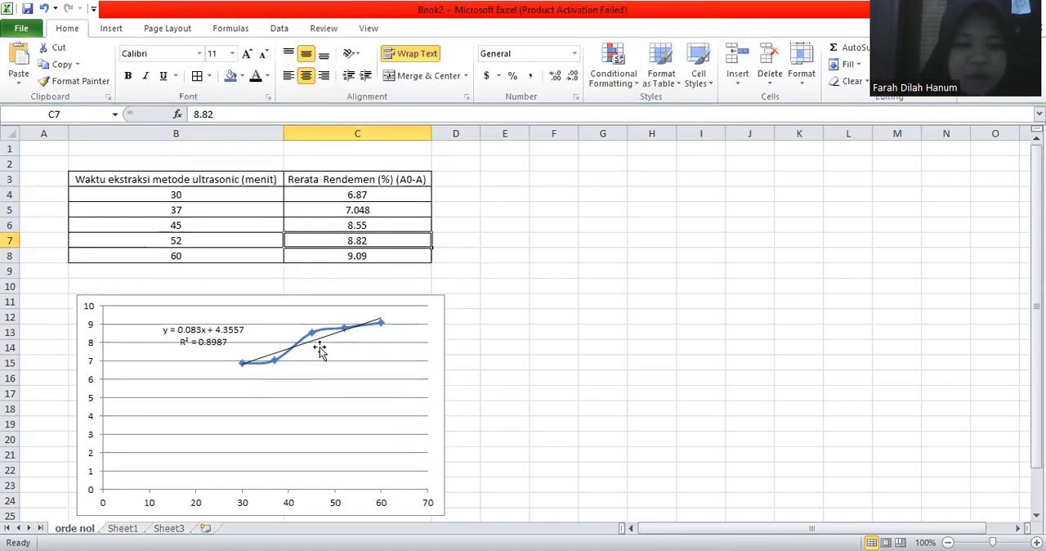
Step: Set the chart's vertical axis minimum to a fixed value of 6
{"action": "scroll", "coordinate": [110, 329], "scroll_direction": "down", "scroll_amount": 1}
{"action": "left_click", "coordinate": [110, 329]}
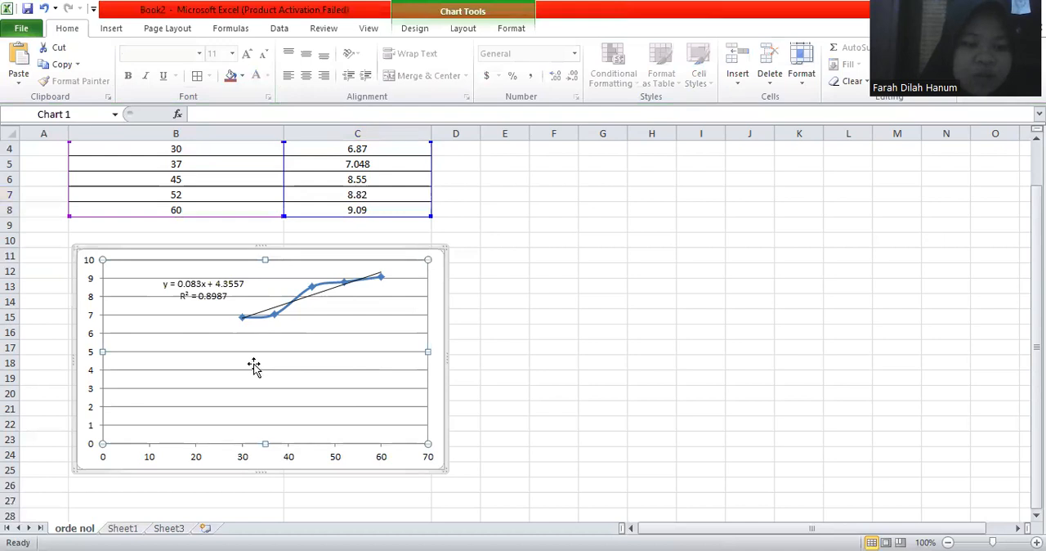
{"action": "left_click", "coordinate": [92, 356]}
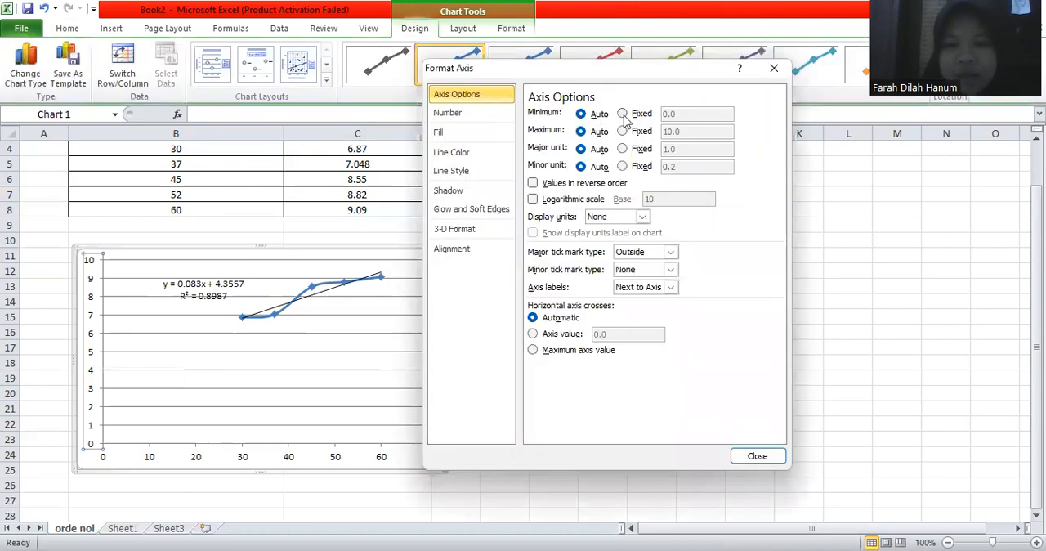
{"action": "left_click", "coordinate": [622, 114]}
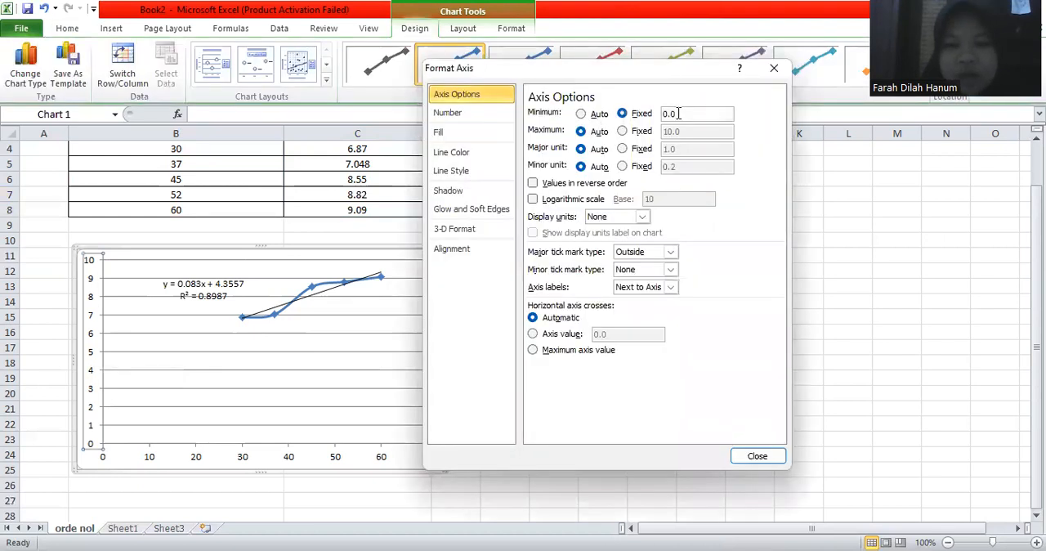
{"action": "left_click", "coordinate": [679, 113]}
{"action": "key", "text": "BackSpace"}
{"action": "key", "text": "BackSpace"}
{"action": "key", "text": "BackSpace"}
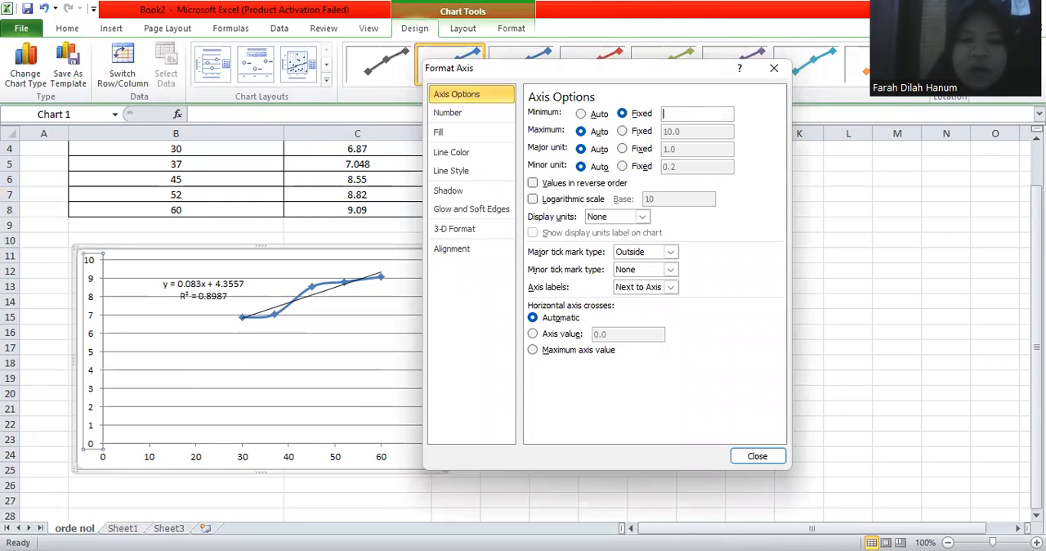
{"action": "type", "text": "6"}
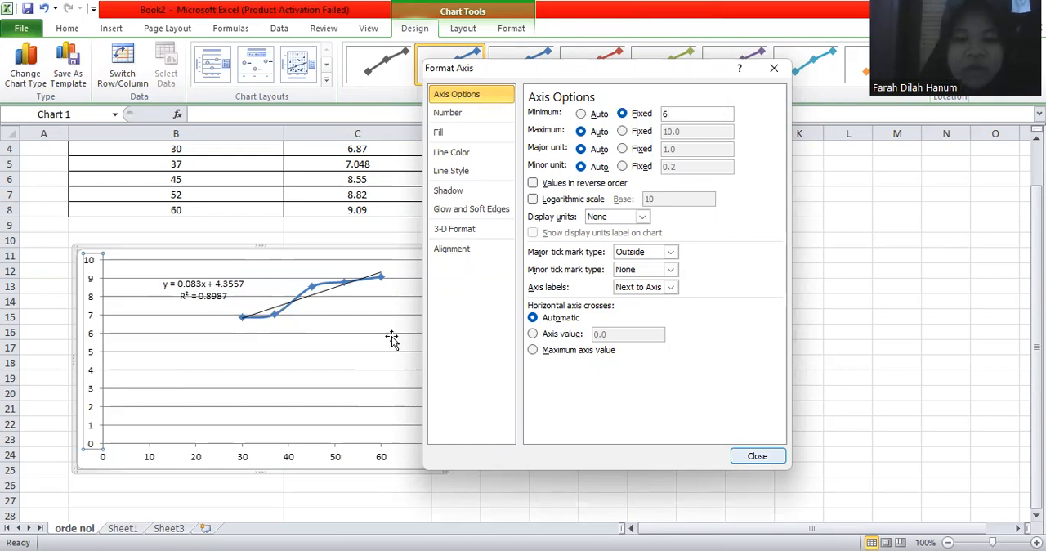
{"action": "key", "text": "Return"}
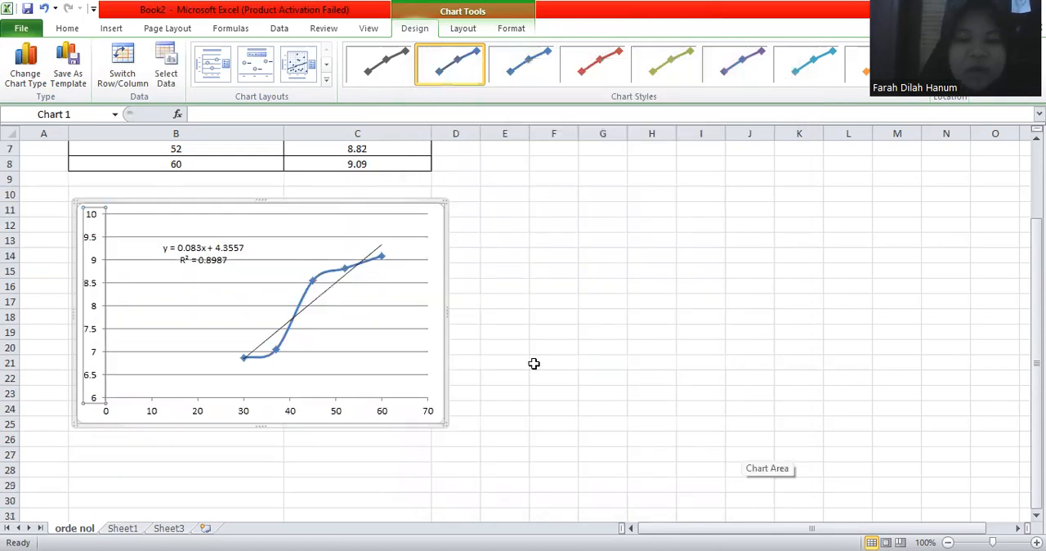
{"action": "scroll", "coordinate": [532, 362], "scroll_direction": "up", "scroll_amount": 1}
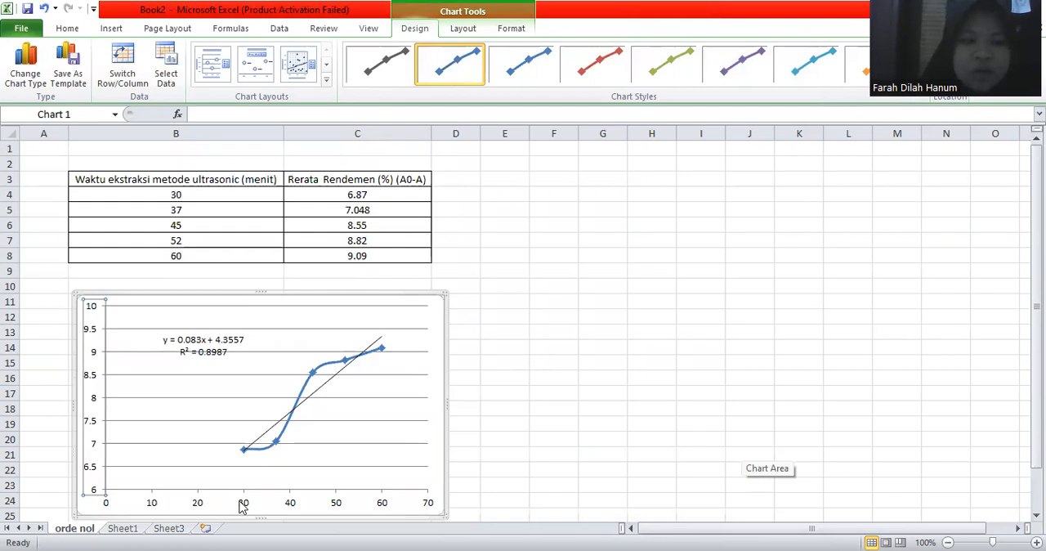
Step: Clear the table contents in B2:C7 on Sheet1 and delete the chart below it
{"action": "left_click", "coordinate": [124, 527]}
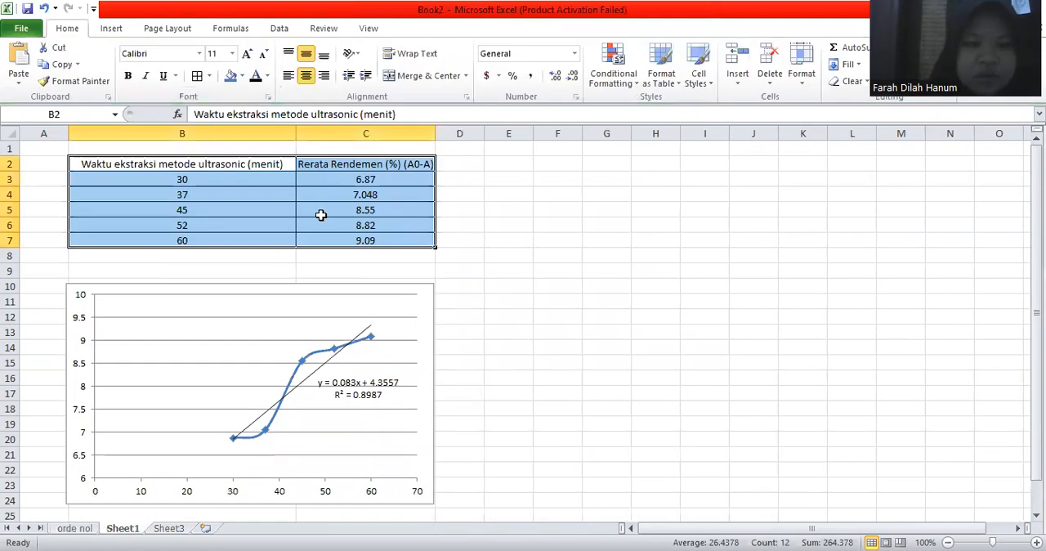
{"action": "key", "text": "Delete"}
{"action": "left_click", "coordinate": [317, 317]}
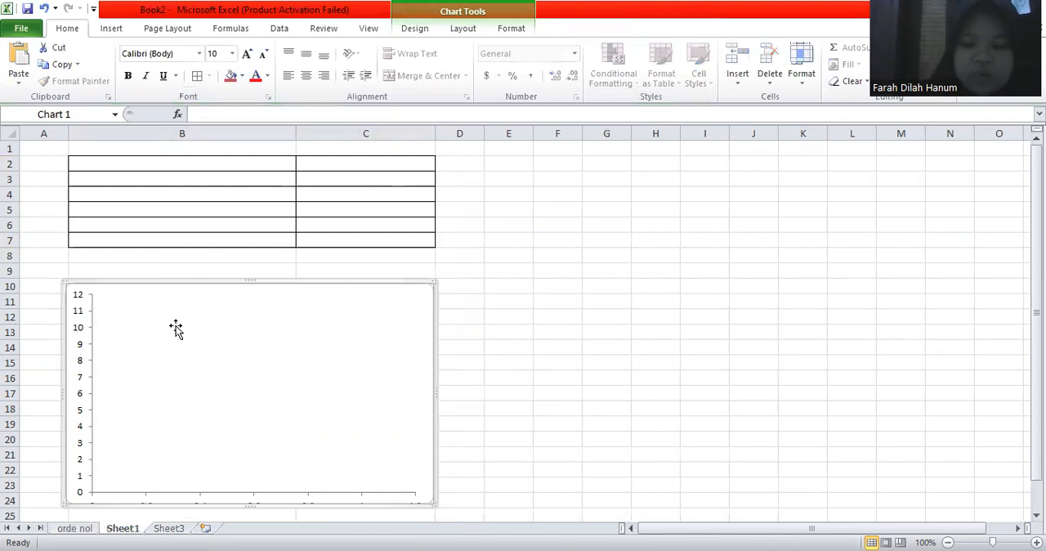
{"action": "left_click", "coordinate": [175, 329]}
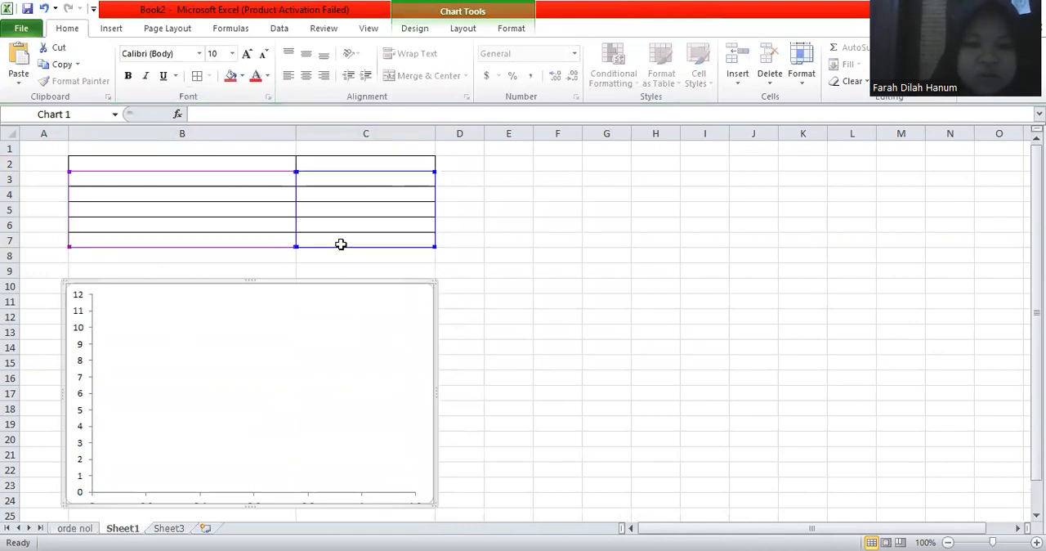
{"action": "key", "text": "Delete"}
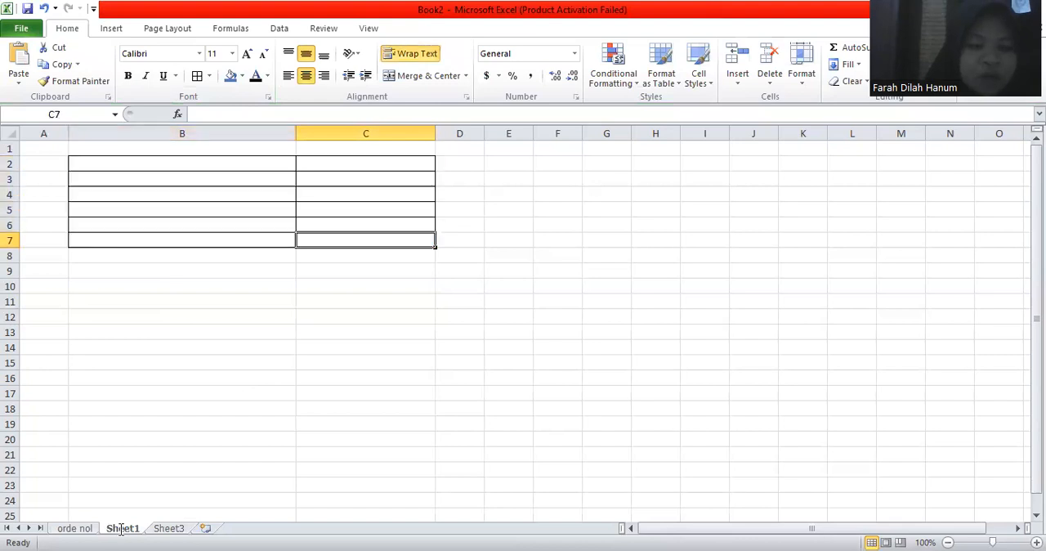
Step: Rename Sheet1 as "orde satu"
{"action": "double_click", "coordinate": [121, 529]}
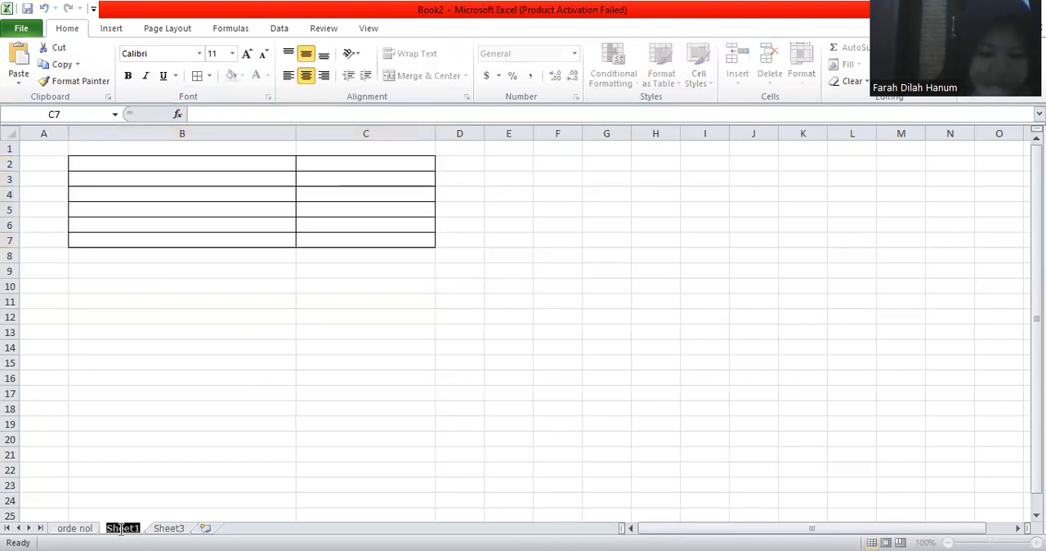
{"action": "type", "text": "orde satu"}
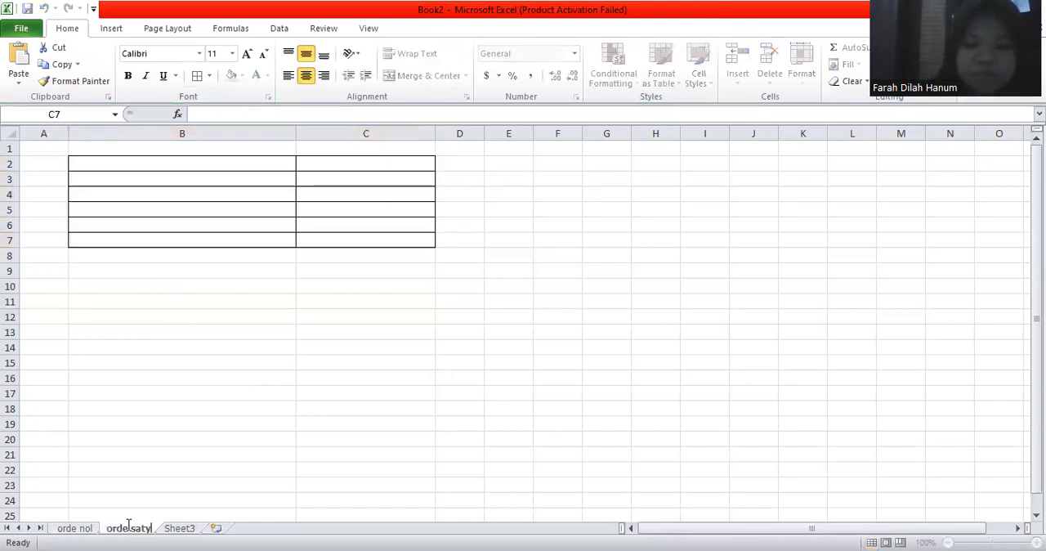
{"action": "key", "text": "Return"}
{"action": "key", "text": "BackSpace"}
{"action": "type", "text": "u"}
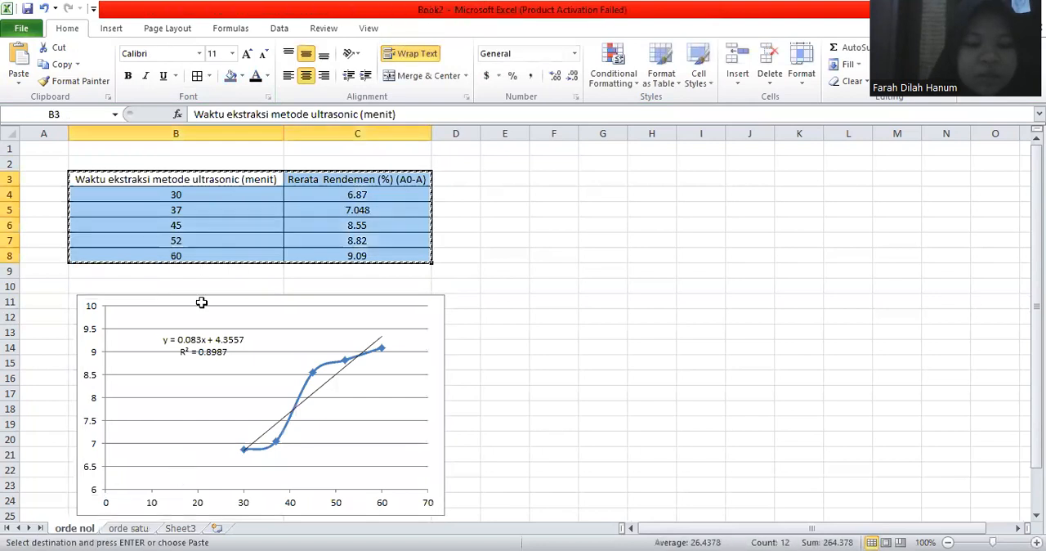
Step: Copy the table B3:C8 from the orde nol sheet into B2:C7 of orde satu and widen column C to fit its heading on one line
{"action": "key", "text": "ctrl+Page_Down"}
{"action": "left_click_drag", "start_coordinate": [194, 170], "coordinate": [329, 238]}
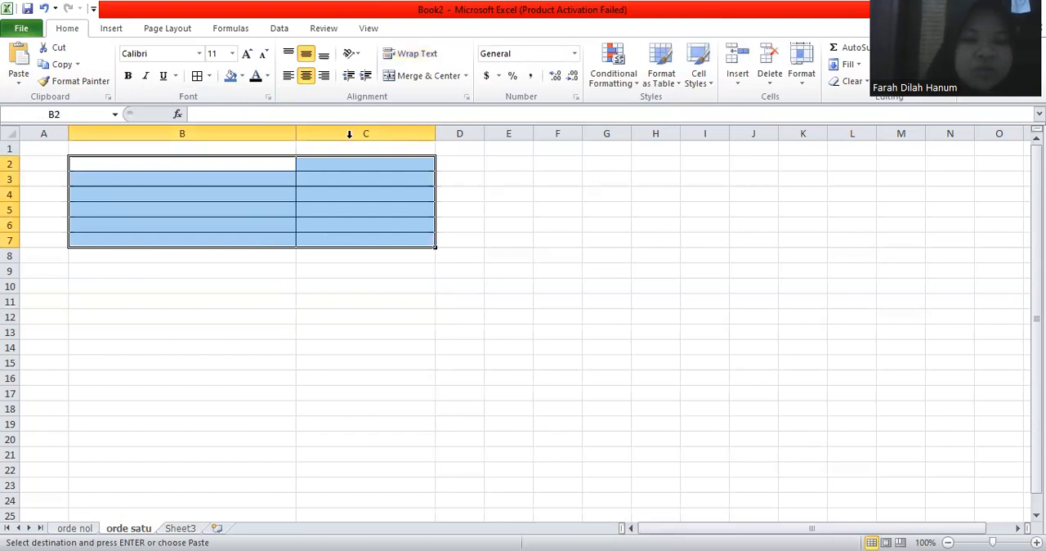
{"action": "key", "text": "ctrl+v"}
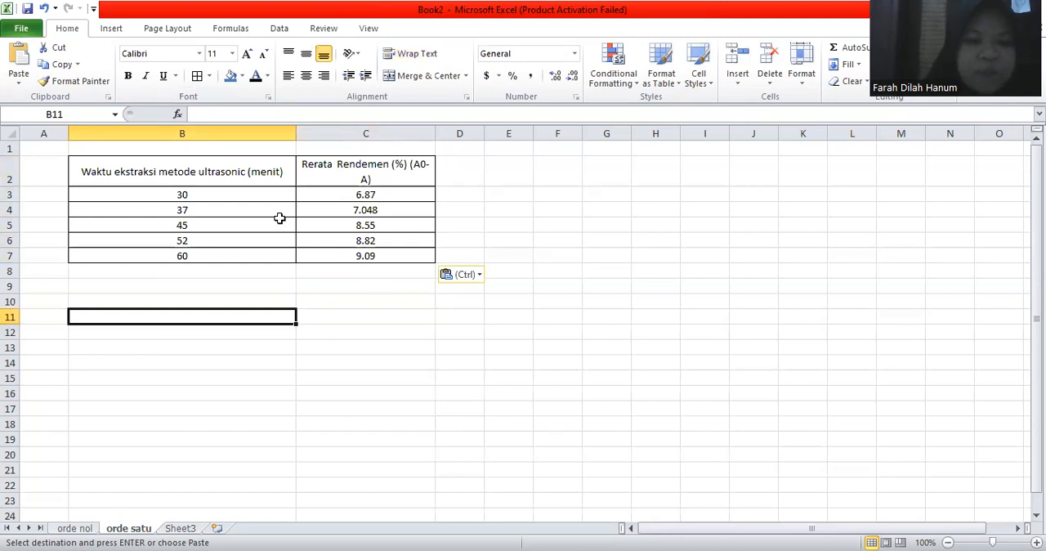
{"action": "left_click_drag", "start_coordinate": [273, 223], "coordinate": [248, 149]}
{"action": "left_click", "coordinate": [251, 207]}
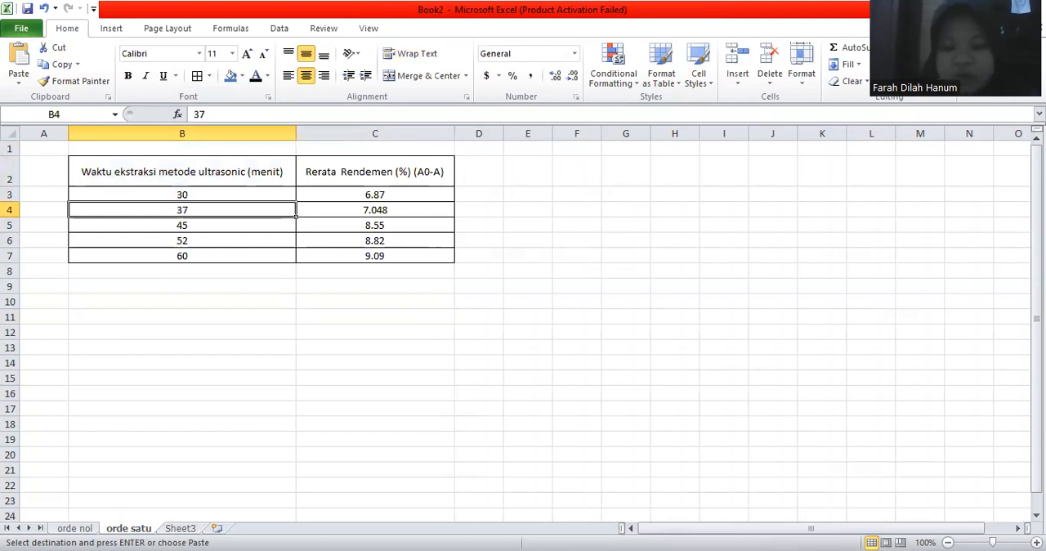
Step: Review the ORDE REAKSI 1 sheet in the DARI BU ENY workbook as a reference, and return to Book2
{"action": "key", "text": "ctrl+Tab"}
{"action": "left_click", "coordinate": [210, 529]}
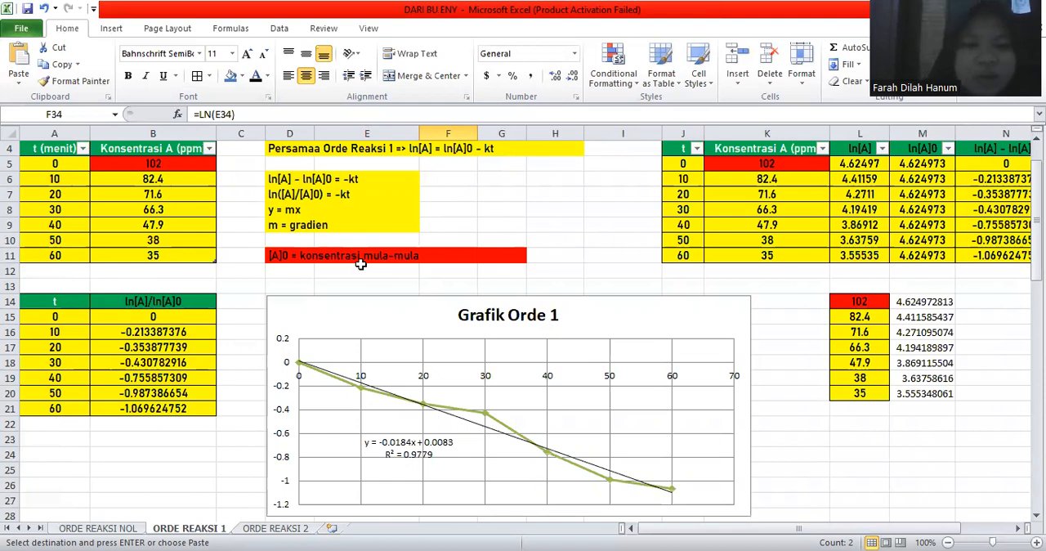
{"action": "key", "text": "alt+Tab"}
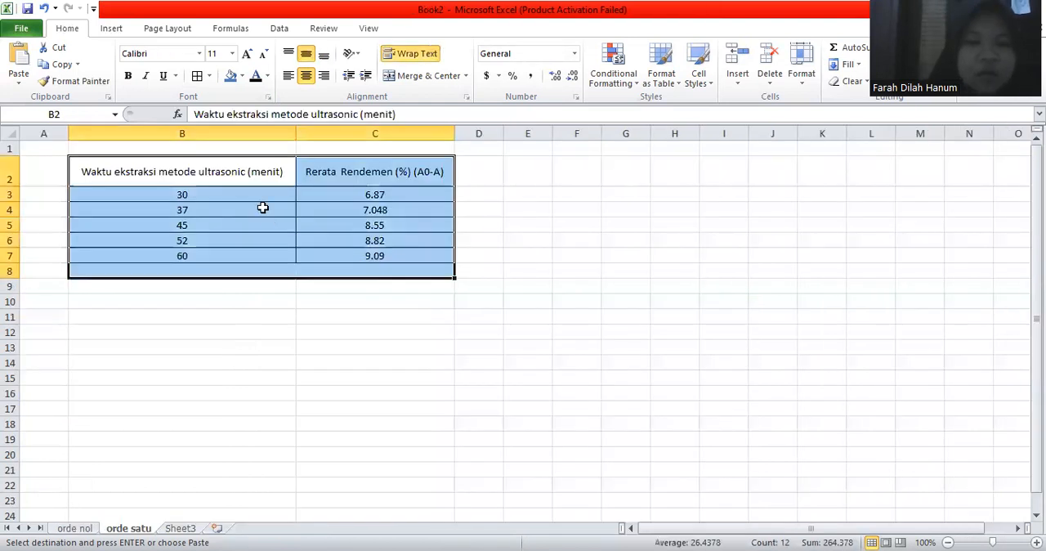
Step: Copy the time and yield table B2:C7 on orde satu to B10:C15
{"action": "left_click", "coordinate": [264, 220]}
{"action": "left_click_drag", "start_coordinate": [246, 171], "coordinate": [323, 254]}
{"action": "key", "text": "ctrl+c"}
{"action": "left_click_drag", "start_coordinate": [252, 302], "coordinate": [335, 379]}
{"action": "key", "text": "ctrl+v"}
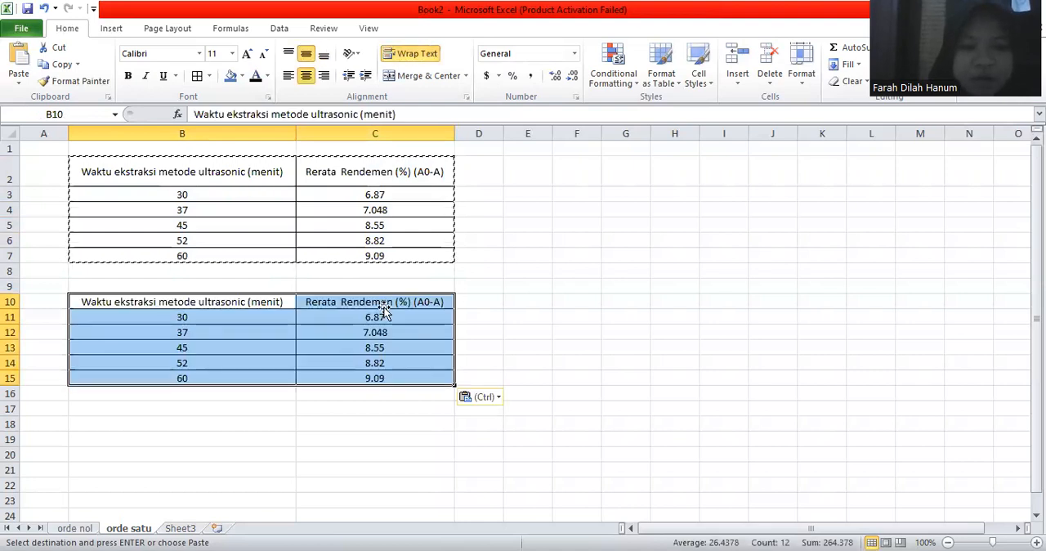
Step: Clear the yield heading and values from C10:C15 in the lower table
{"action": "left_click", "coordinate": [384, 305]}
{"action": "left_click_drag", "start_coordinate": [381, 303], "coordinate": [376, 388]}
{"action": "key", "text": "BackSpace"}
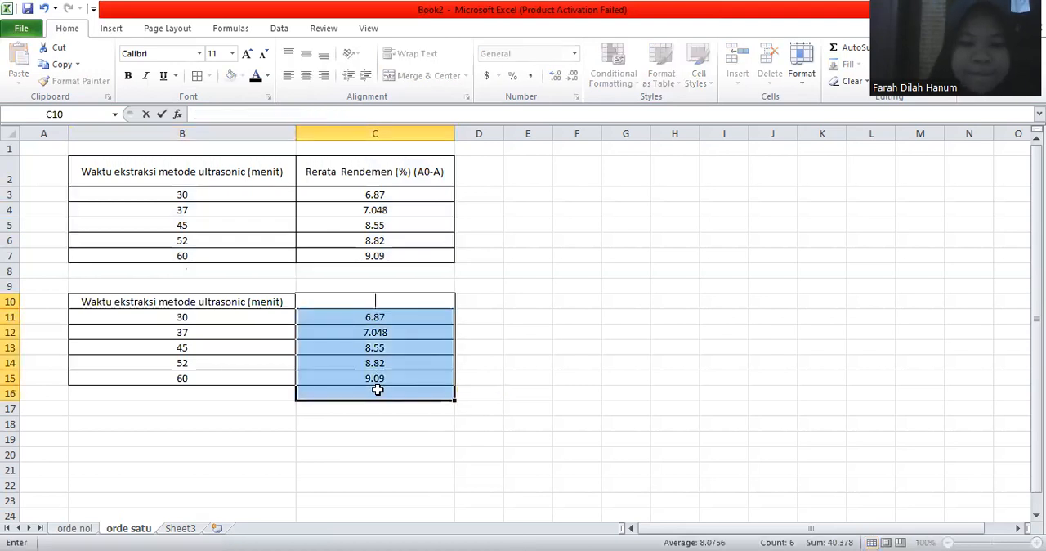
{"action": "key", "text": "Up"}
{"action": "left_click_drag", "start_coordinate": [399, 303], "coordinate": [399, 378]}
{"action": "key", "text": "Delete"}
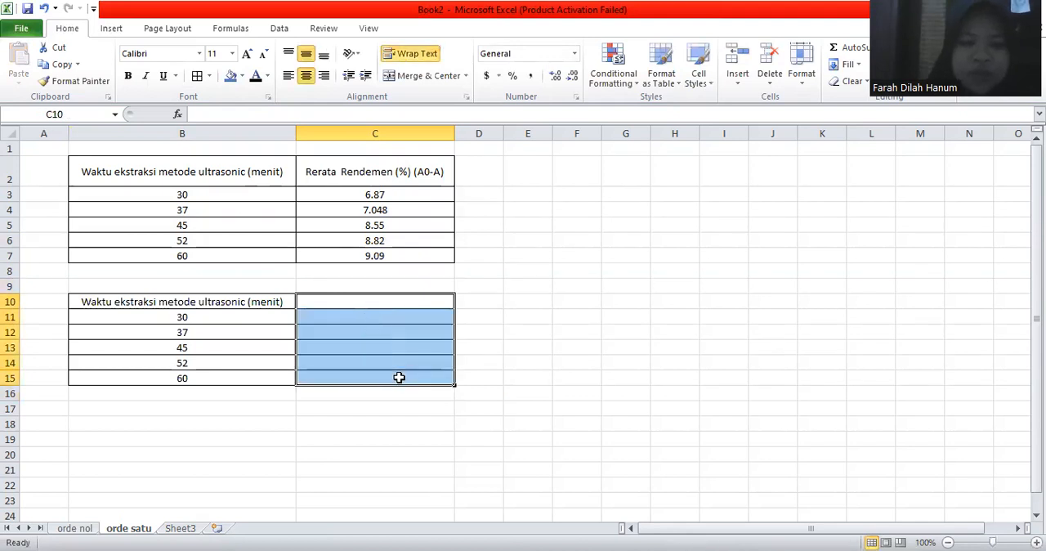
Step: Enter "ln (A0-A)" as the heading in C10 of the lower table
{"action": "left_click", "coordinate": [390, 300]}
{"action": "type", "text": "In"}
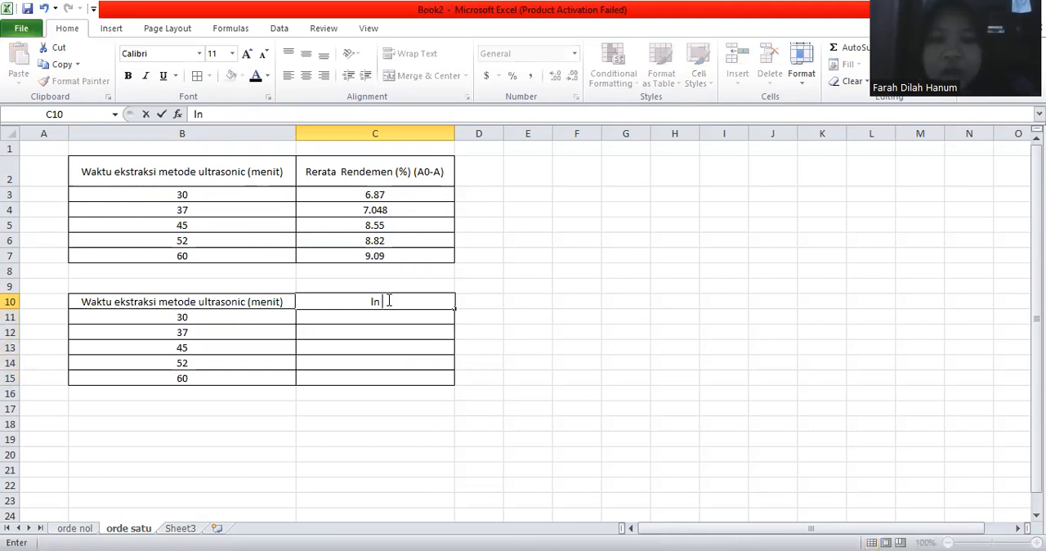
{"action": "type", "text": " ("}
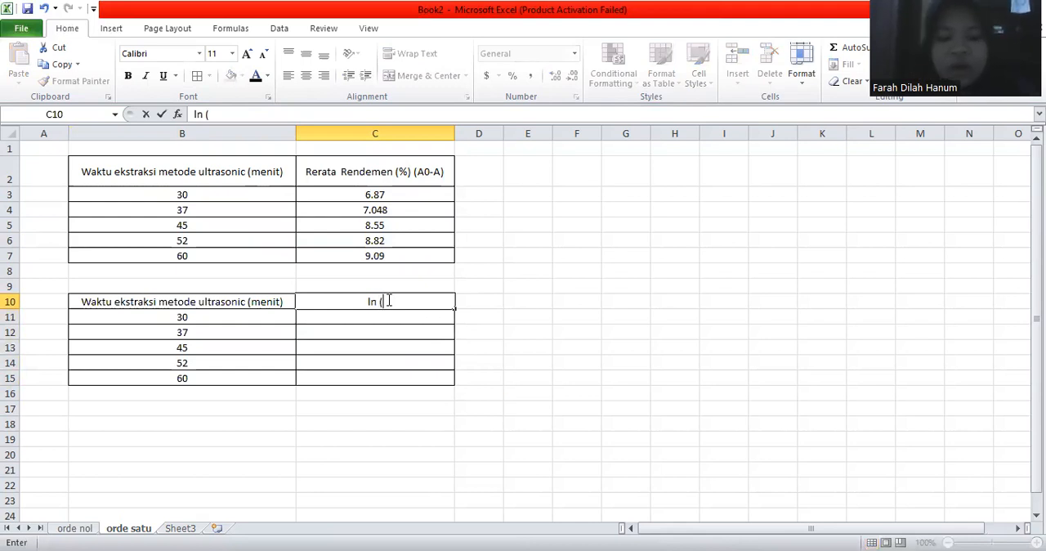
{"action": "type", "text": "A0-"}
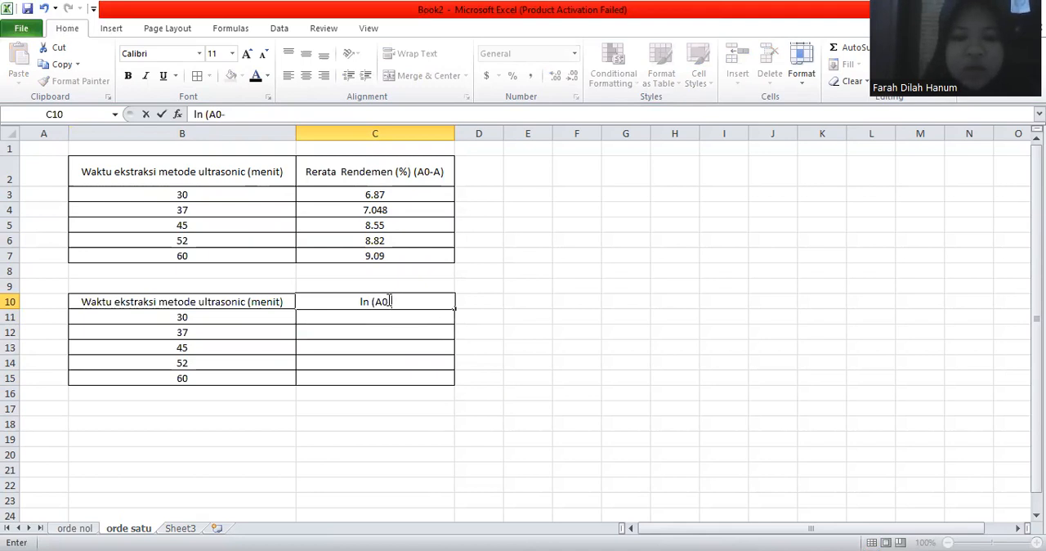
{"action": "type", "text": "A)"}
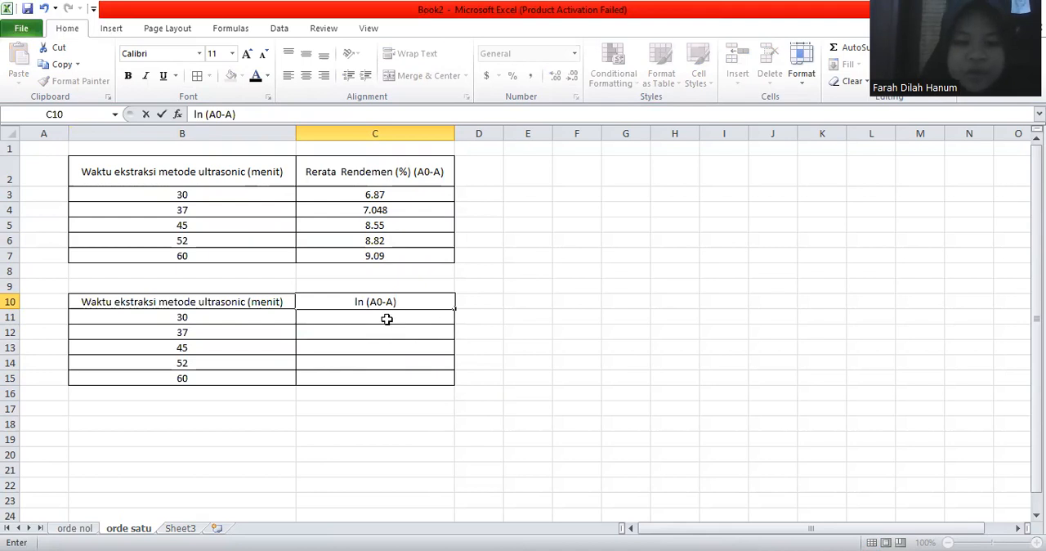
Step: Calculate the natural log of each yield in the lower table with =LN(C3) in C11, filled down to C15
{"action": "key", "text": "Return"}
{"action": "left_click", "coordinate": [387, 319]}
{"action": "type", "text": "="}
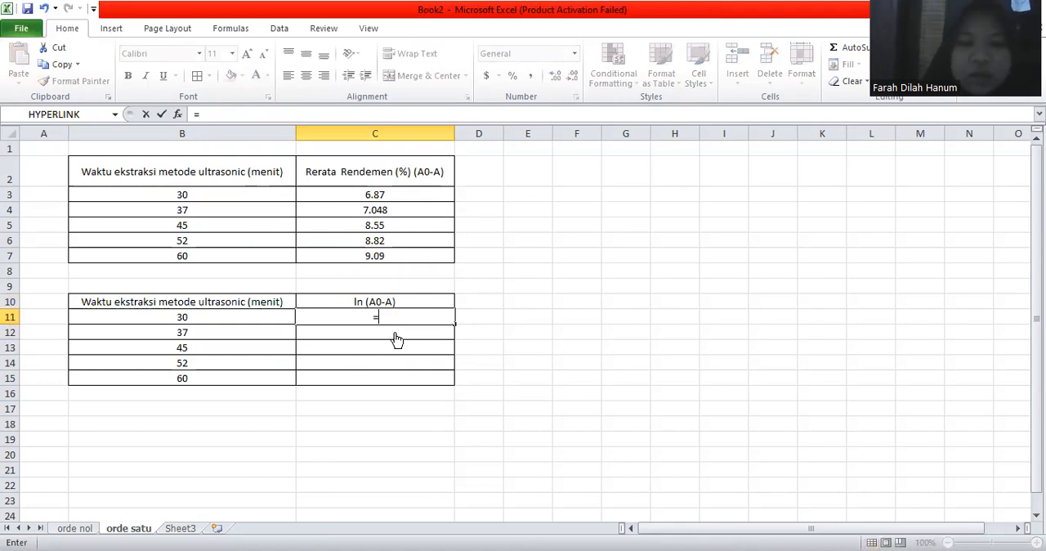
{"action": "type", "text": "LN("}
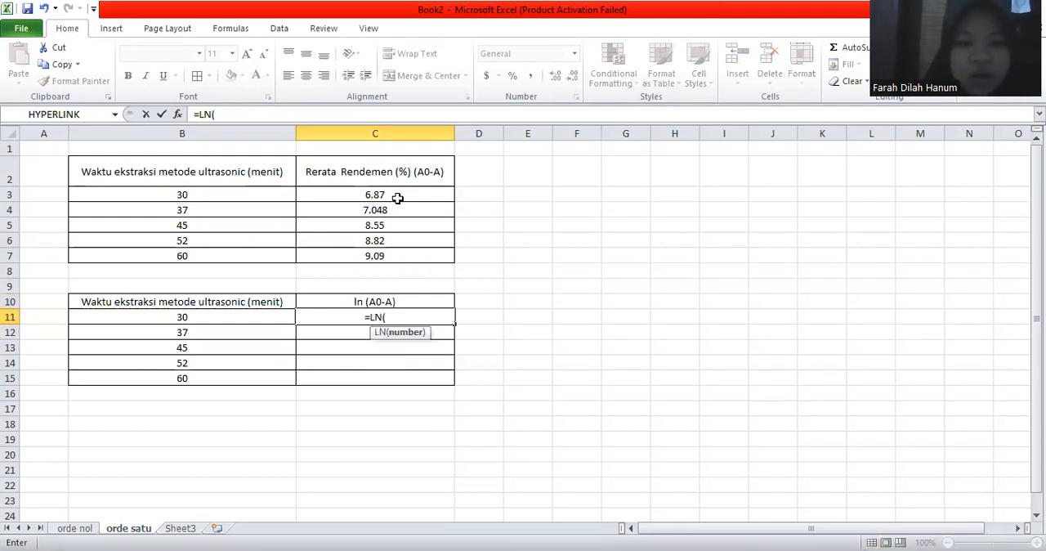
{"action": "left_click", "coordinate": [398, 198]}
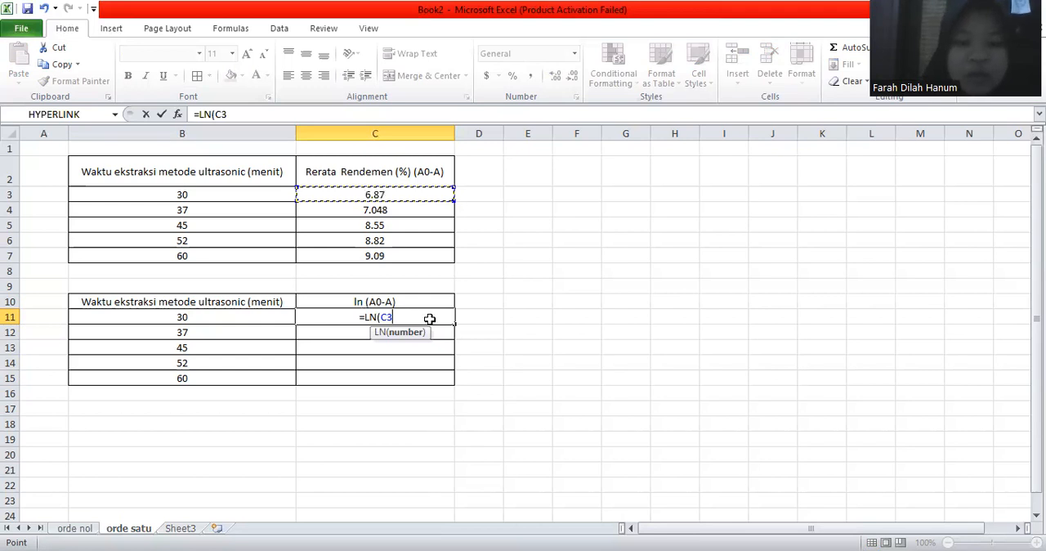
{"action": "key", "text": "Return"}
{"action": "key", "text": "Up"}
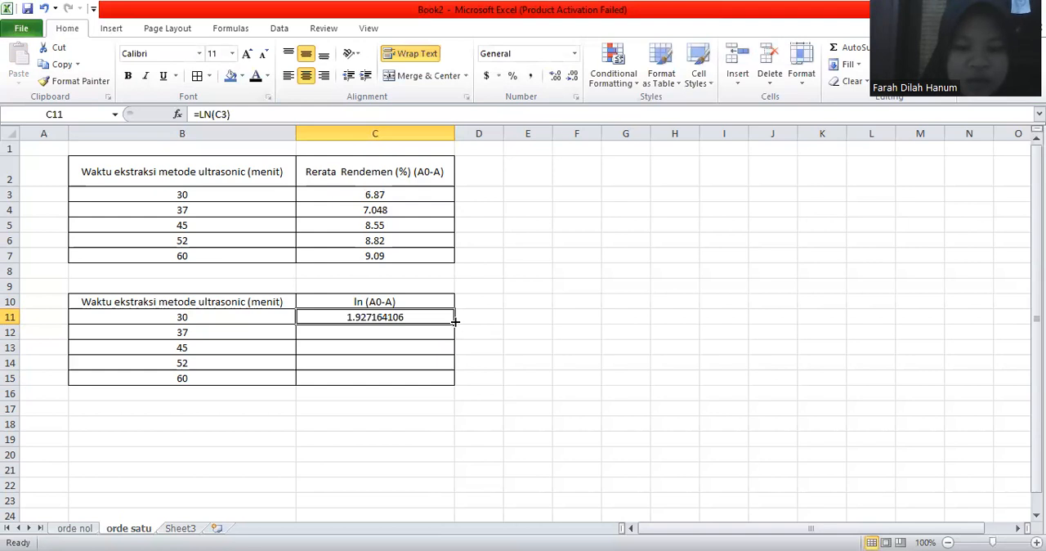
{"action": "double_click", "coordinate": [455, 323]}
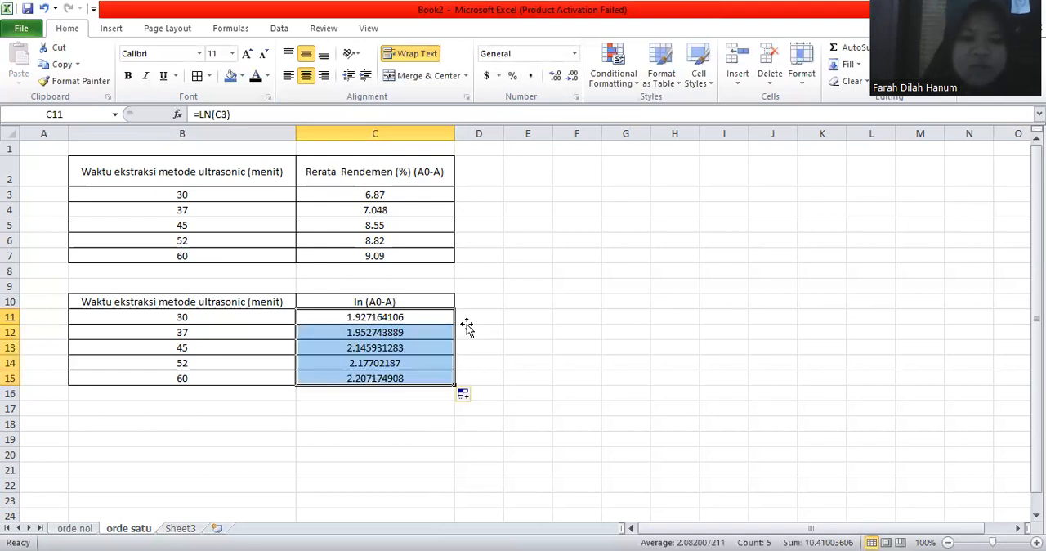
{"action": "left_click", "coordinate": [467, 327]}
{"action": "left_click", "coordinate": [385, 380]}
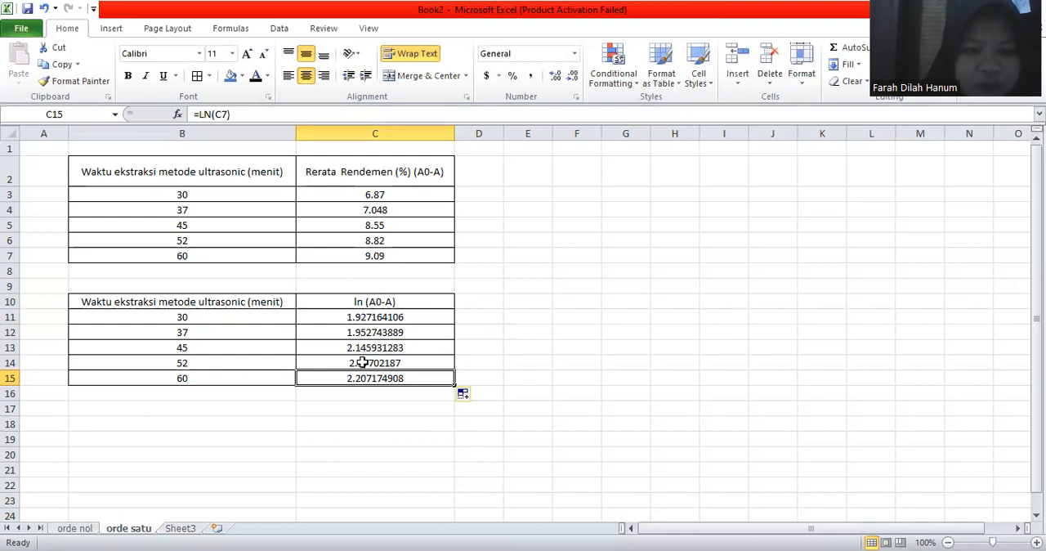
{"action": "key", "text": "Up"}
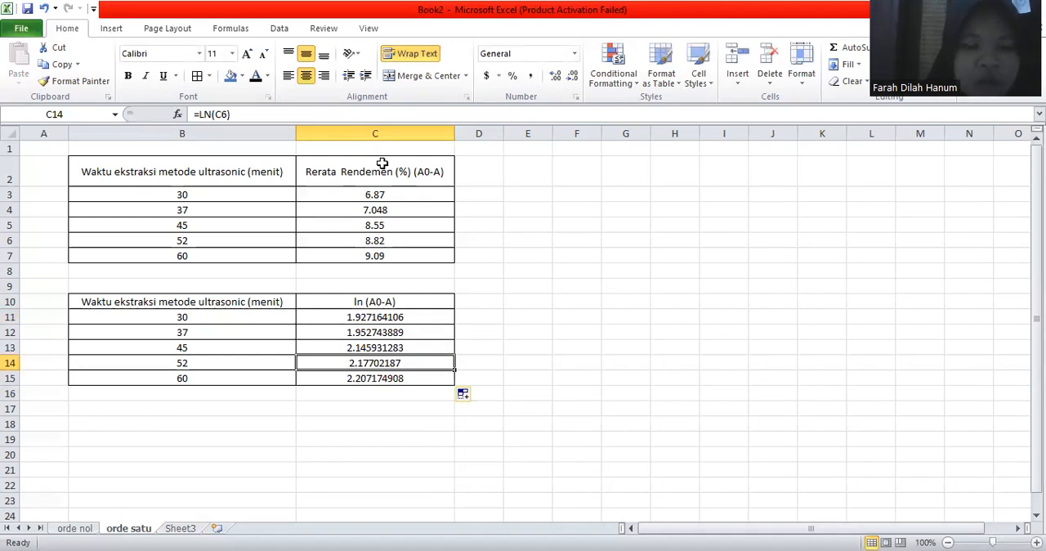
{"action": "left_click", "coordinate": [376, 238]}
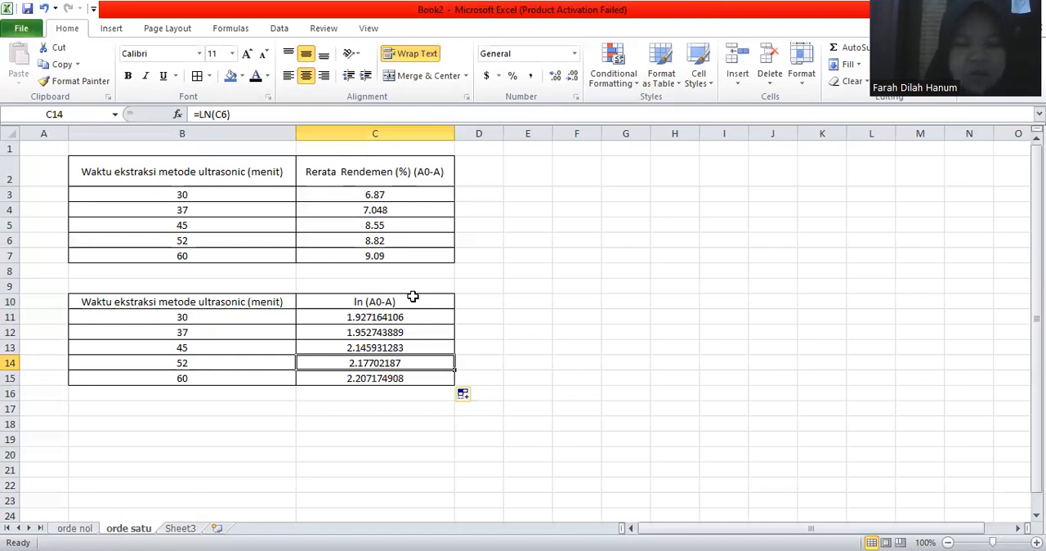
Step: Format the ln (A0-A) values in C11:C15 to two decimal places
{"action": "left_click_drag", "start_coordinate": [412, 317], "coordinate": [412, 372]}
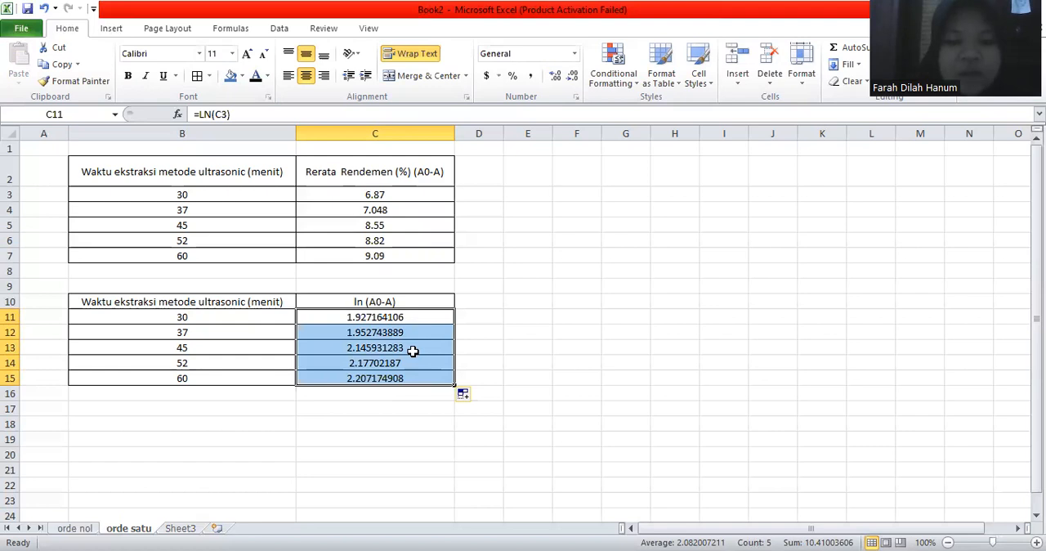
{"action": "left_click", "coordinate": [571, 76]}
{"action": "left_click", "coordinate": [571, 76]}
{"action": "left_click", "coordinate": [571, 76]}
{"action": "left_click", "coordinate": [571, 76]}
{"action": "left_click", "coordinate": [571, 76]}
{"action": "left_click", "coordinate": [571, 76]}
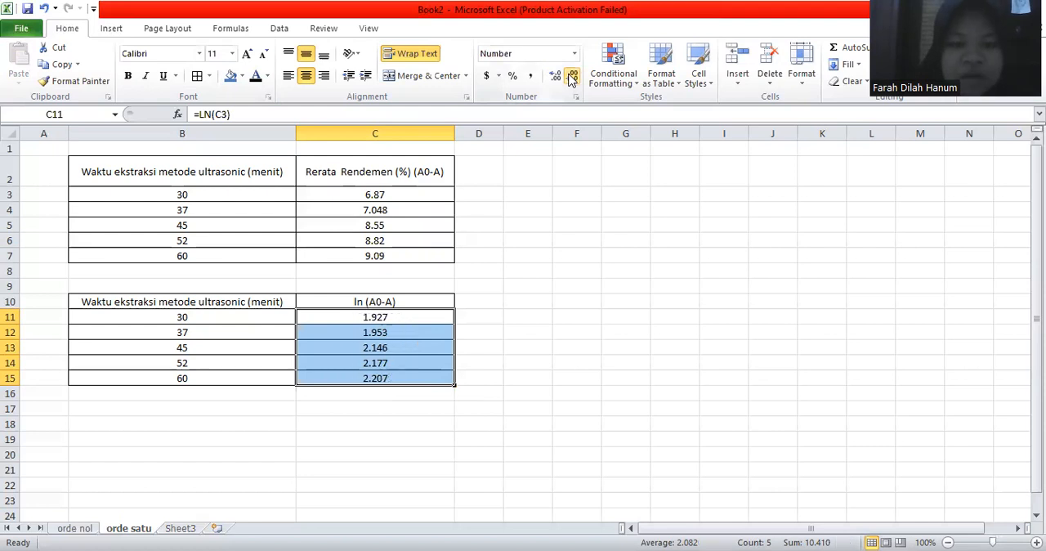
{"action": "left_click", "coordinate": [571, 76]}
{"action": "left_click", "coordinate": [530, 259]}
{"action": "left_click", "coordinate": [434, 316]}
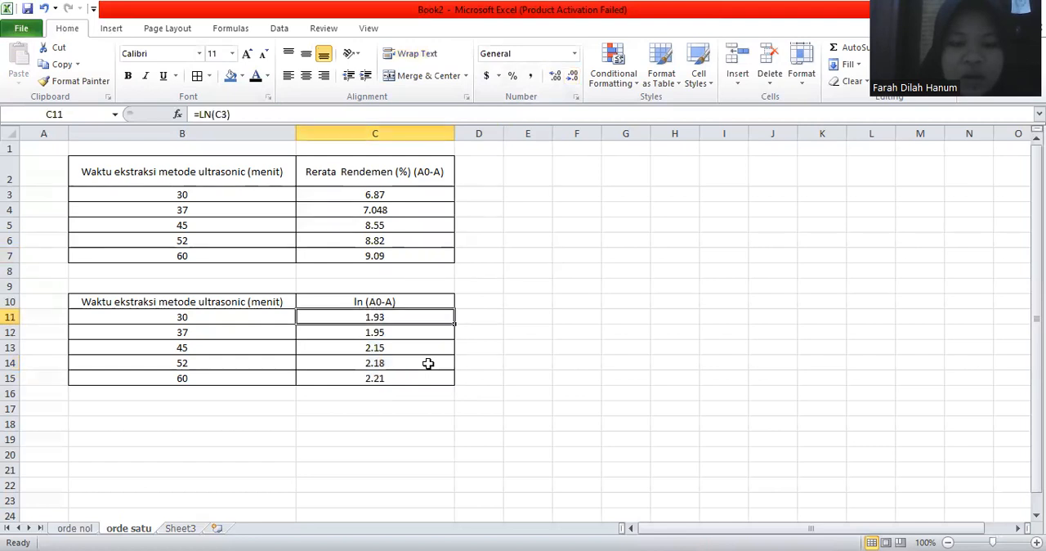
Step: Insert a smooth-line scatter chart with markers from B11:C15 and place it below the lower table
{"action": "left_click_drag", "start_coordinate": [240, 319], "coordinate": [326, 368]}
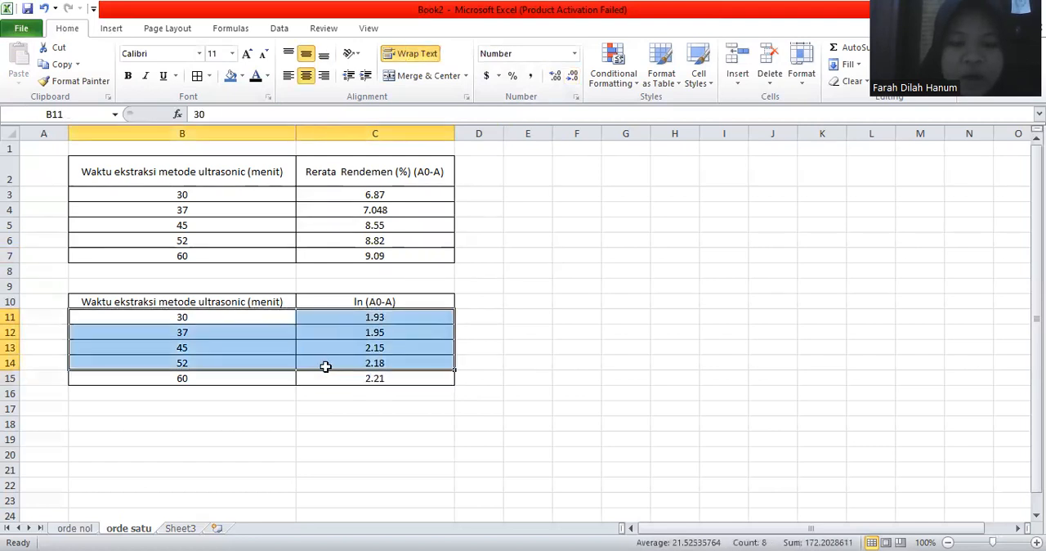
{"action": "left_click", "coordinate": [240, 319]}
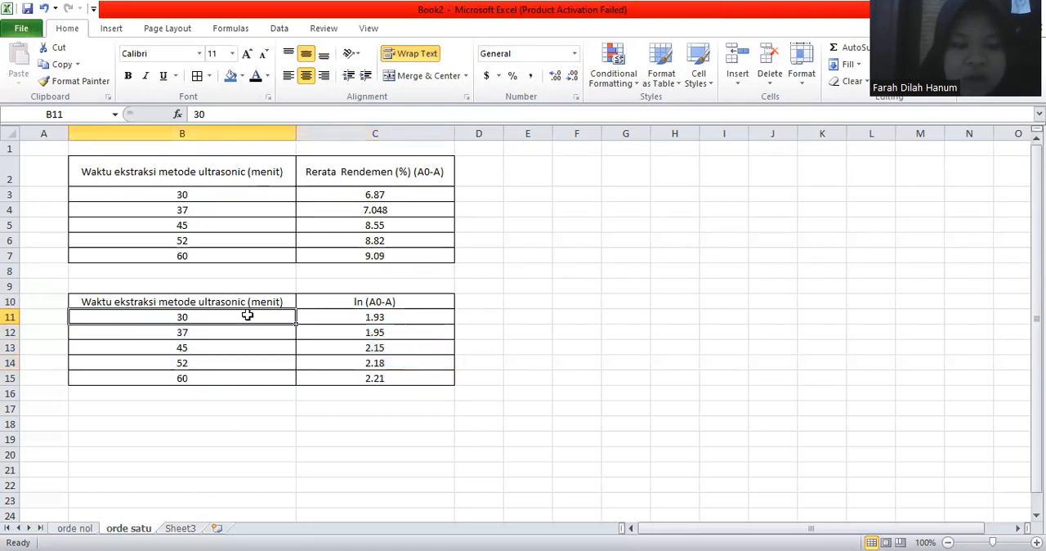
{"action": "left_click", "coordinate": [343, 375], "text": "shift"}
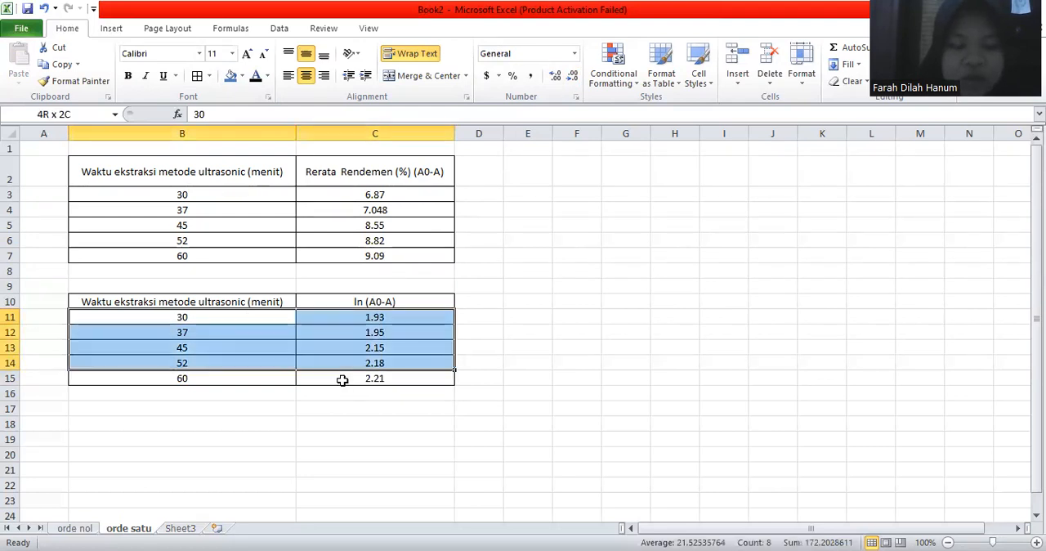
{"action": "left_click_drag", "start_coordinate": [343, 380], "coordinate": [343, 380]}
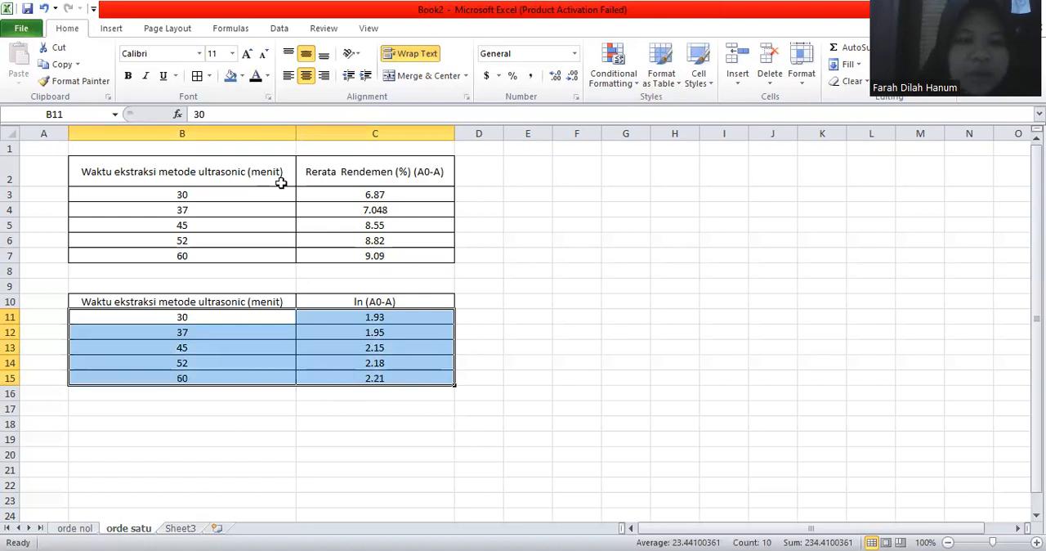
{"action": "left_click", "coordinate": [111, 29]}
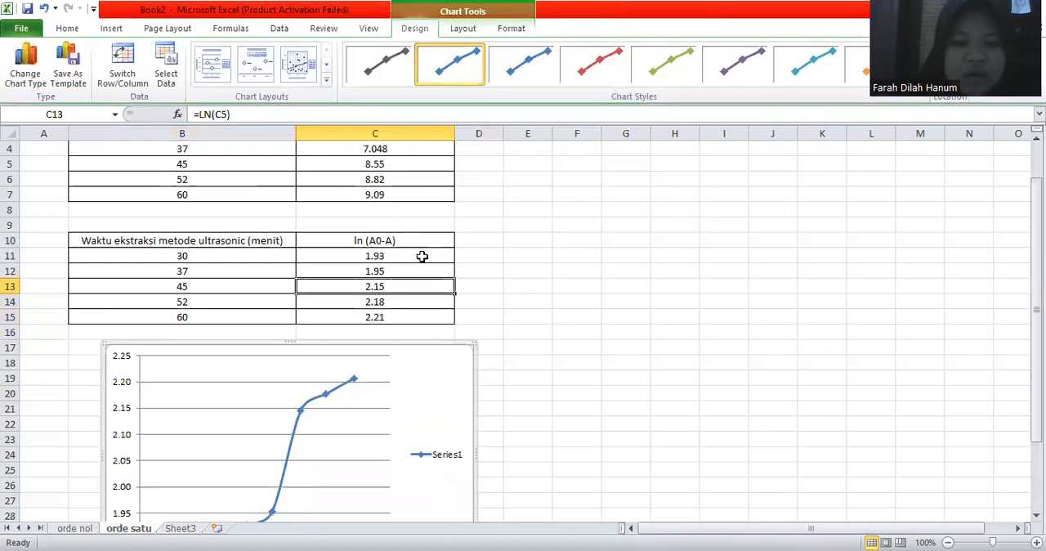
Step: Try displaying the ln values in C11:C15 with four decimal places, and restore two decimals
{"action": "left_click_drag", "start_coordinate": [409, 255], "coordinate": [414, 311]}
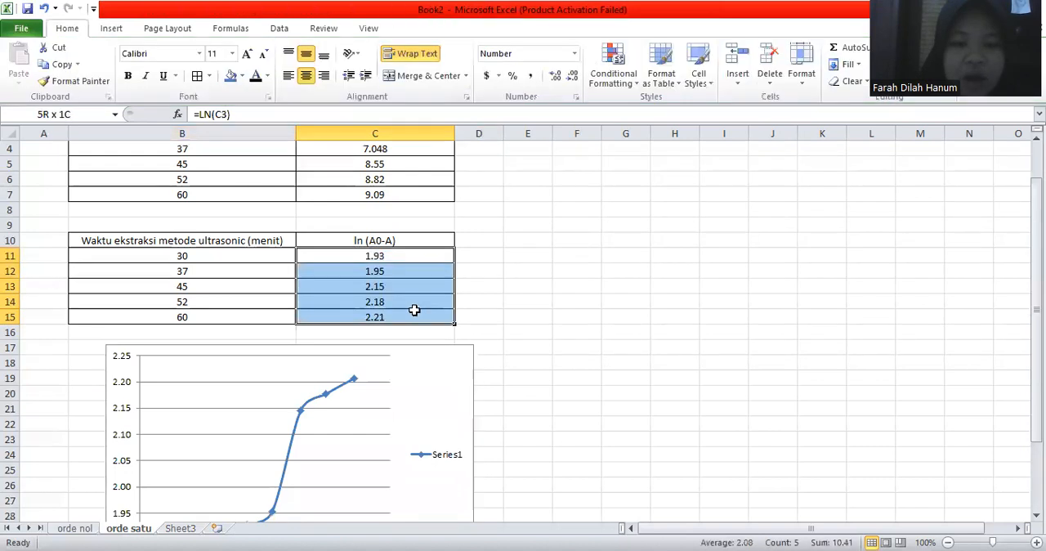
{"action": "left_click", "coordinate": [556, 76]}
{"action": "left_click", "coordinate": [557, 76]}
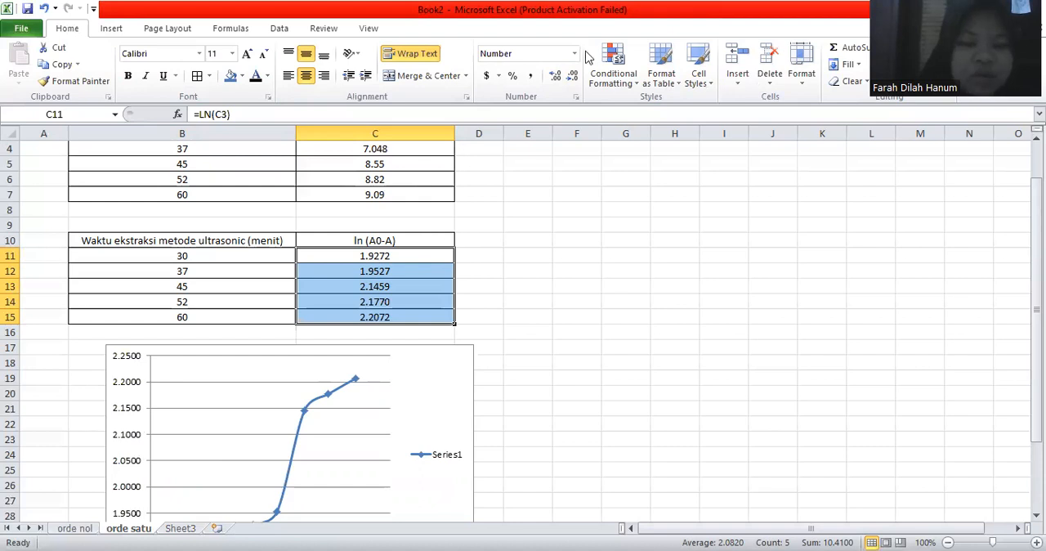
{"action": "double_click", "coordinate": [574, 76]}
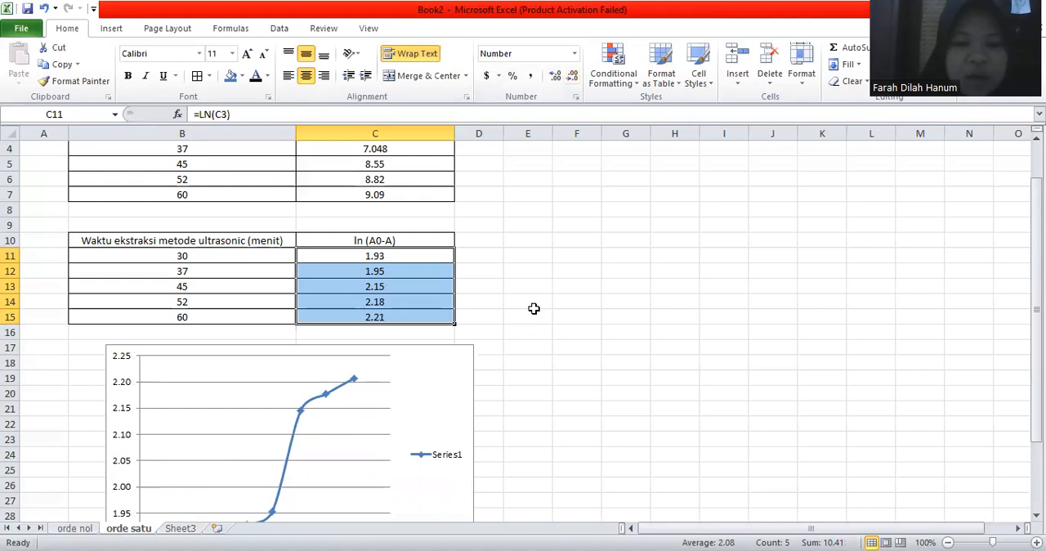
Step: Delete the Series1 legend from the orde satu chart
{"action": "scroll", "coordinate": [534, 308], "scroll_direction": "down", "scroll_amount": 2}
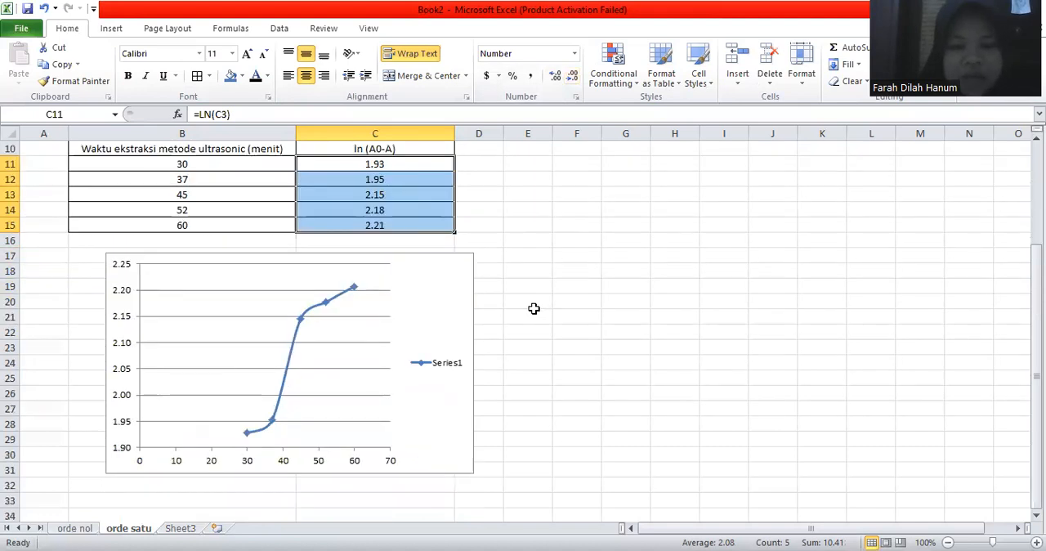
{"action": "left_click", "coordinate": [438, 374]}
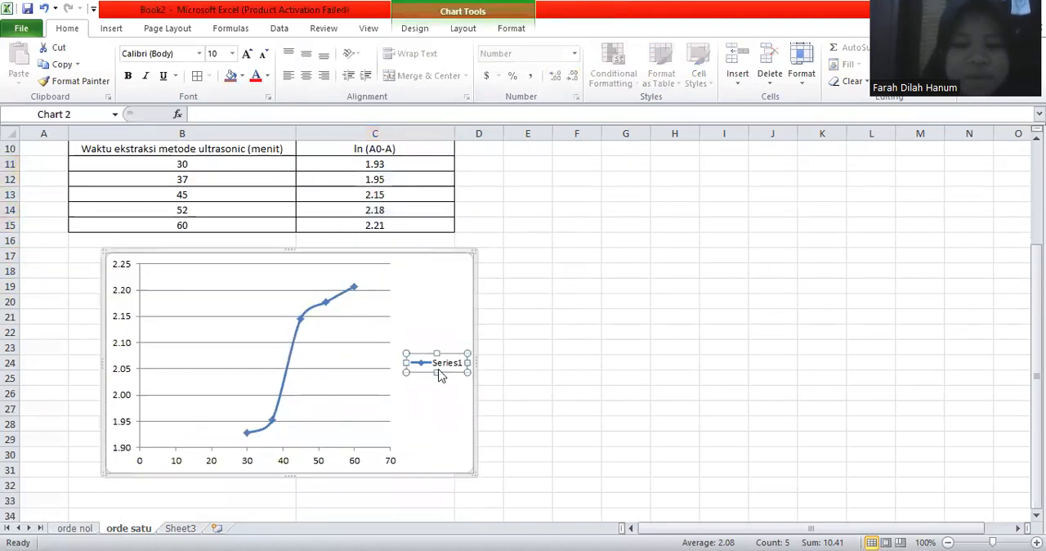
{"action": "key", "text": "Delete"}
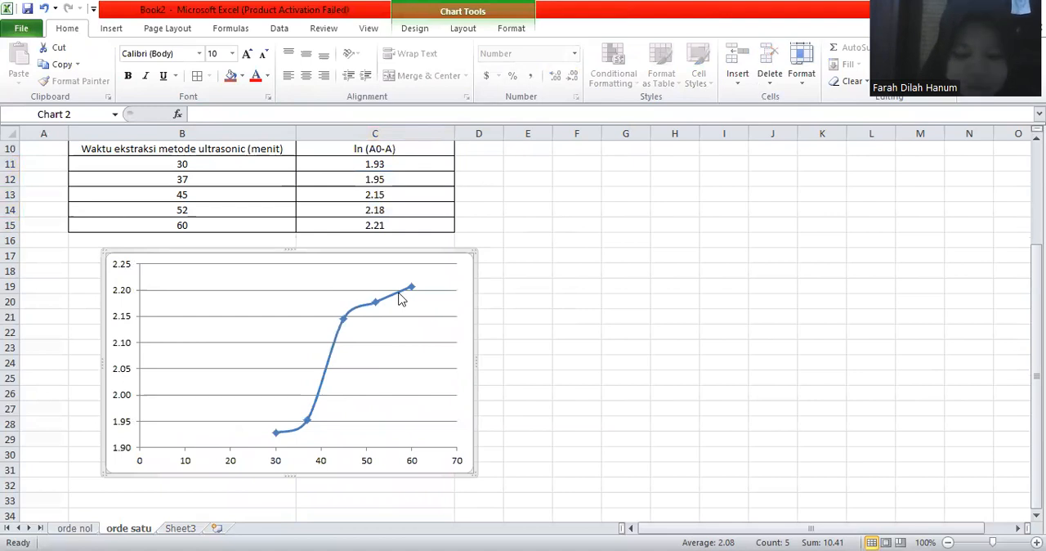
Step: Add a linear trendline showing its equation and R-squared value, and move the label to the empty area left of the curve
{"action": "left_click", "coordinate": [399, 300]}
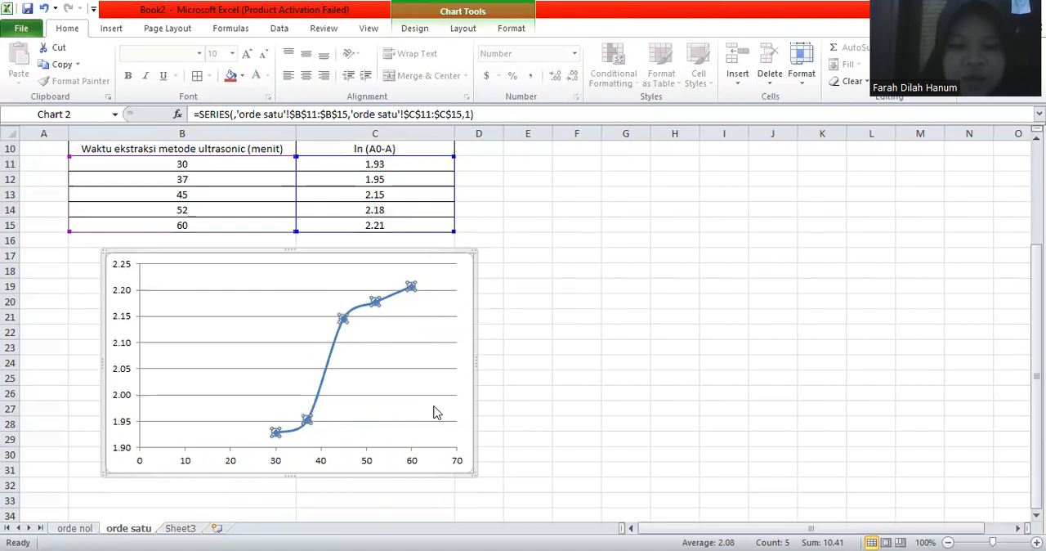
{"action": "key", "text": "shift+F10"}
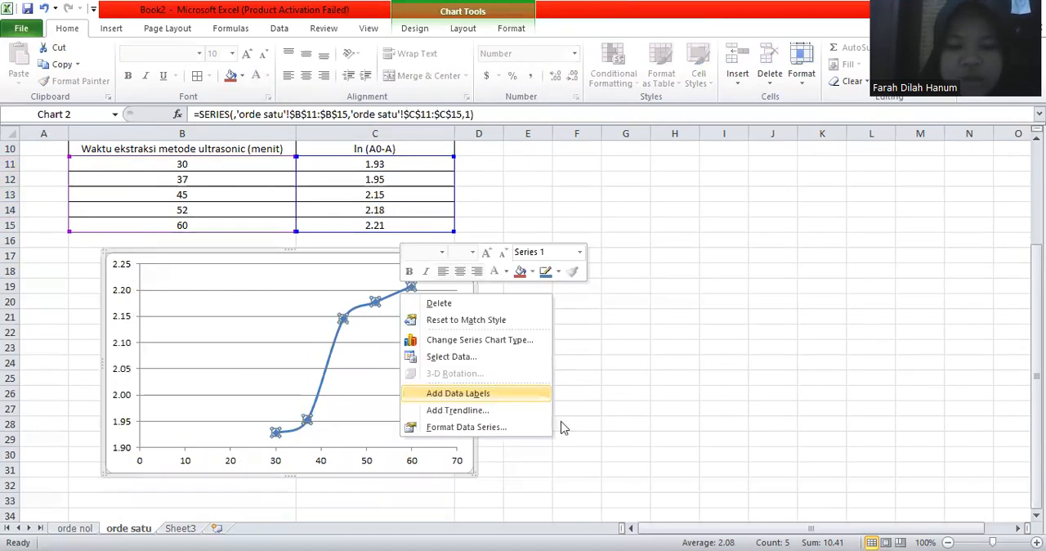
{"action": "left_click", "coordinate": [457, 410]}
{"action": "left_click", "coordinate": [560, 428]}
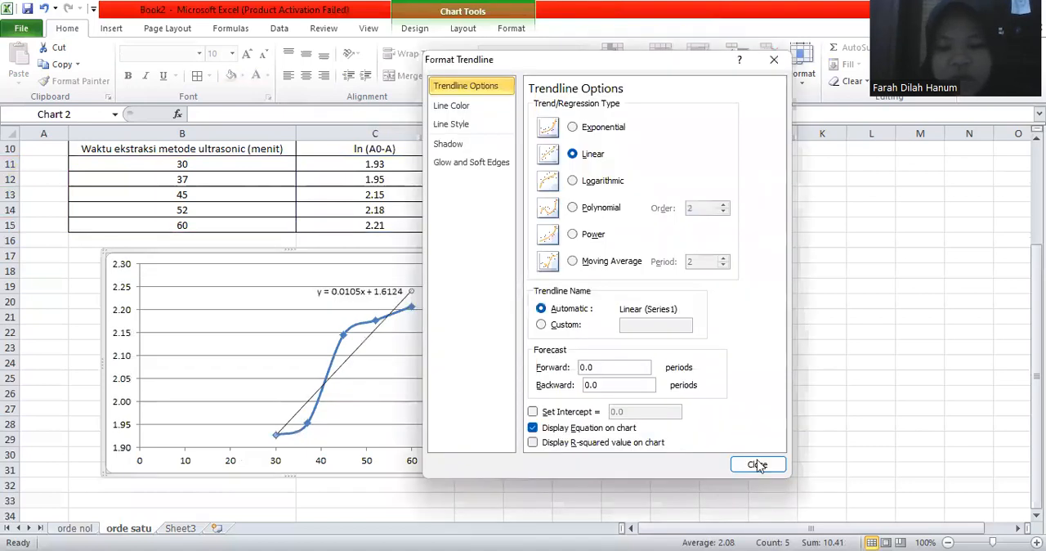
{"action": "key", "text": "alt+r"}
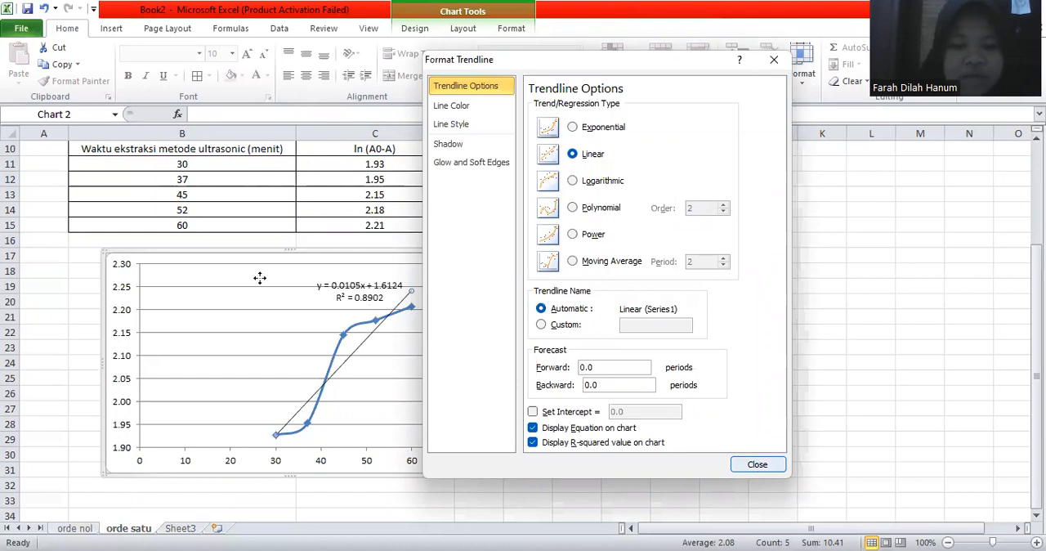
{"action": "left_click_drag", "start_coordinate": [358, 278], "coordinate": [236, 287]}
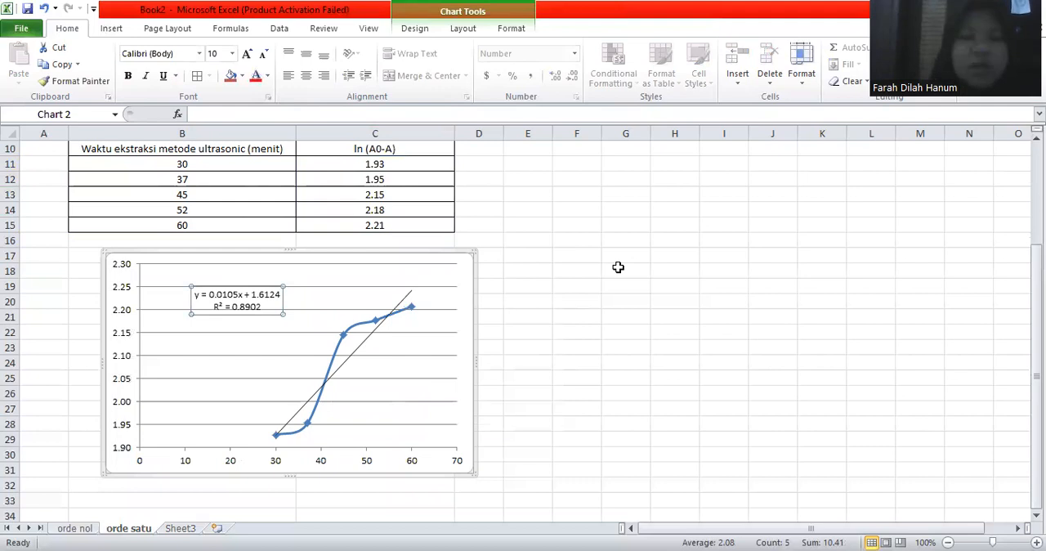
{"action": "left_click", "coordinate": [618, 268]}
Step: Copy the time and yield table B2:C7 from orde satu, and open Sheet3
{"action": "scroll", "coordinate": [617, 267], "scroll_direction": "up", "scroll_amount": 3}
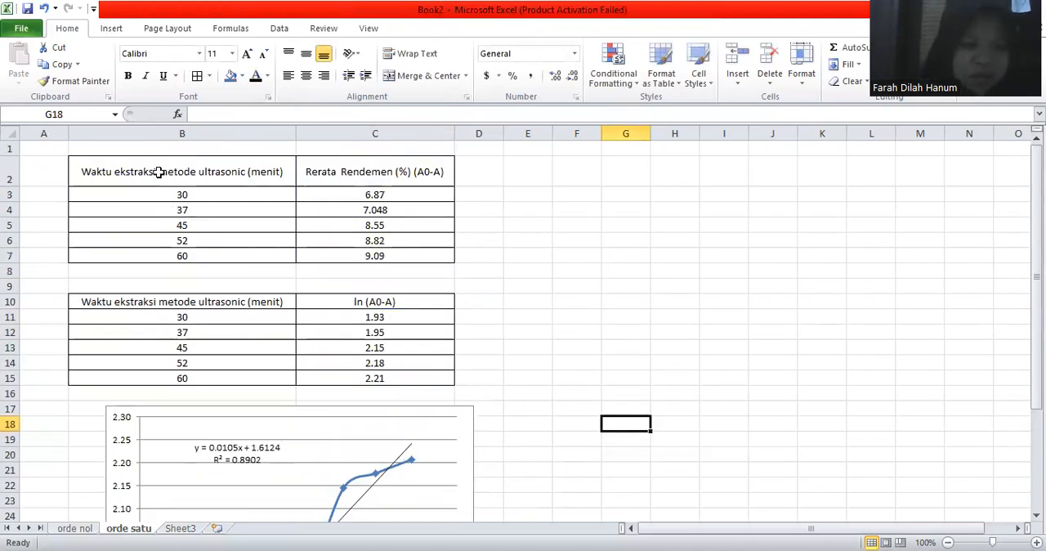
{"action": "left_click_drag", "start_coordinate": [181, 171], "coordinate": [372, 253]}
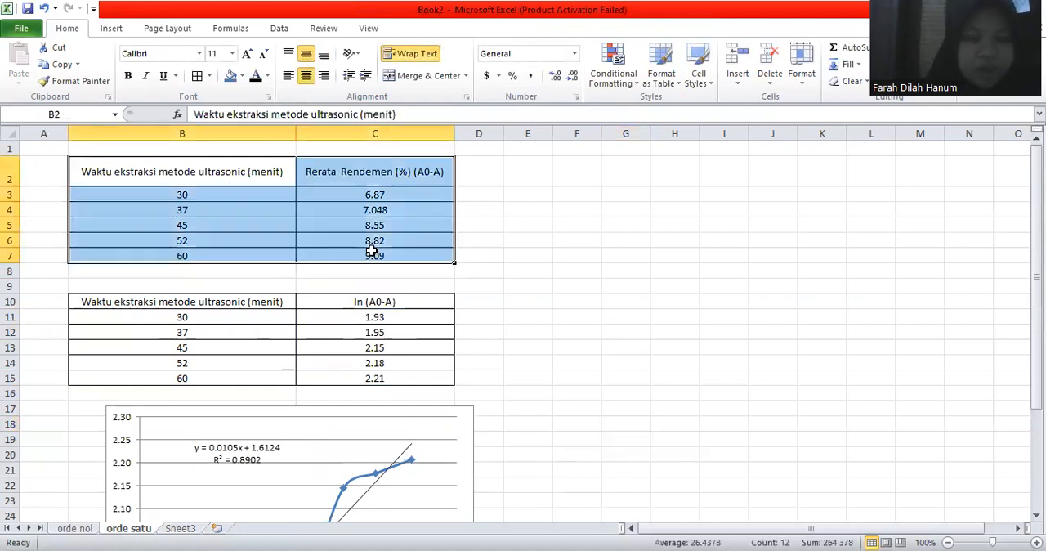
{"action": "key", "text": "ctrl+c"}
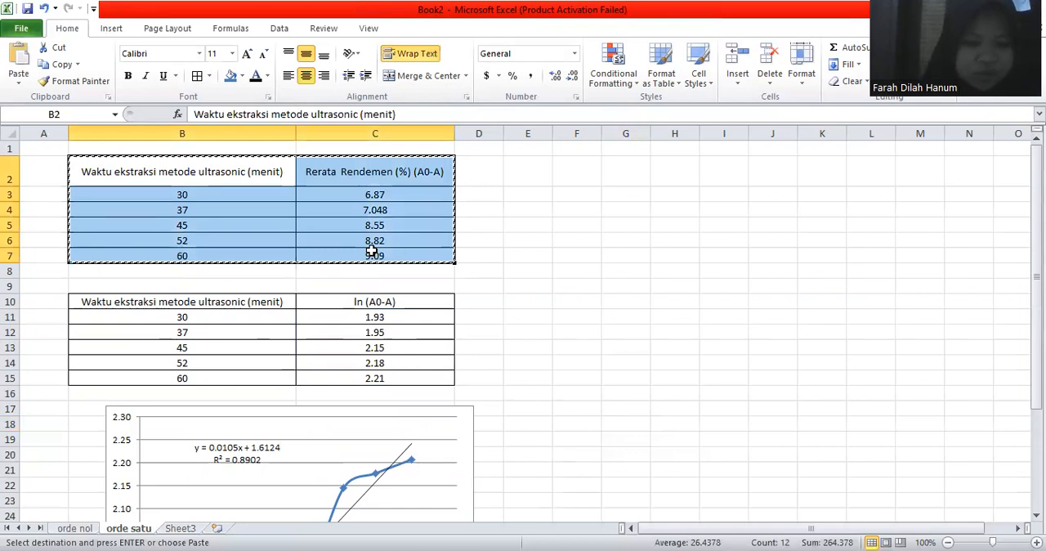
{"action": "left_click", "coordinate": [181, 529]}
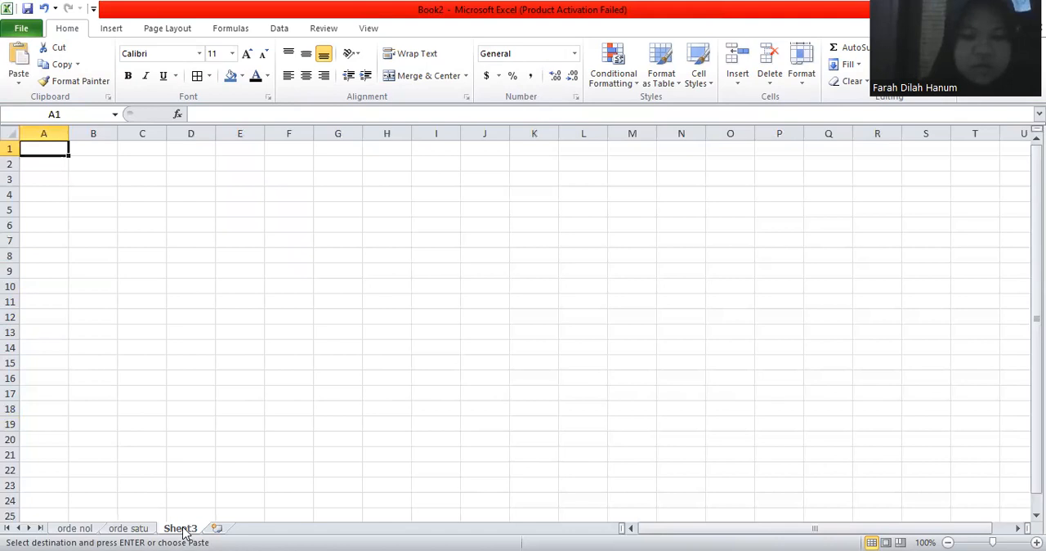
Step: Rename Sheet3 as "orde dua"
{"action": "double_click", "coordinate": [181, 529]}
{"action": "type", "text": "o"}
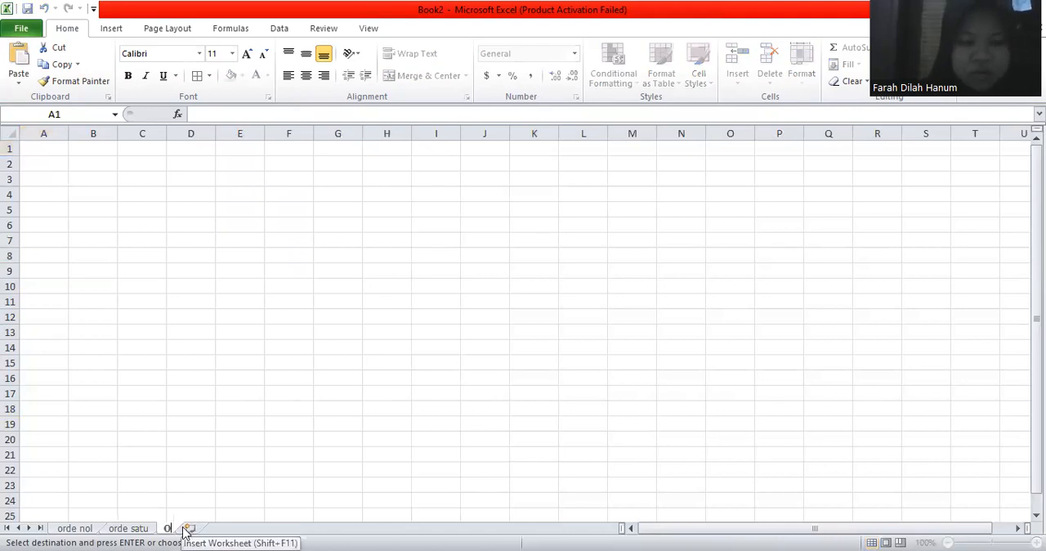
{"action": "key", "text": "BackSpace"}
{"action": "type", "text": "orde du"}
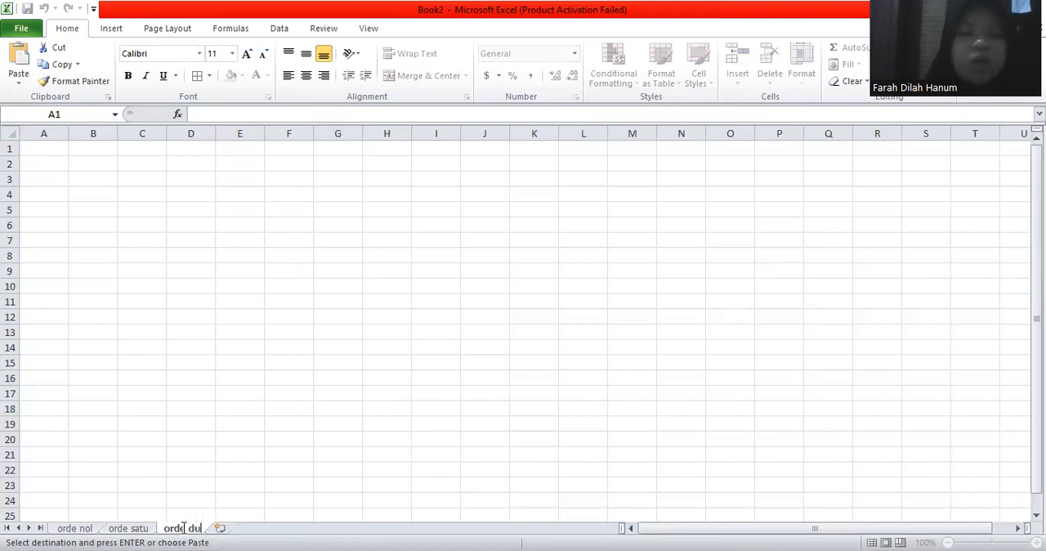
{"action": "type", "text": "al"}
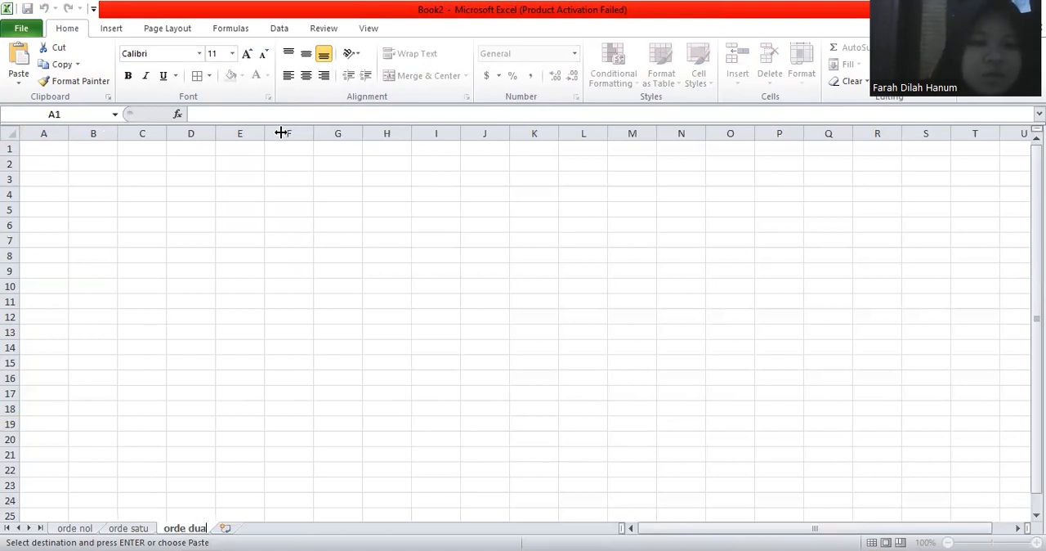
Step: Paste the copied time and yield table at B3 on orde dua and widen columns B and C to fit the headers
{"action": "left_click_drag", "start_coordinate": [222, 181], "coordinate": [292, 262]}
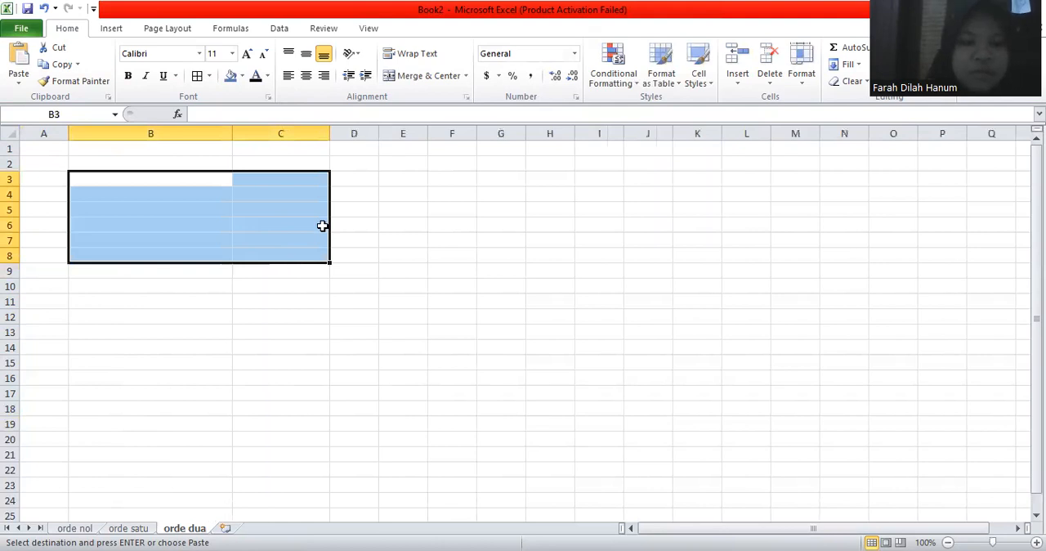
{"action": "key", "text": "ctrl+v"}
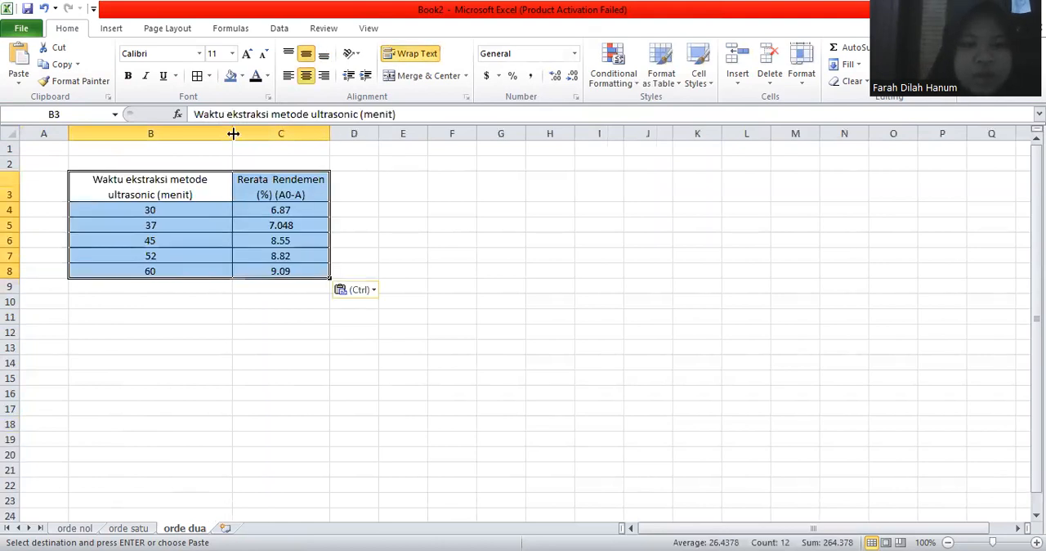
{"action": "left_click_drag", "start_coordinate": [232, 133], "coordinate": [283, 133]}
{"action": "left_click_drag", "start_coordinate": [381, 134], "coordinate": [424, 137]}
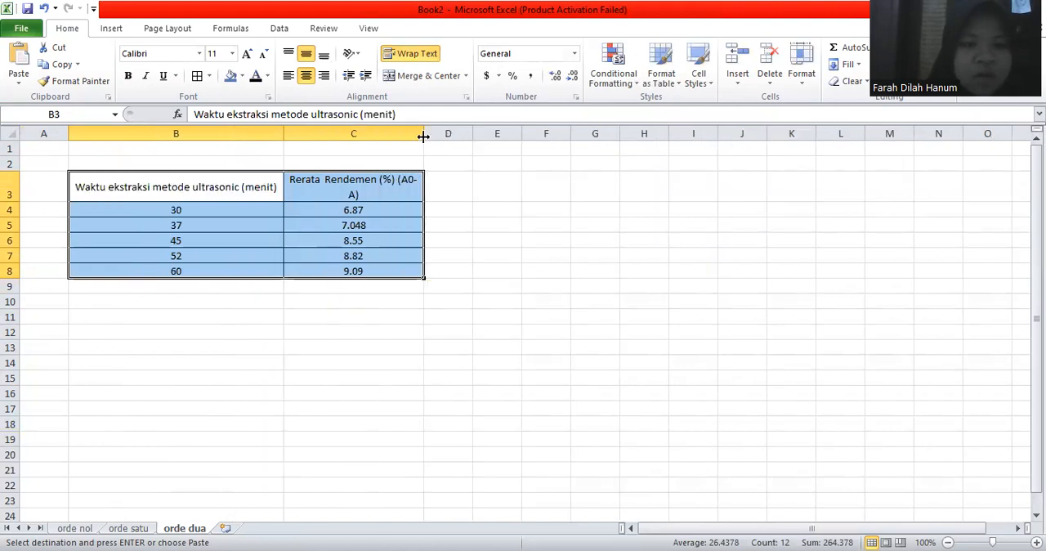
{"action": "left_click", "coordinate": [317, 325]}
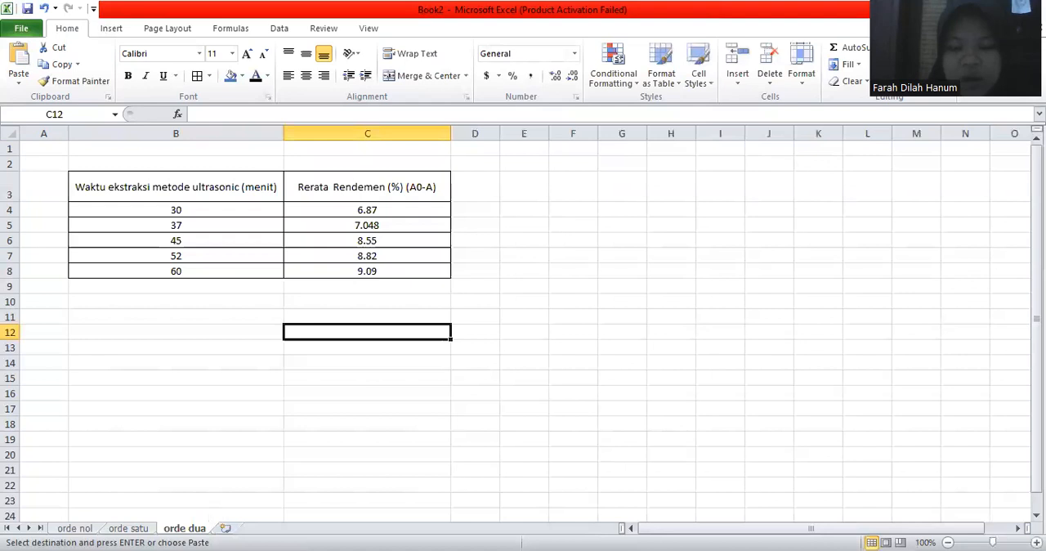
Step: Review the ORDE REAKSI 2 sheet in the DARI BU ENY workbook and duplicate table B3:C8 at B11 on orde dua
{"action": "left_click", "coordinate": [290, 529]}
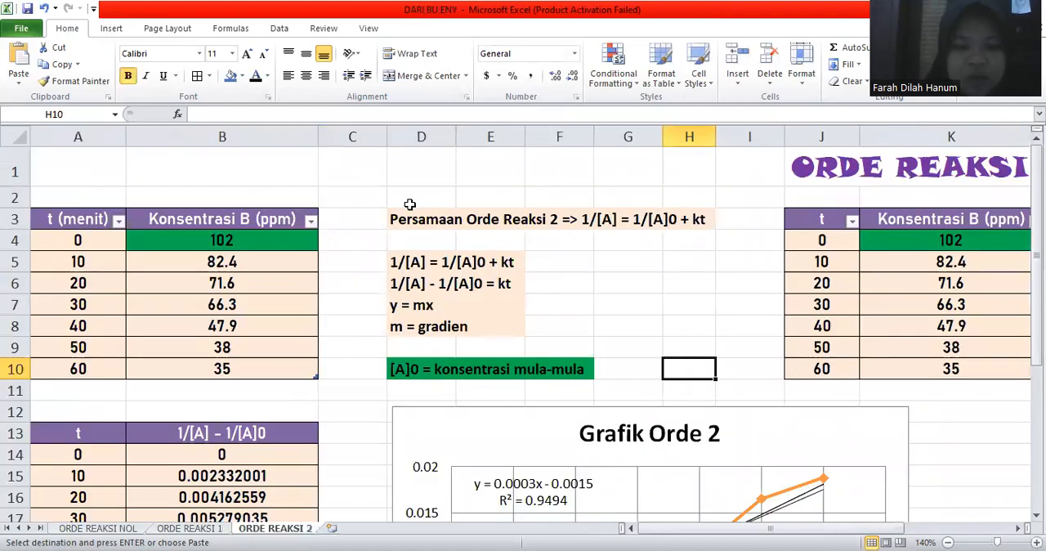
{"action": "scroll", "coordinate": [409, 205], "scroll_direction": "down", "scroll_amount": 1}
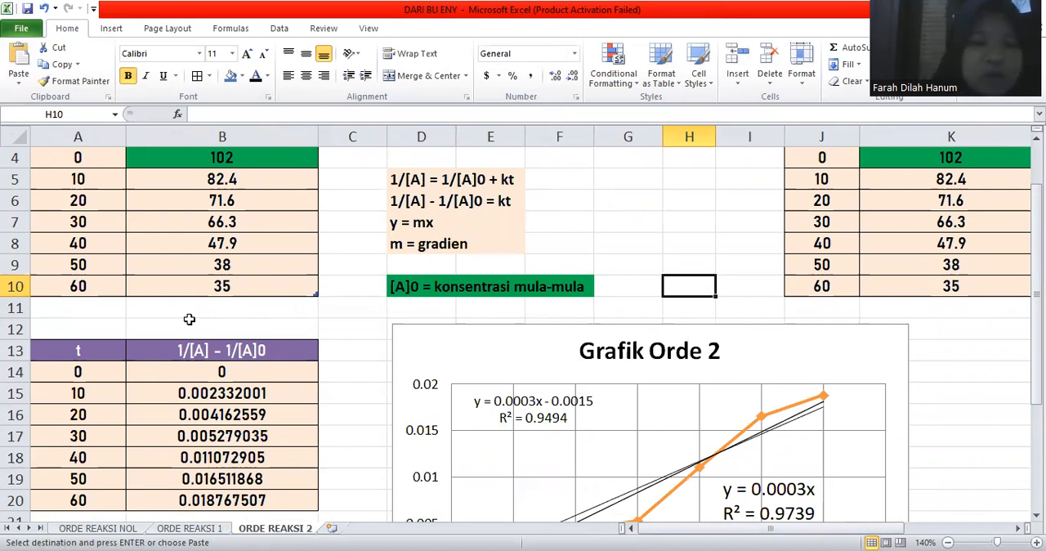
{"action": "key", "text": "alt+Tab"}
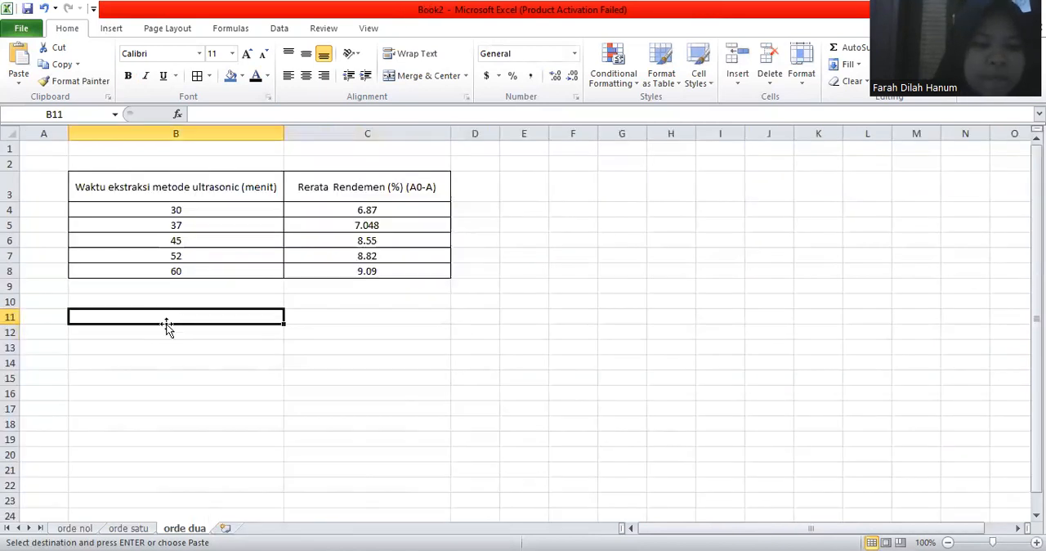
{"action": "left_click_drag", "start_coordinate": [162, 320], "coordinate": [285, 327]}
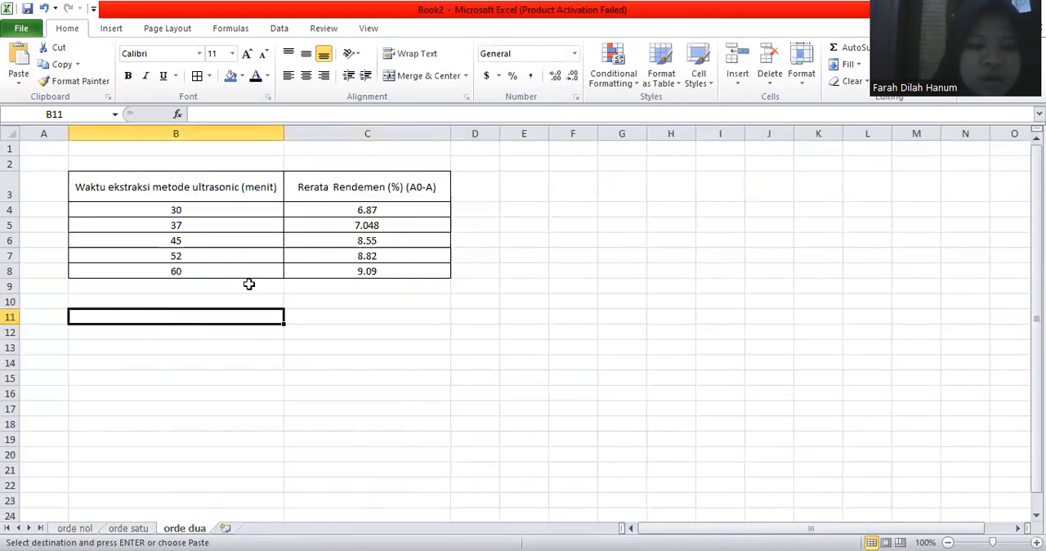
{"action": "left_click_drag", "start_coordinate": [203, 187], "coordinate": [369, 272]}
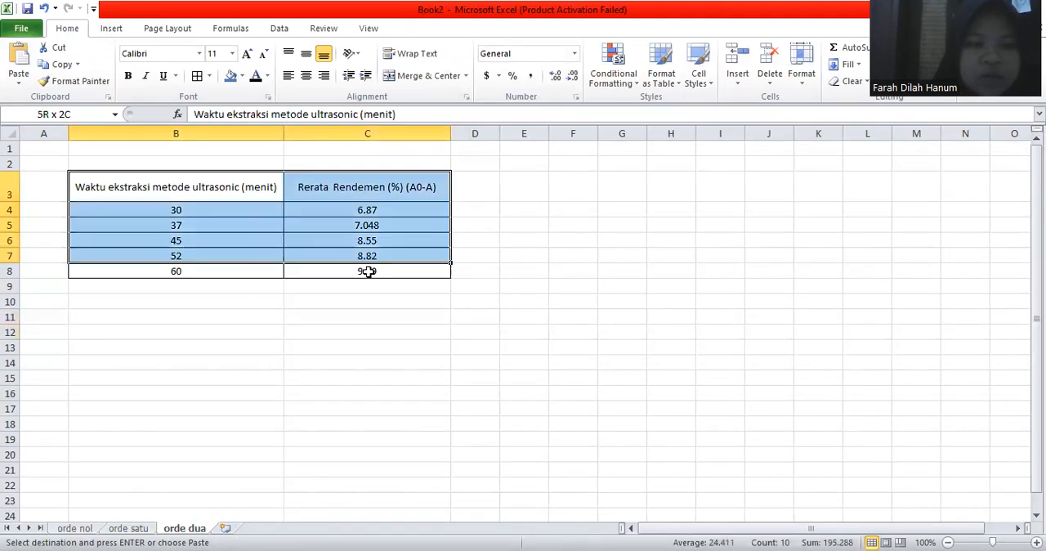
{"action": "key", "text": "ctrl+c"}
{"action": "mouse_move", "coordinate": [176, 317]}
{"action": "left_mouse_down"}
{"action": "mouse_move", "coordinate": [355, 356]}
{"action": "mouse_move", "coordinate": [349, 392]}
{"action": "left_mouse_up"}
{"action": "key", "text": "ctrl+v"}
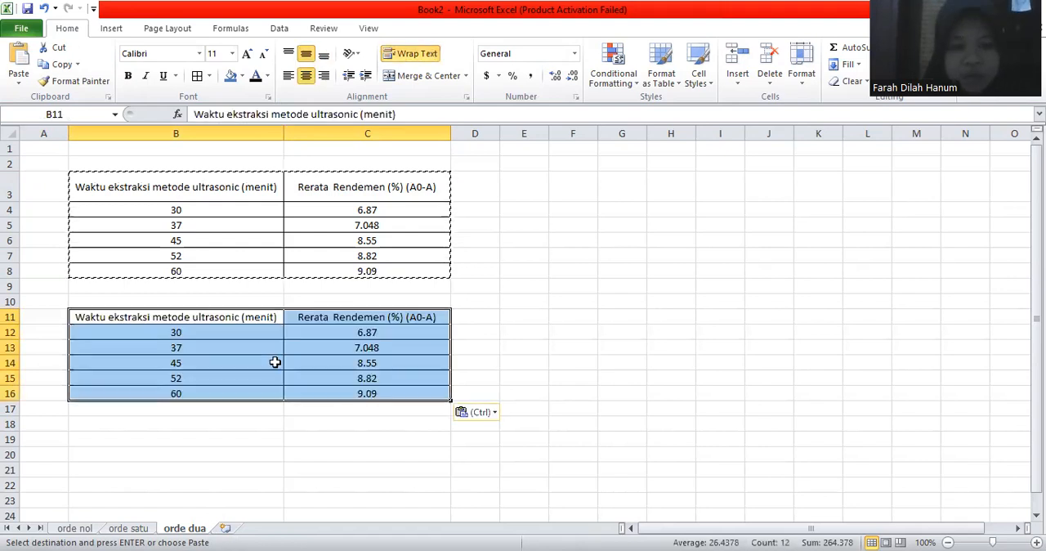
Step: Clear the yield header and values from C11:C16 in the duplicated table
{"action": "left_click", "coordinate": [275, 362]}
{"action": "left_click_drag", "start_coordinate": [367, 317], "coordinate": [365, 395]}
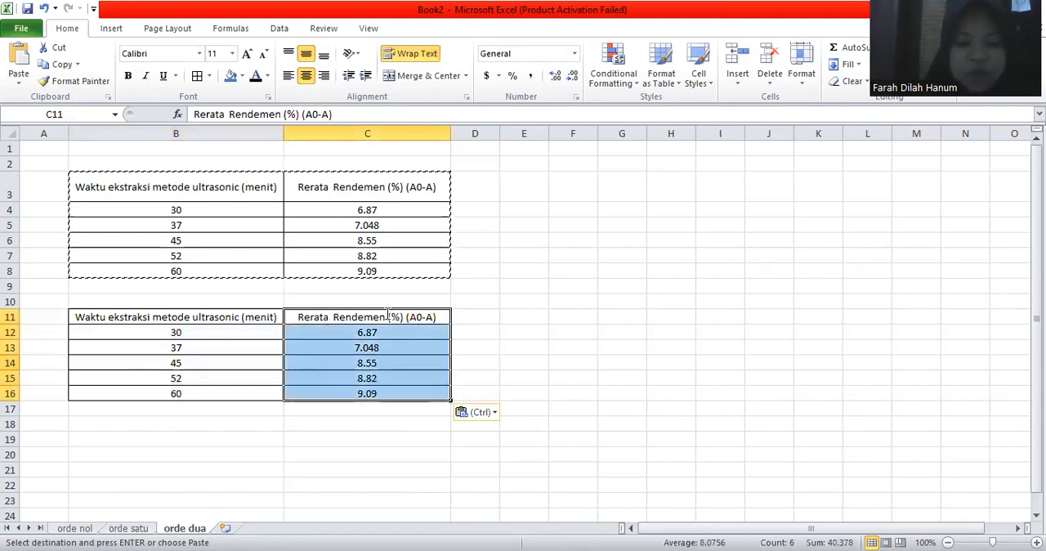
{"action": "key", "text": "Delete"}
Step: Enter the column header "1/(A0-A)" in C11
{"action": "left_click", "coordinate": [387, 316]}
{"action": "type", "text": "1"}
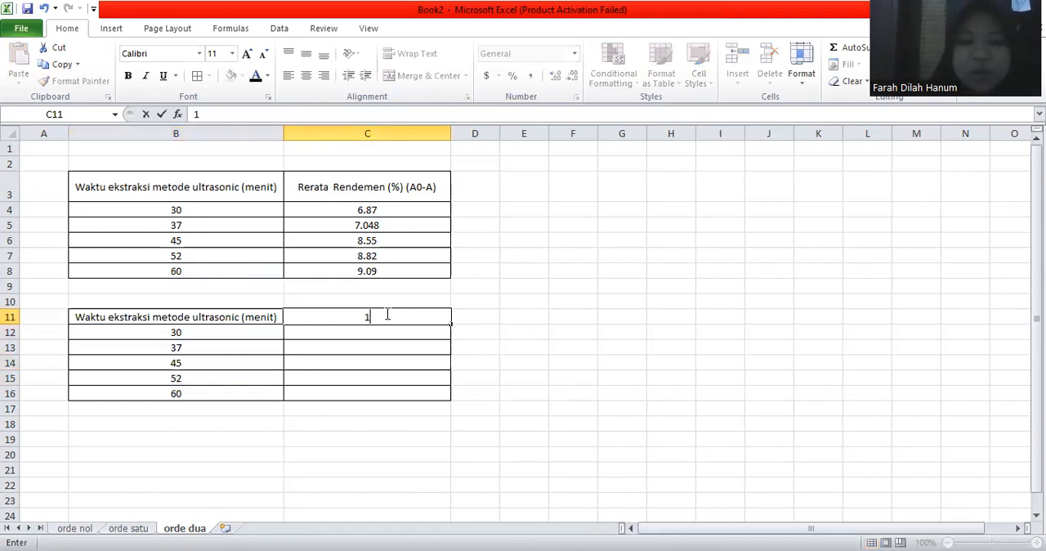
{"action": "type", "text": "/"}
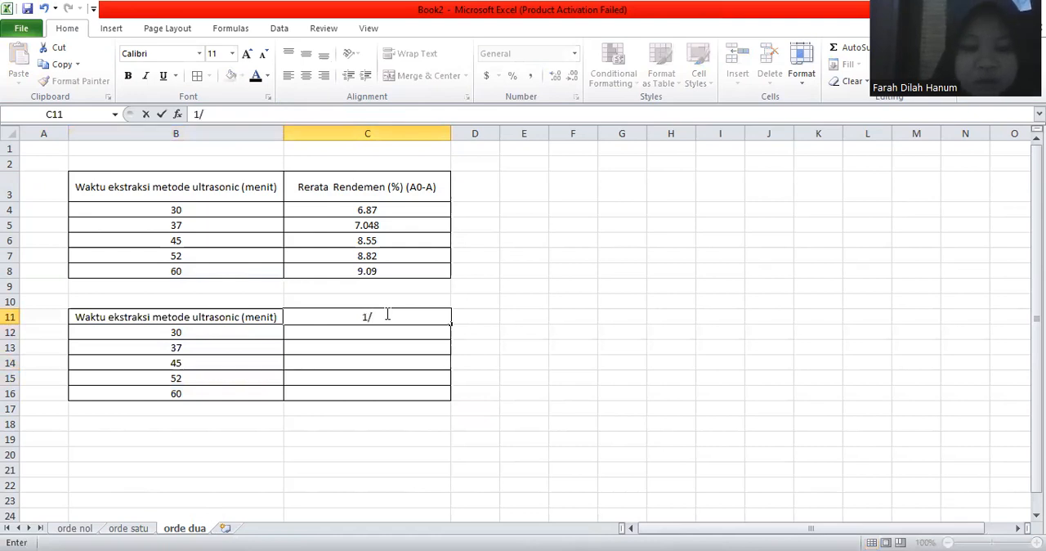
{"action": "type", "text": "()"}
{"action": "key", "text": "Up"}
{"action": "left_click", "coordinate": [370, 317]}
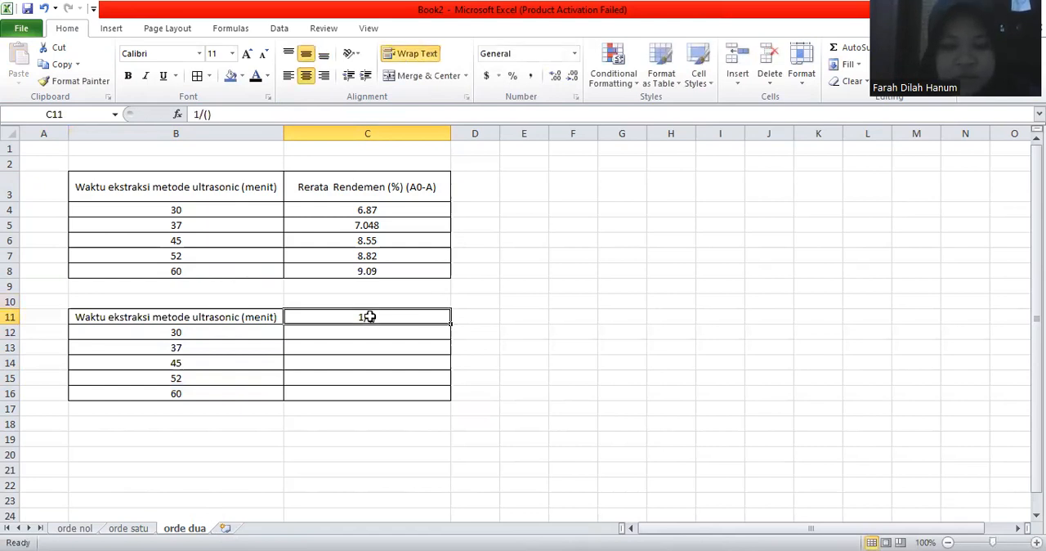
{"action": "double_click", "coordinate": [370, 318]}
{"action": "type", "text": "A"}
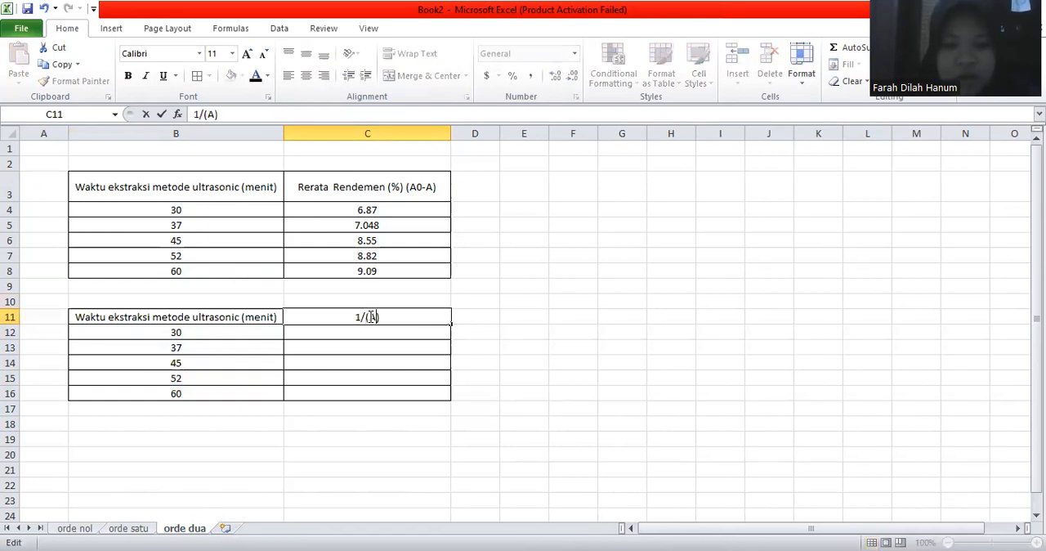
{"action": "type", "text": "0-"}
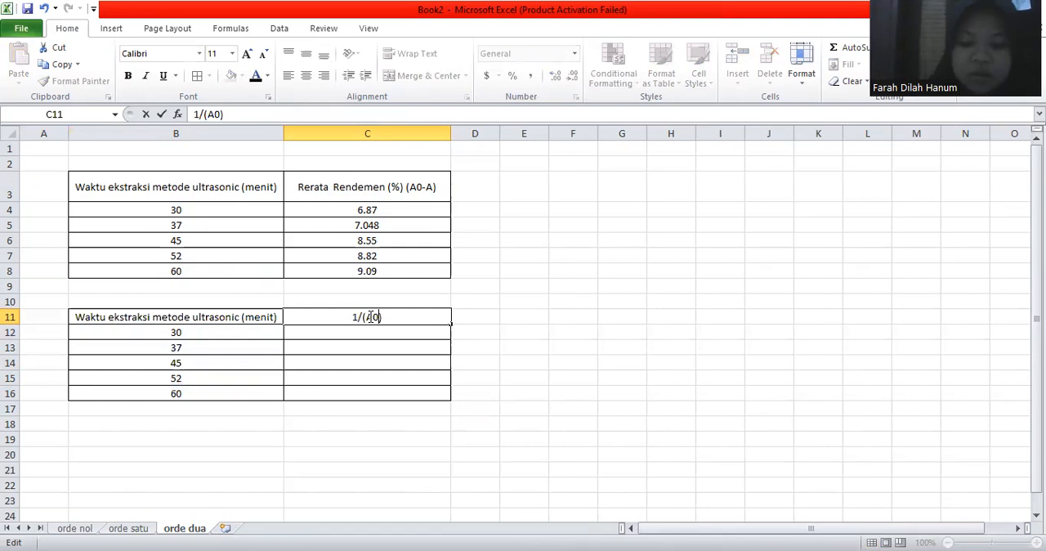
{"action": "type", "text": "A"}
{"action": "key", "text": "Return"}
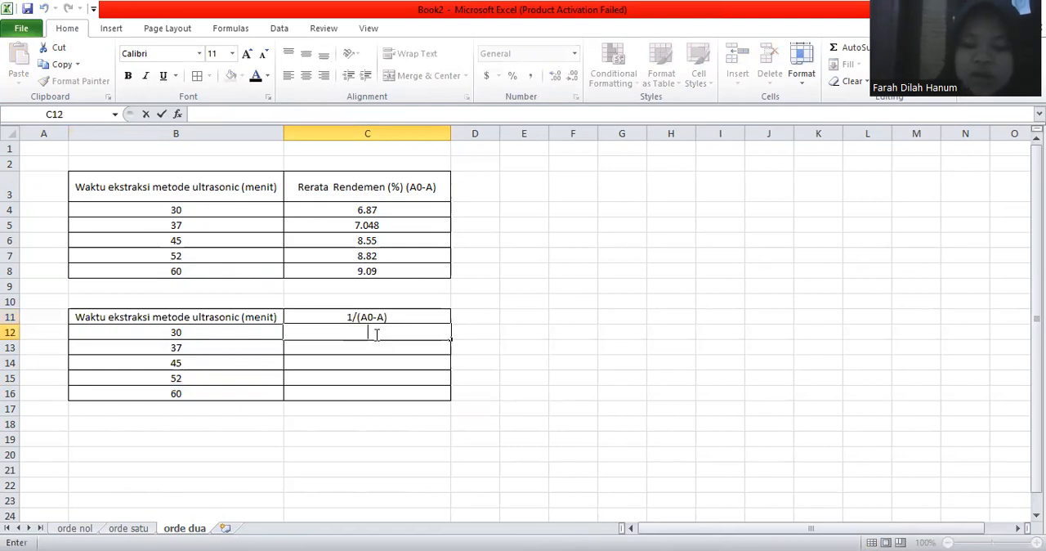
Step: Calculate the reciprocal of the first yield in C12 with =1/C4 and fill the formula down to C16
{"action": "type", "text": "="}
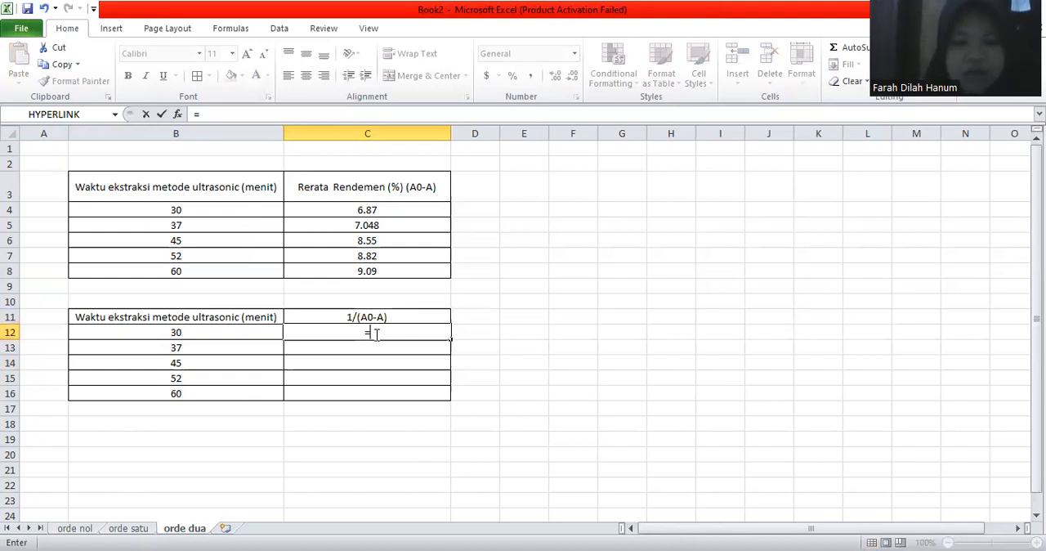
{"action": "type", "text": "1/"}
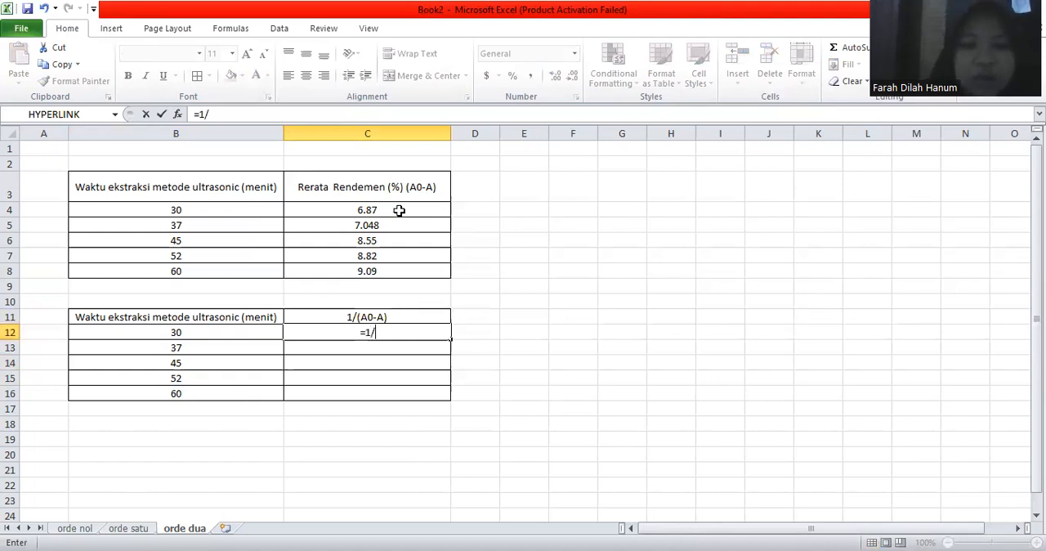
{"action": "left_click", "coordinate": [393, 211]}
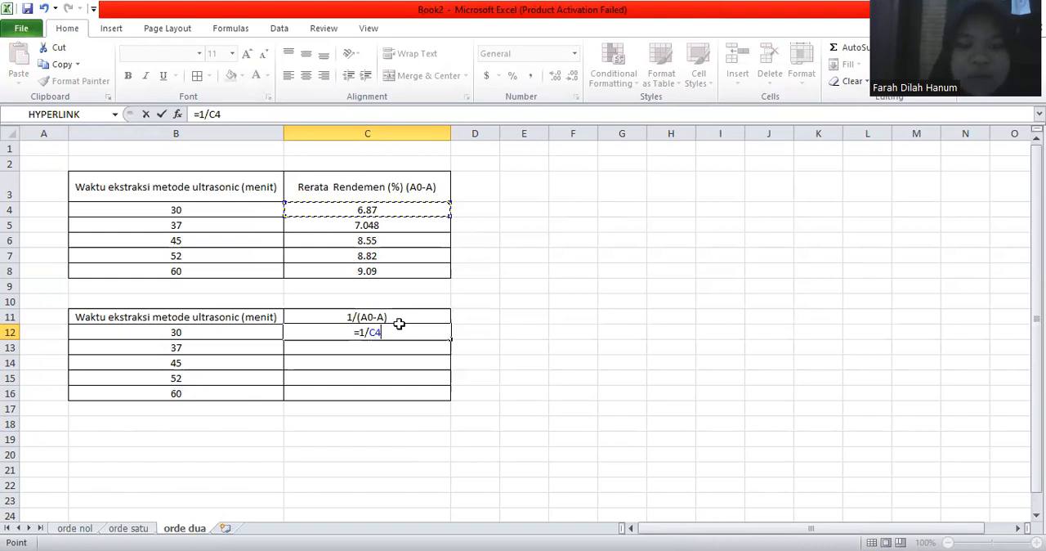
{"action": "key", "text": "Return"}
{"action": "left_click", "coordinate": [439, 331]}
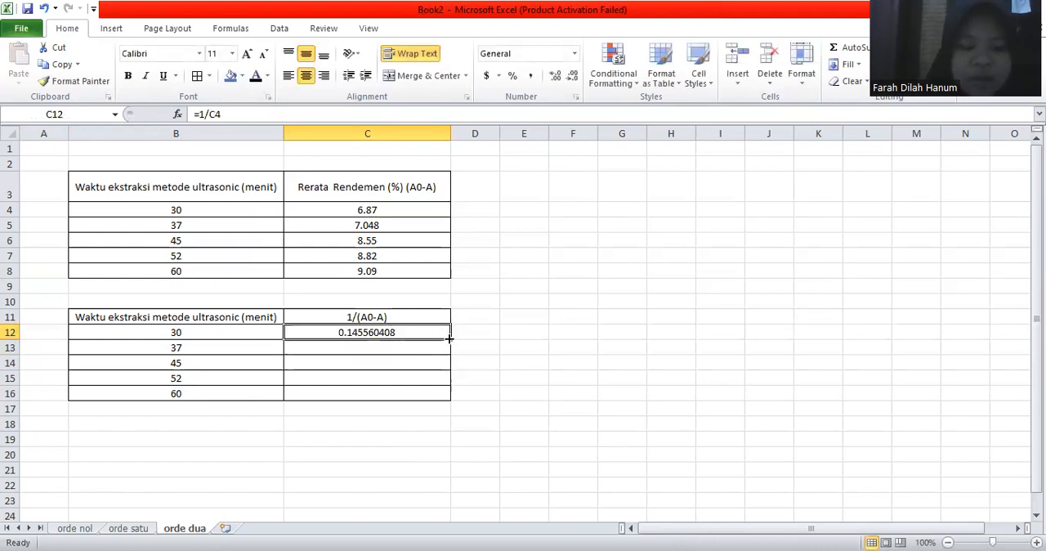
{"action": "double_click", "coordinate": [449, 337]}
{"action": "left_click", "coordinate": [491, 350]}
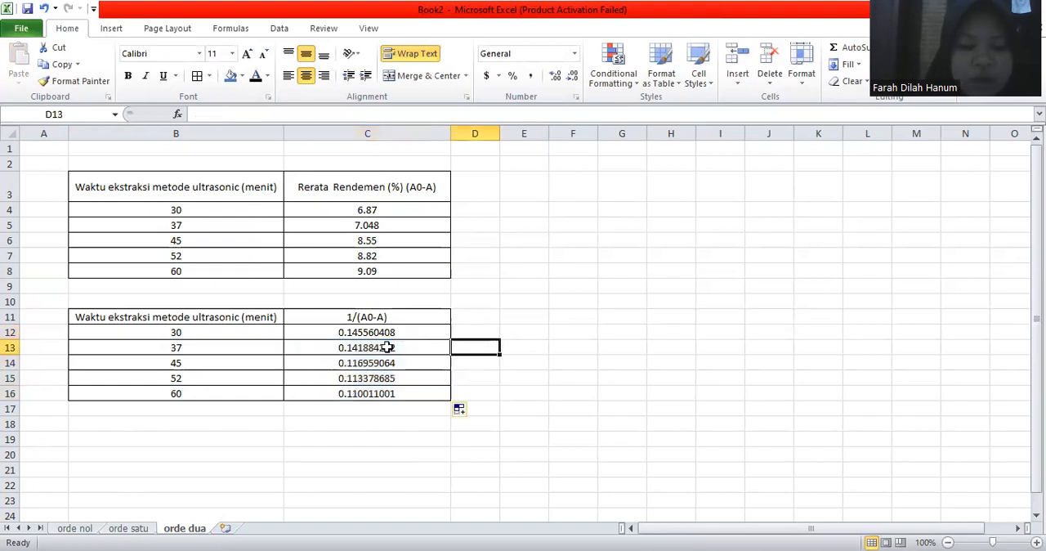
Step: Check the filled reciprocal formulas in C13:C16 against the yield values in the upper table
{"action": "key", "text": "Left"}
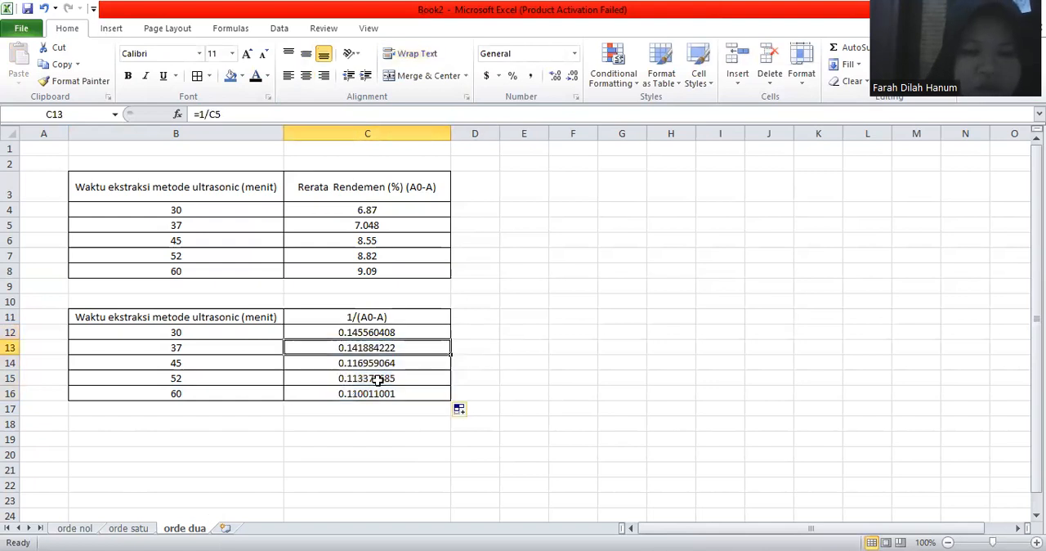
{"action": "left_click", "coordinate": [378, 381]}
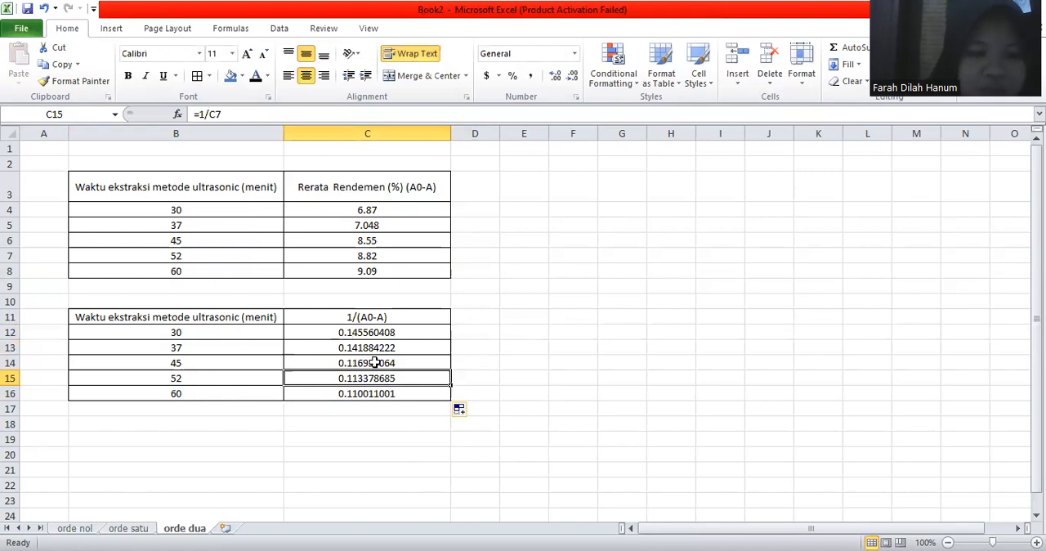
{"action": "key", "text": "Up"}
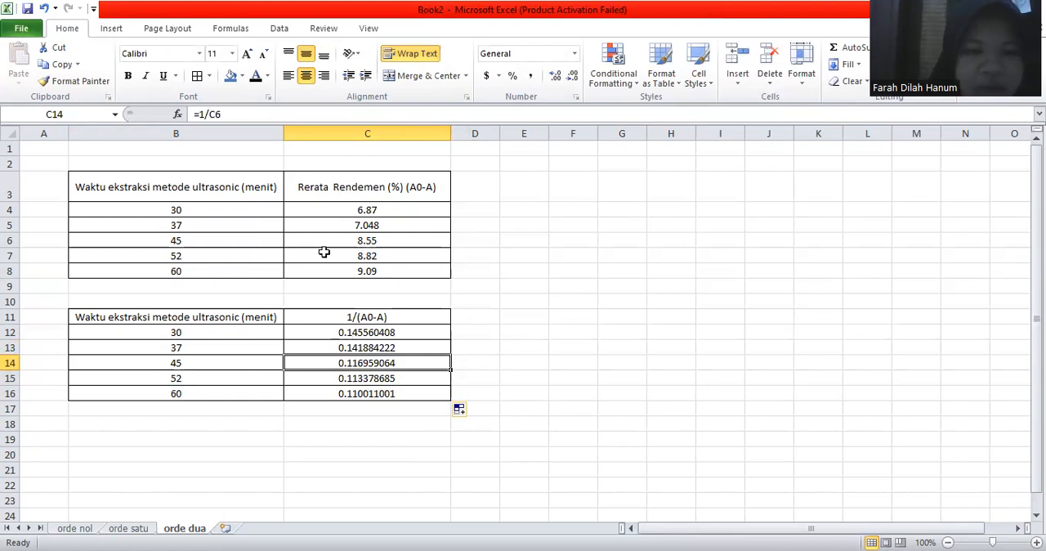
{"action": "left_click", "coordinate": [381, 396]}
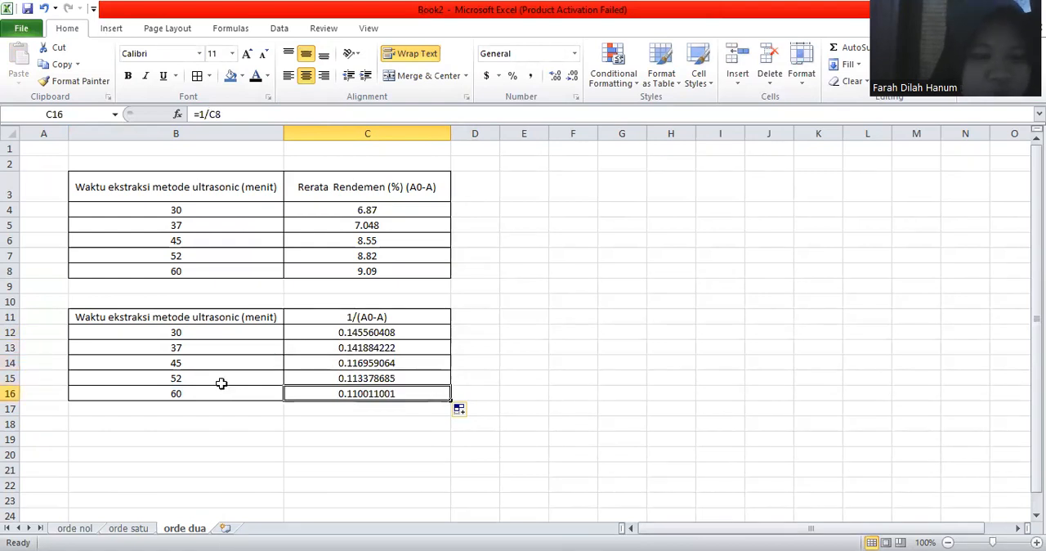
{"action": "left_click", "coordinate": [388, 273]}
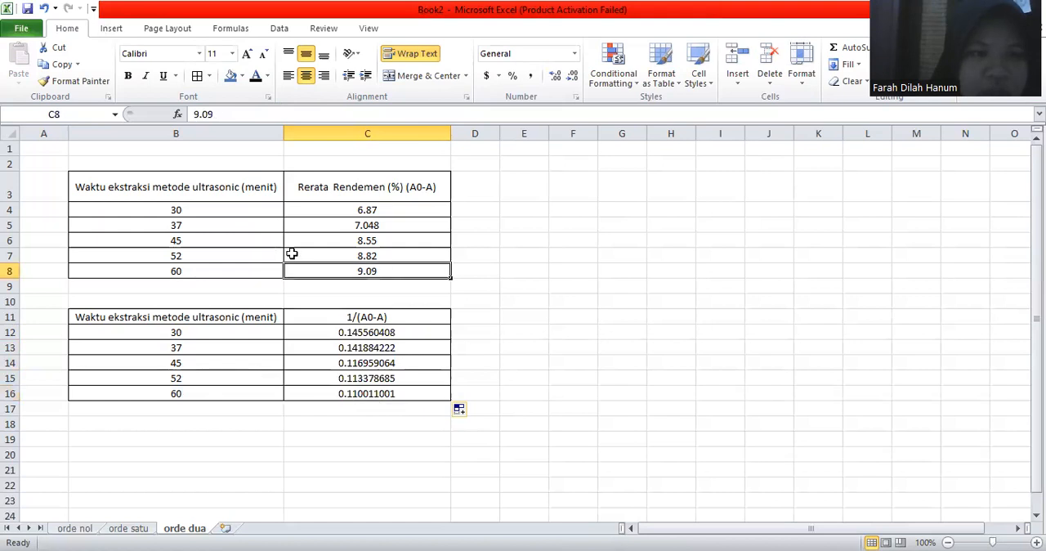
{"action": "left_click", "coordinate": [355, 394]}
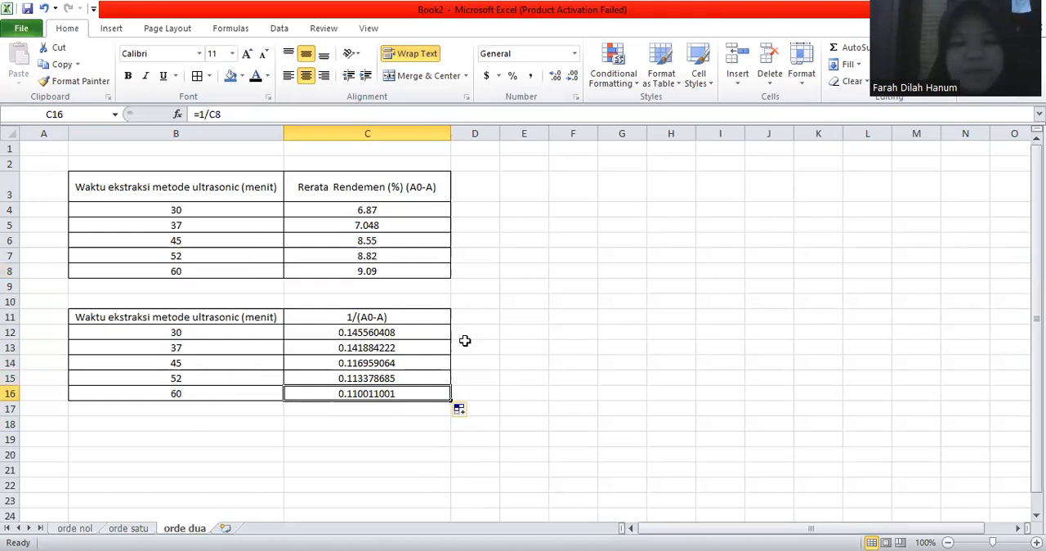
Step: Reduce the 1/(A0-A) values in C12:C16 to two decimal places
{"action": "left_click_drag", "start_coordinate": [524, 393], "coordinate": [427, 397]}
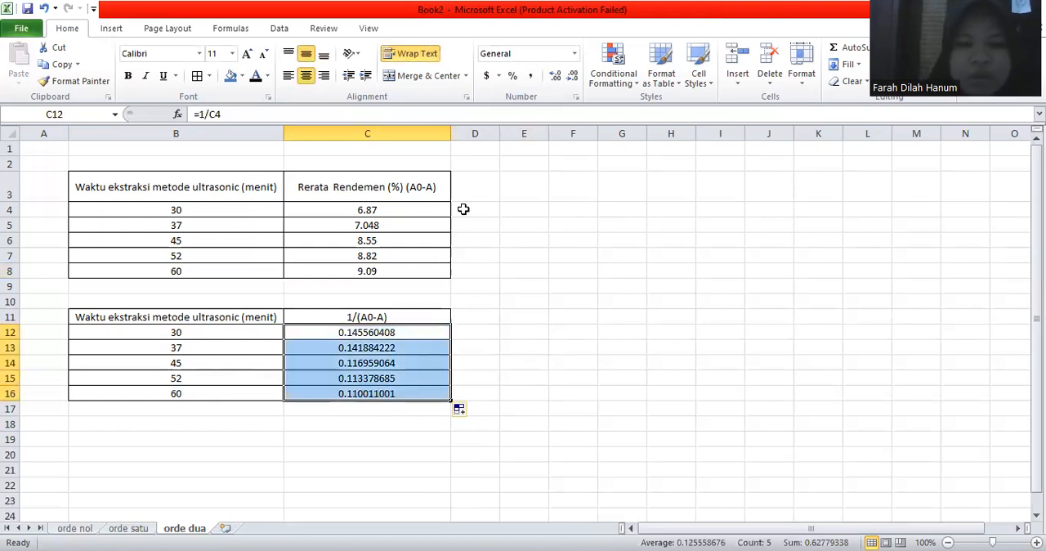
{"action": "double_click", "coordinate": [571, 77]}
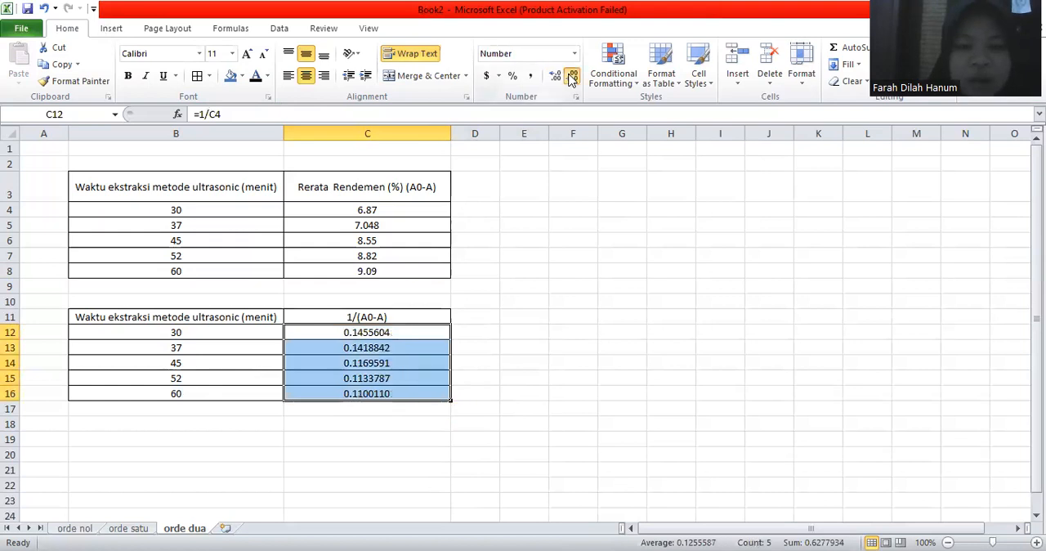
{"action": "triple_click", "coordinate": [572, 77]}
{"action": "double_click", "coordinate": [571, 79]}
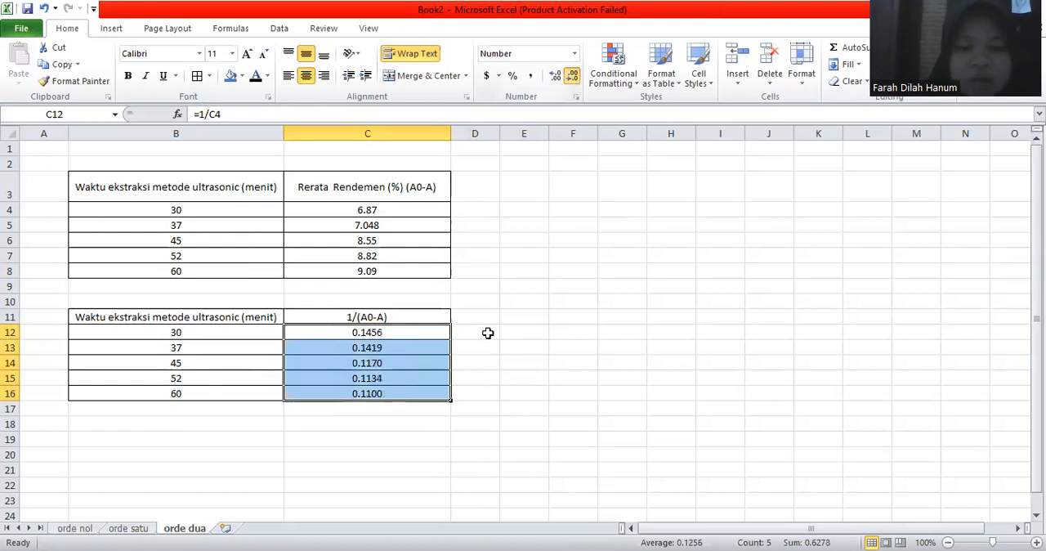
{"action": "left_click", "coordinate": [489, 333]}
{"action": "left_click_drag", "start_coordinate": [259, 327], "coordinate": [329, 394]}
{"action": "left_click", "coordinate": [579, 366]}
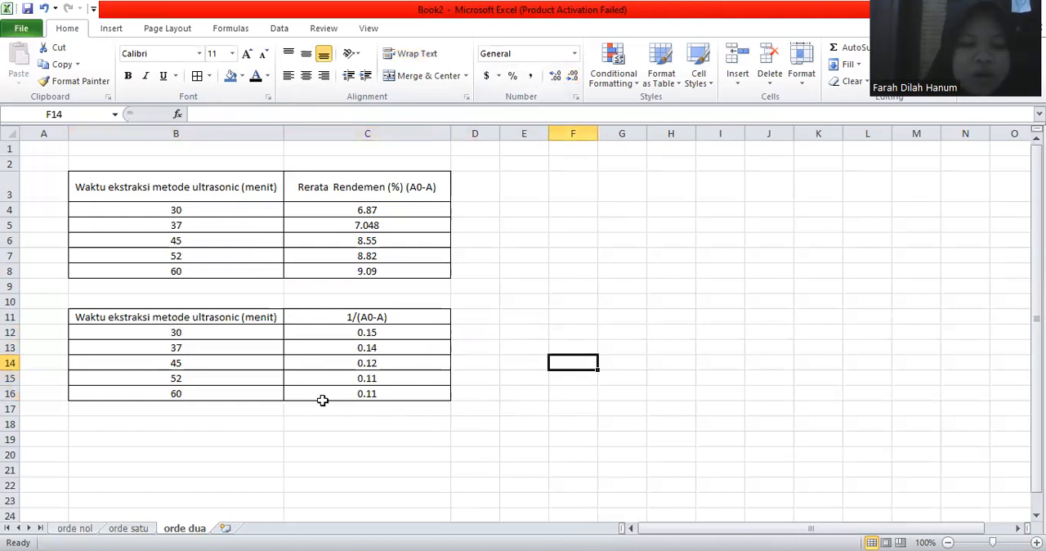
Step: Insert a scatter chart with smooth lines and markers from the time and 1/(A0-A) data in B12:C17
{"action": "mouse_move", "coordinate": [175, 333]}
{"action": "left_mouse_down"}
{"action": "mouse_move", "coordinate": [367, 394]}
{"action": "mouse_move", "coordinate": [367, 408]}
{"action": "left_mouse_up"}
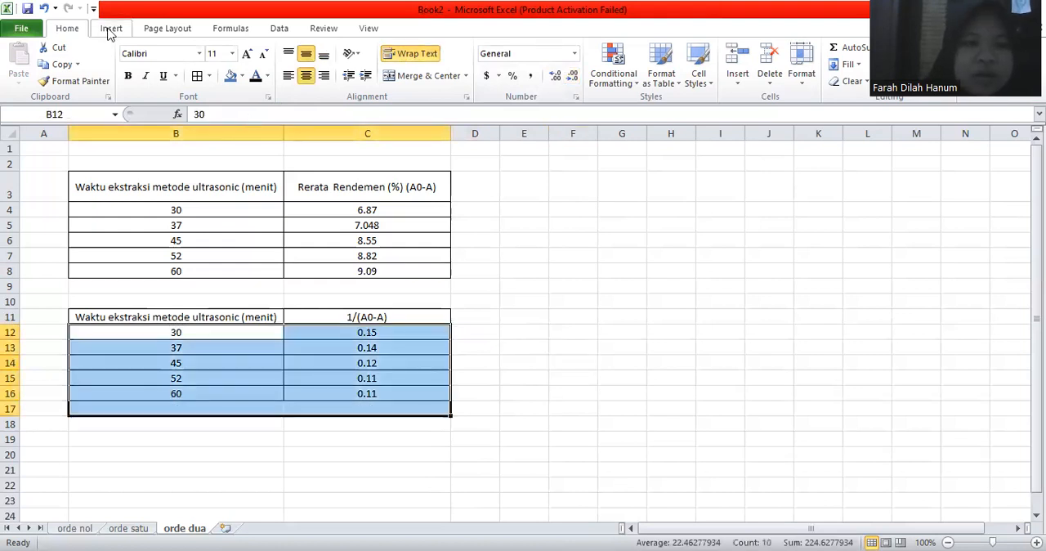
{"action": "scroll", "coordinate": [425, 72], "scroll_direction": "down", "scroll_amount": 1}
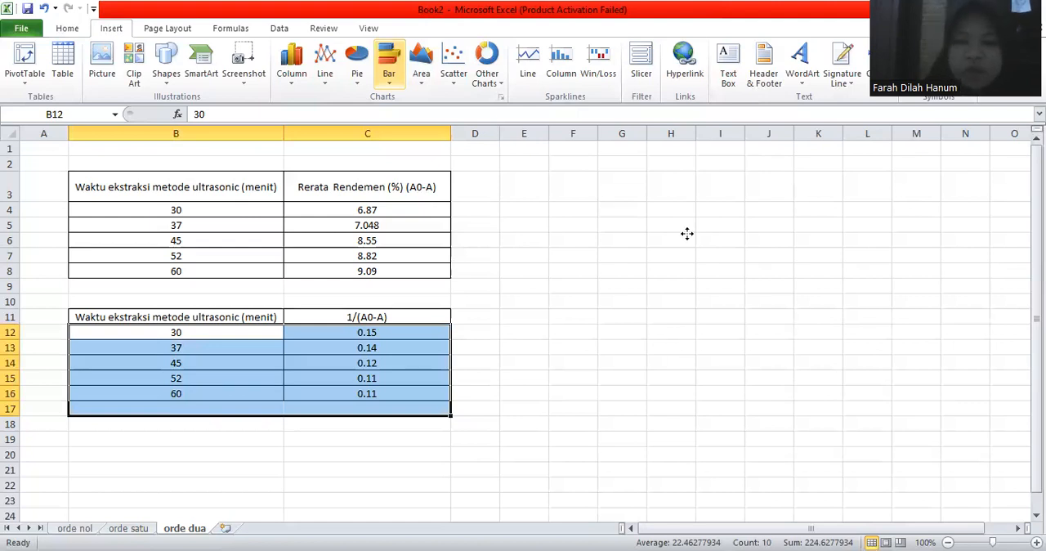
{"action": "key", "text": "alt+F1"}
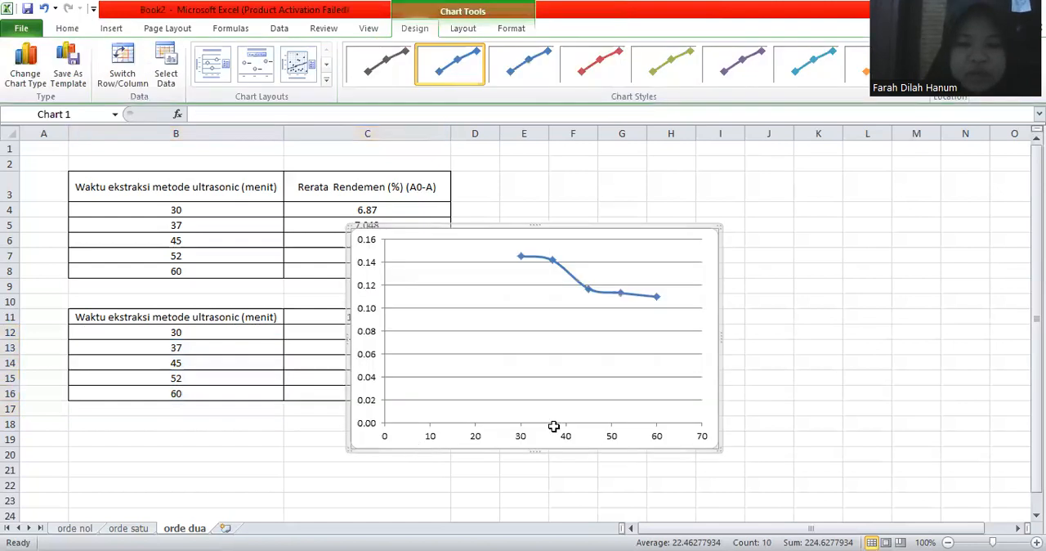
Step: Move the scatter chart beneath the 1/(A0-A) table so it starts around row 19 and spans columns B and C
{"action": "left_click_drag", "start_coordinate": [554, 428], "coordinate": [283, 398]}
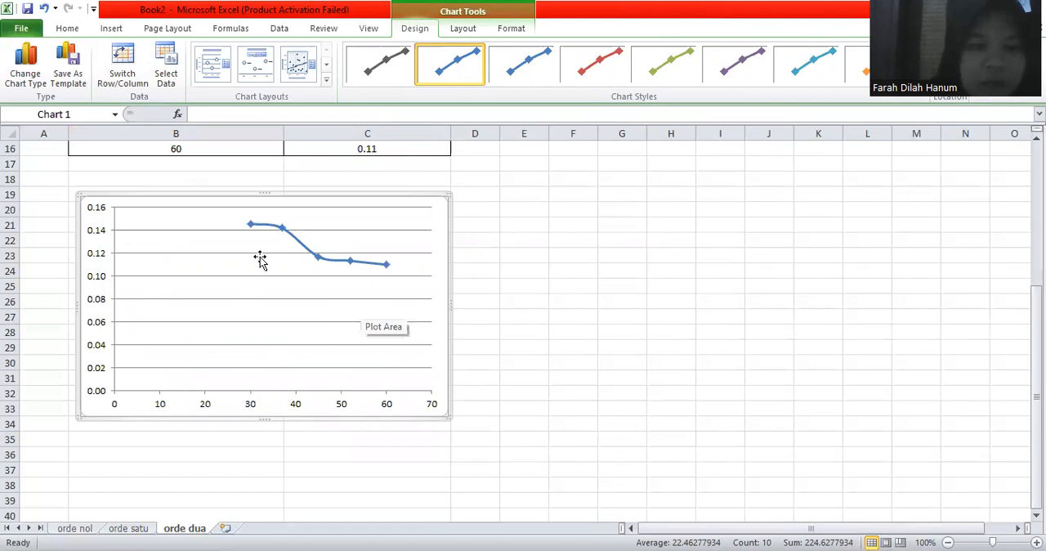
{"action": "left_click", "coordinate": [92, 305]}
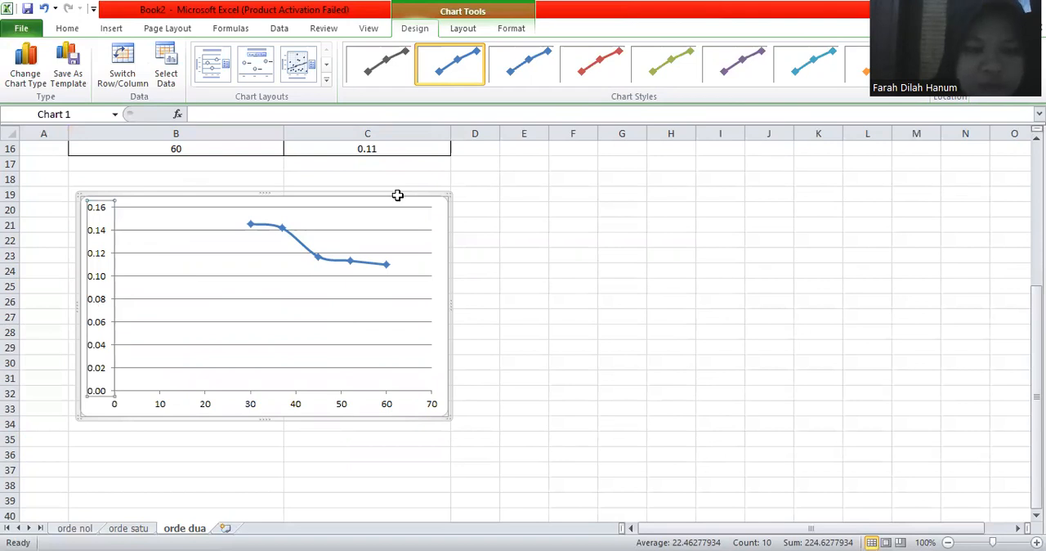
{"action": "scroll", "coordinate": [393, 209], "scroll_direction": "up", "scroll_amount": 2}
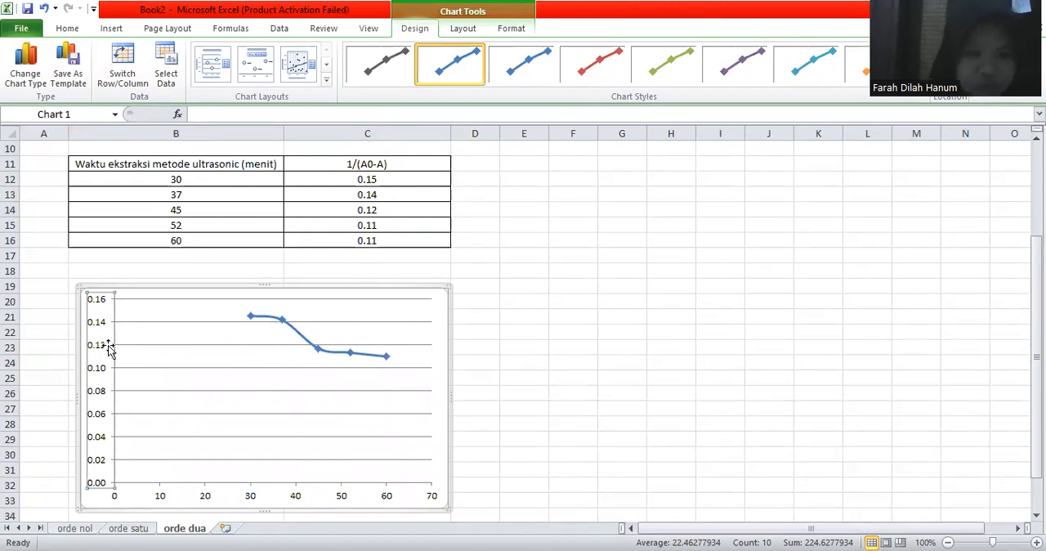
{"action": "scroll", "coordinate": [109, 349], "scroll_direction": "down", "scroll_amount": 1}
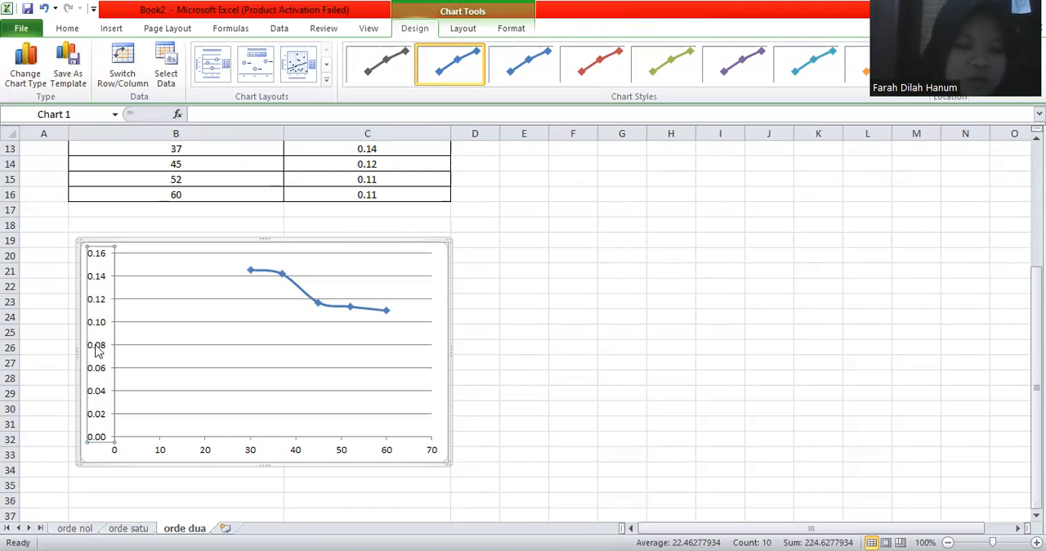
Step: Add a linear trendline to the chart series and display its equation and R-squared value on the chart
{"action": "left_click", "coordinate": [302, 295]}
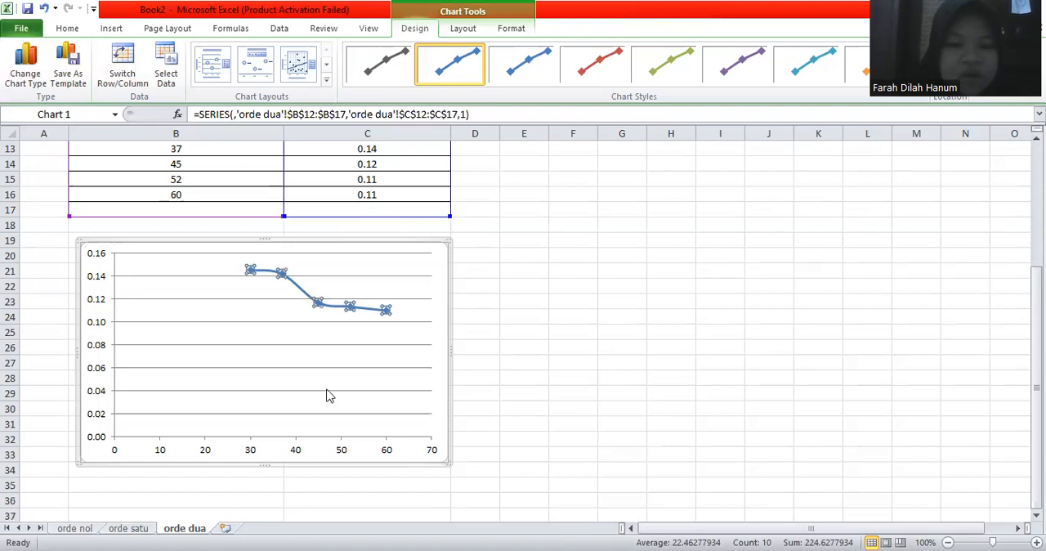
{"action": "right_click", "coordinate": [303, 289]}
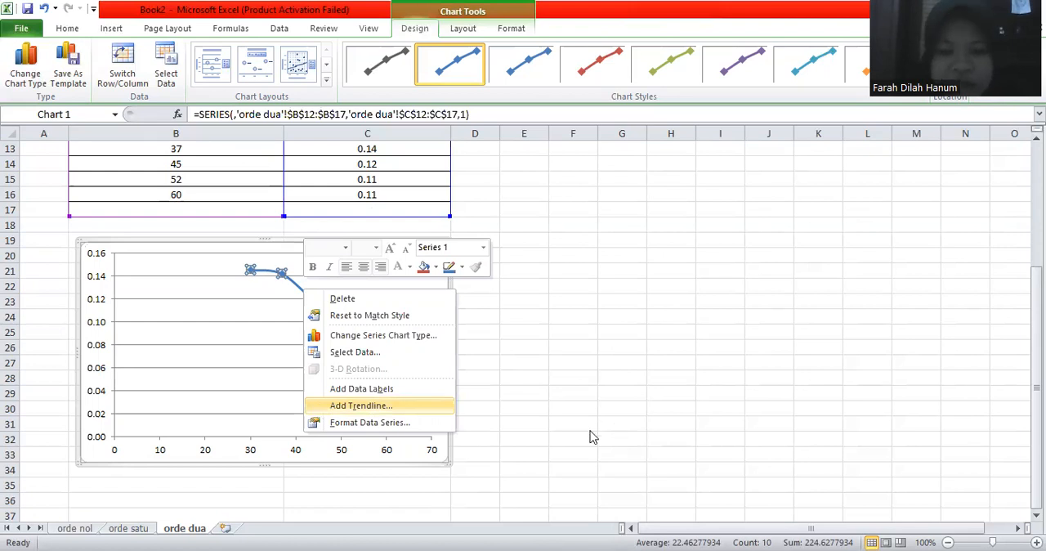
{"action": "key", "text": "Return"}
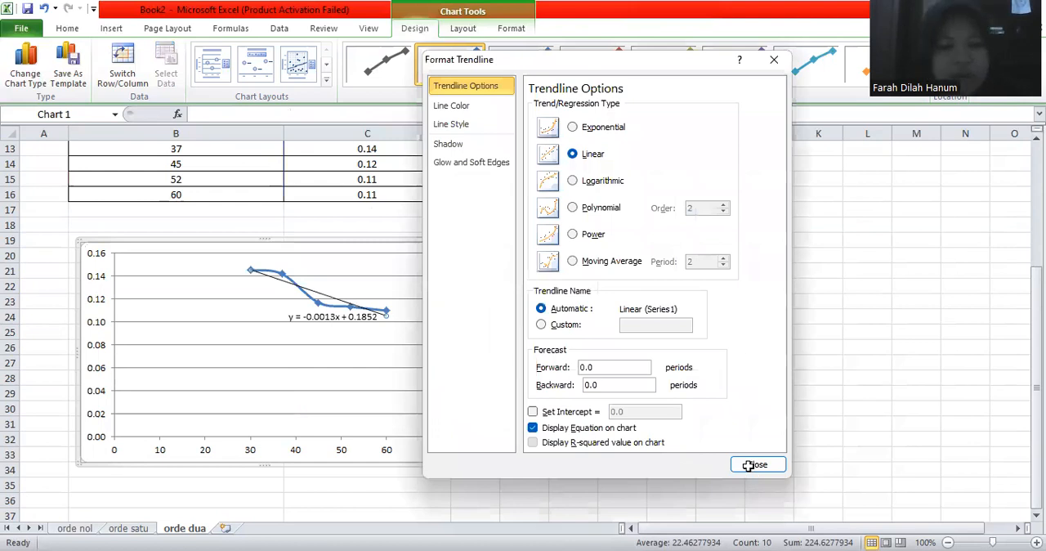
Step: Set the minimum of the chart's vertical axis to a fixed value of 0.08
{"action": "left_click", "coordinate": [96, 342]}
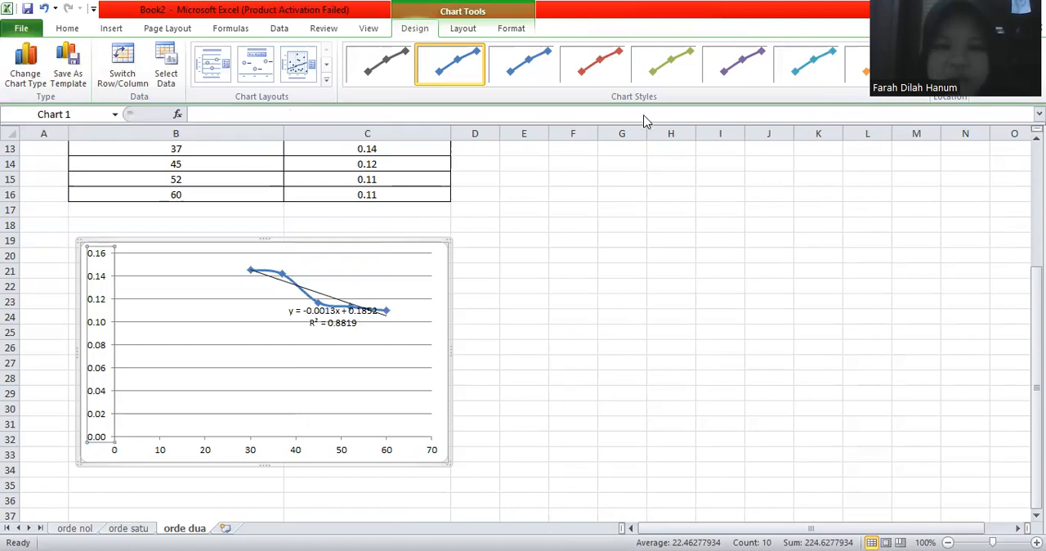
{"action": "left_click", "coordinate": [624, 113]}
{"action": "left_click", "coordinate": [683, 114]}
{"action": "key", "text": "BackSpace"}
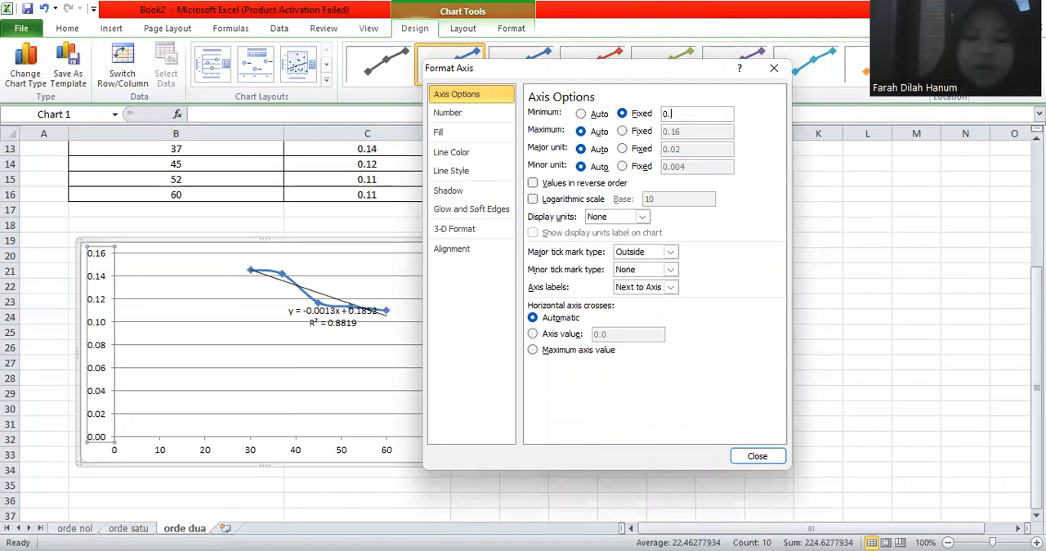
{"action": "type", "text": "08"}
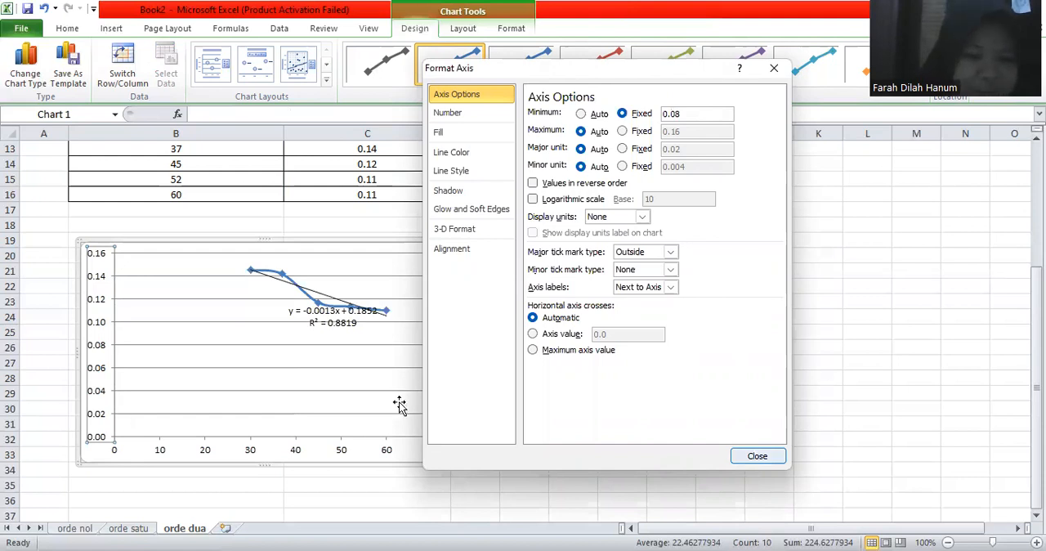
{"action": "scroll", "coordinate": [400, 405], "scroll_direction": "down", "scroll_amount": 2}
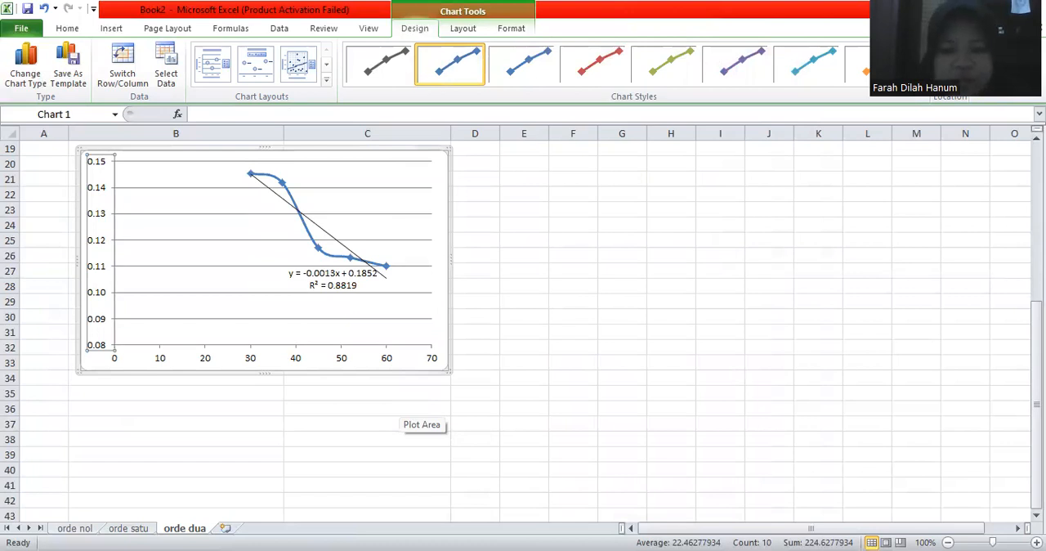
{"action": "scroll", "coordinate": [523, 327], "scroll_direction": "up", "scroll_amount": 6}
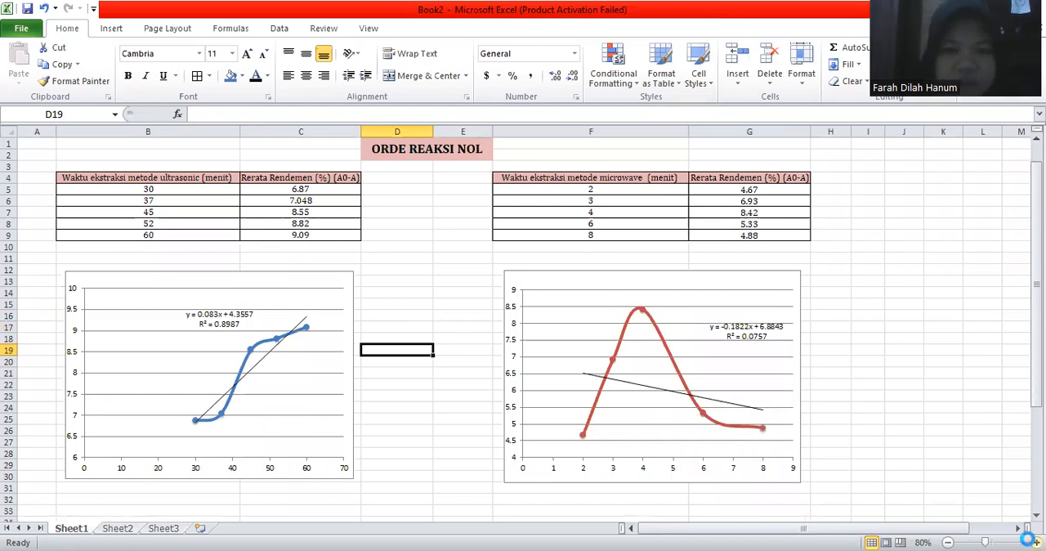
Step: Examine the zero-order tables and trendline charts for the ultrasonic and microwave methods on Sheet1 of the reference workbook
{"action": "left_click", "coordinate": [1035, 542]}
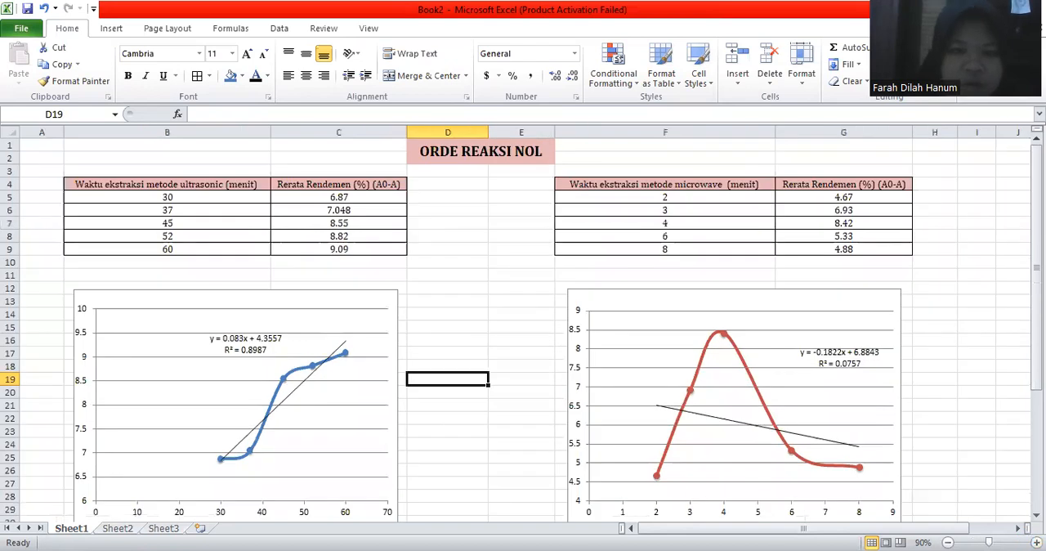
{"action": "left_click", "coordinate": [1026, 542]}
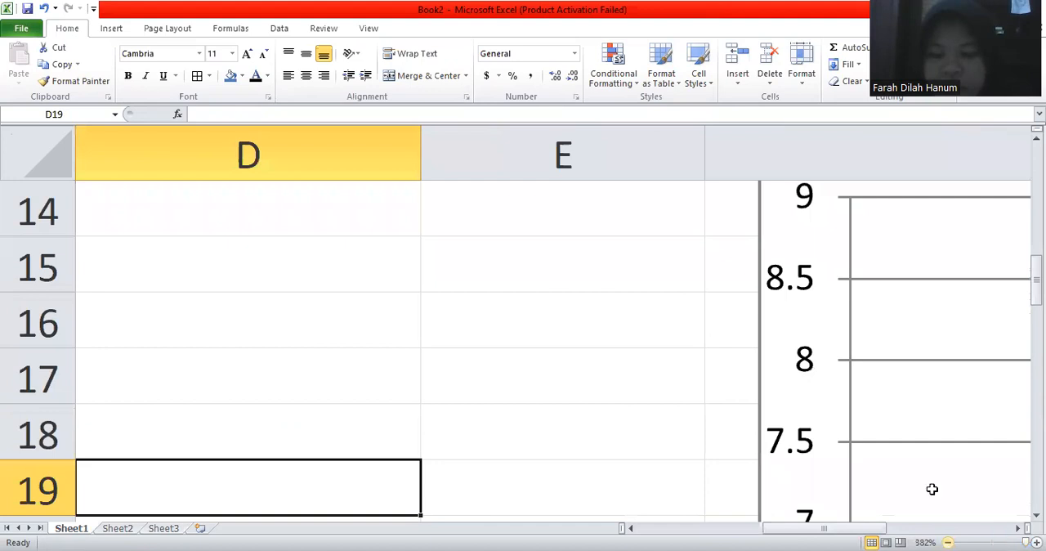
{"action": "scroll", "coordinate": [932, 489], "scroll_direction": "down", "scroll_amount": 17}
{"action": "scroll", "coordinate": [932, 489], "scroll_direction": "up", "scroll_amount": 2}
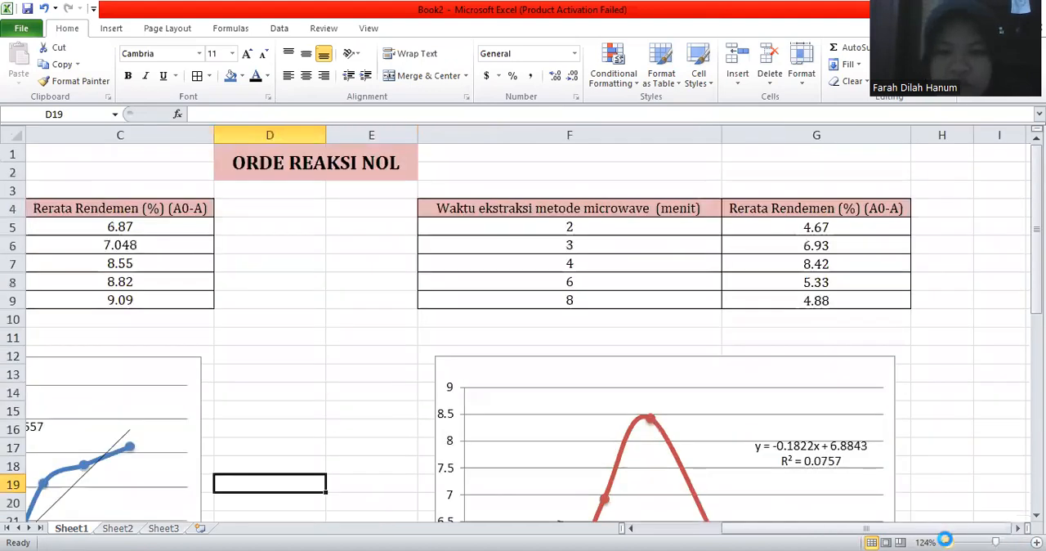
{"action": "scroll", "coordinate": [791, 458], "scroll_direction": "down", "scroll_amount": 1}
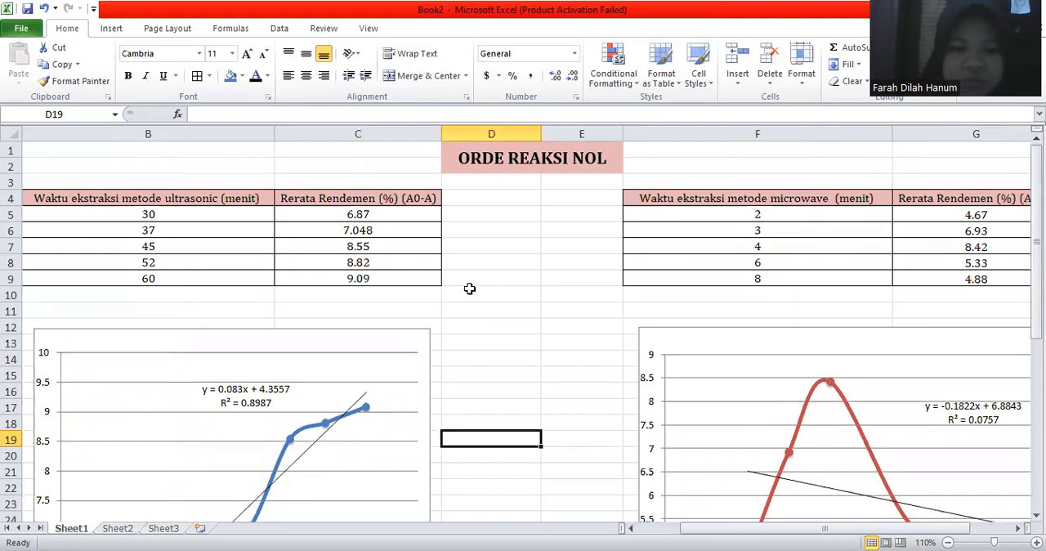
{"action": "scroll", "coordinate": [269, 327], "scroll_direction": "down", "scroll_amount": 1}
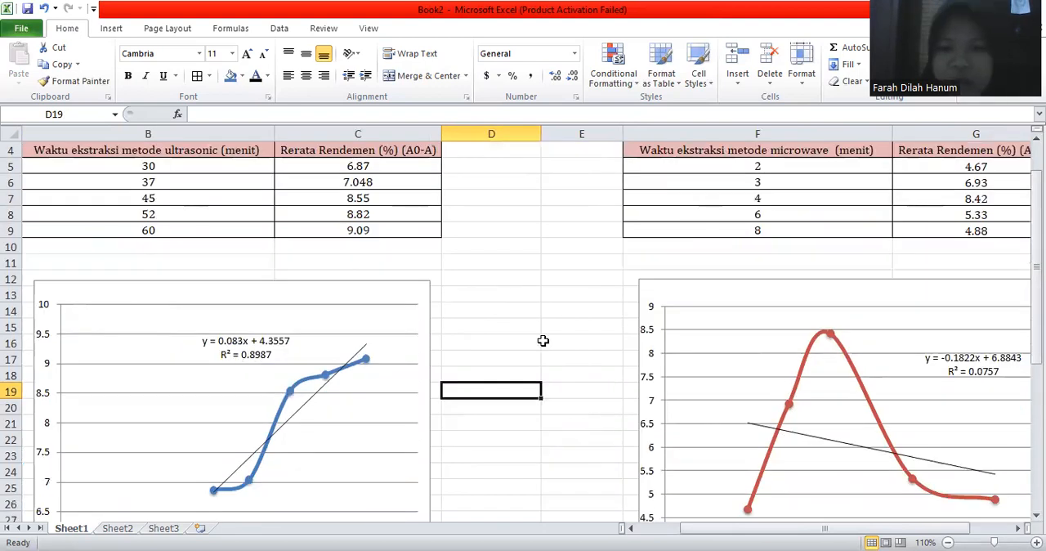
{"action": "scroll", "coordinate": [852, 402], "scroll_direction": "up", "scroll_amount": 1}
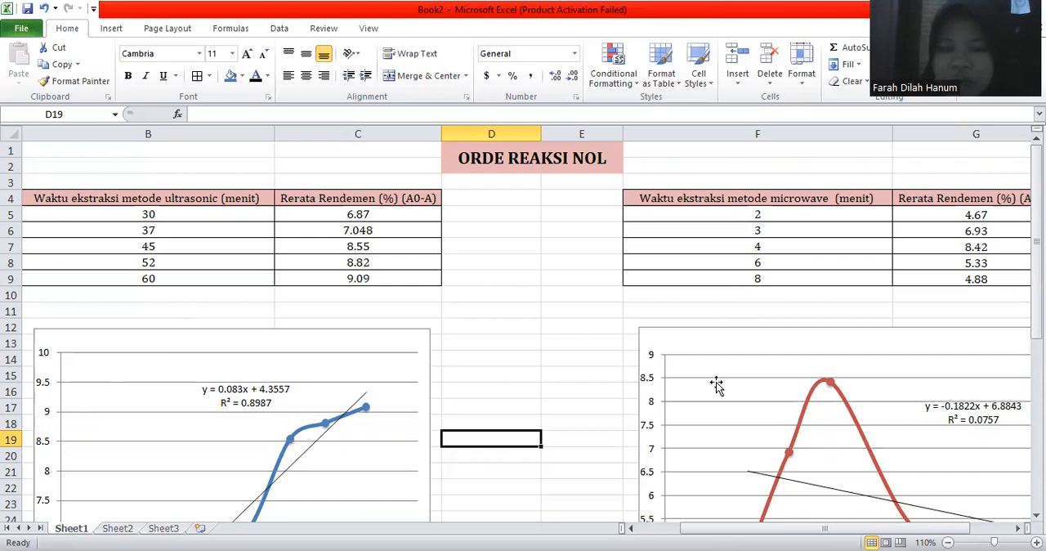
{"action": "scroll", "coordinate": [716, 385], "scroll_direction": "down", "scroll_amount": 1}
{"action": "scroll", "coordinate": [716, 385], "scroll_direction": "right", "scroll_amount": 1}
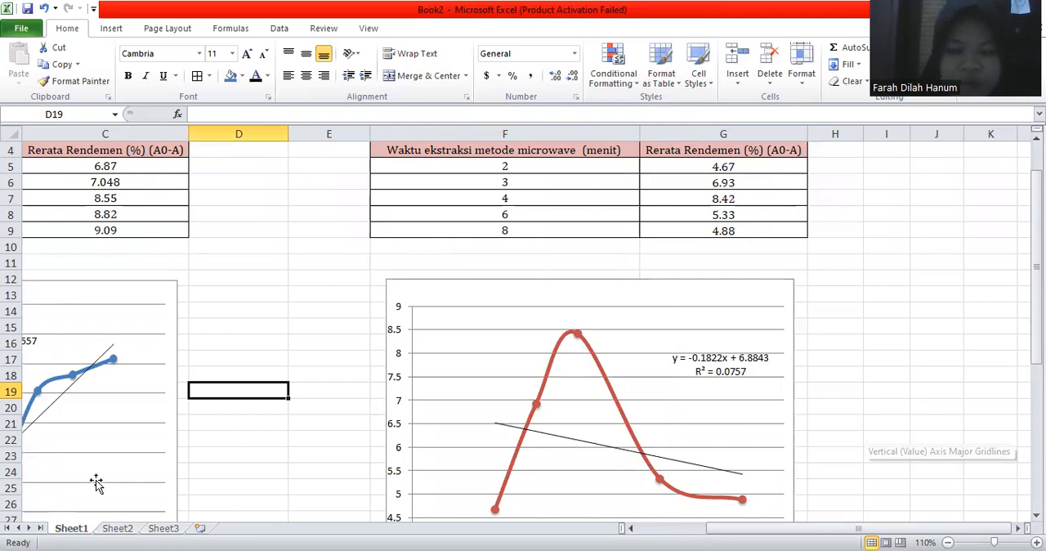
{"action": "scroll", "coordinate": [95, 483], "scroll_direction": "down", "scroll_amount": 1}
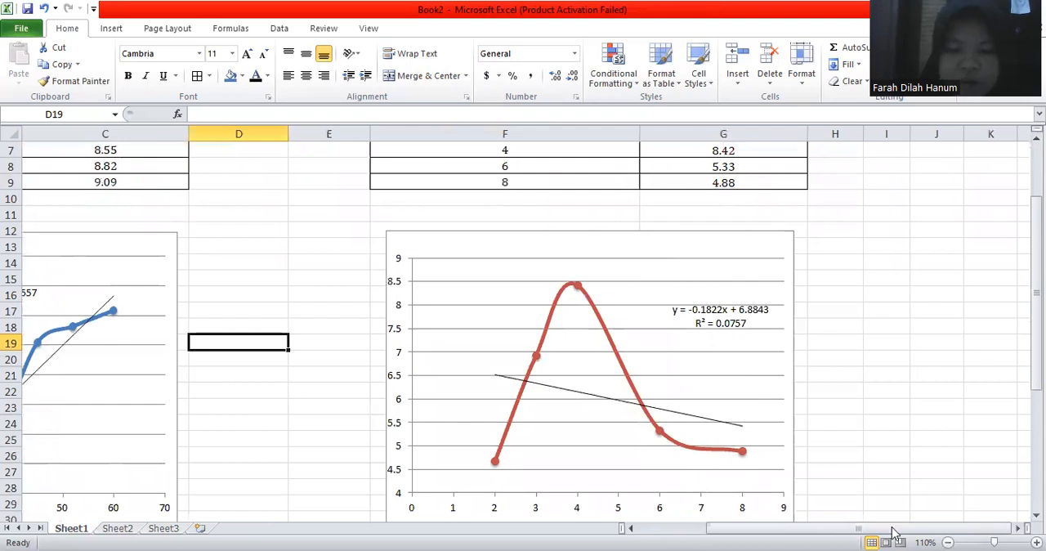
{"action": "left_click_drag", "start_coordinate": [893, 528], "coordinate": [818, 528]}
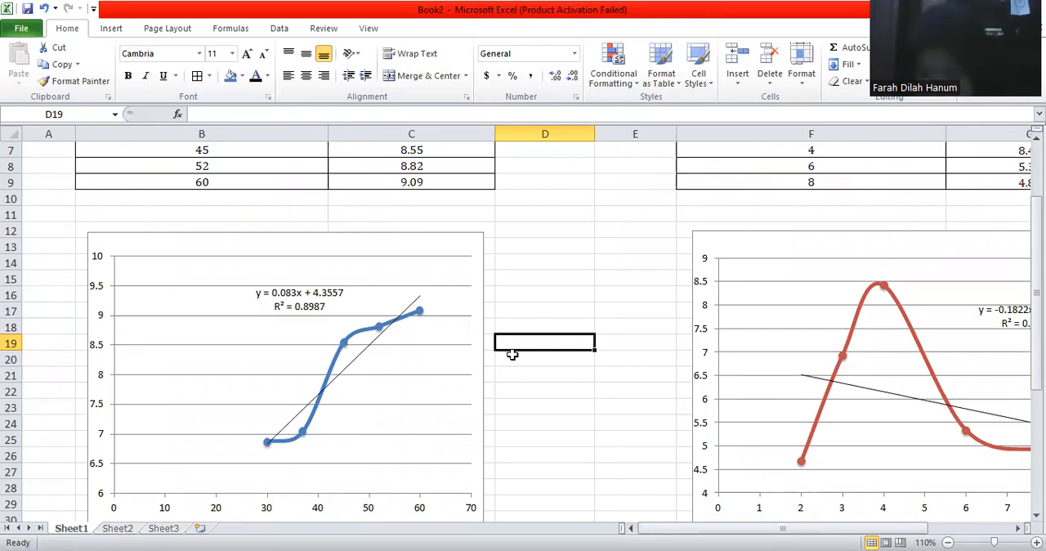
Step: Review the first-order ln [A0-A] tables and the ultrasonic and microwave trendline charts on Sheet2
{"action": "key", "text": "ctrl+Page_Down"}
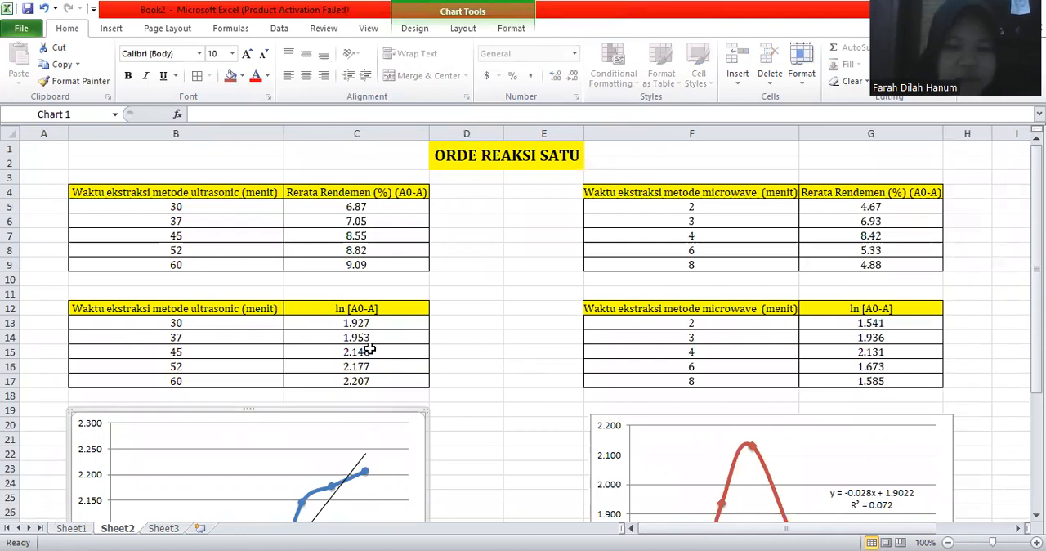
{"action": "scroll", "coordinate": [370, 349], "scroll_direction": "down", "scroll_amount": 1}
{"action": "scroll", "coordinate": [370, 349], "scroll_direction": "down", "scroll_amount": 7}
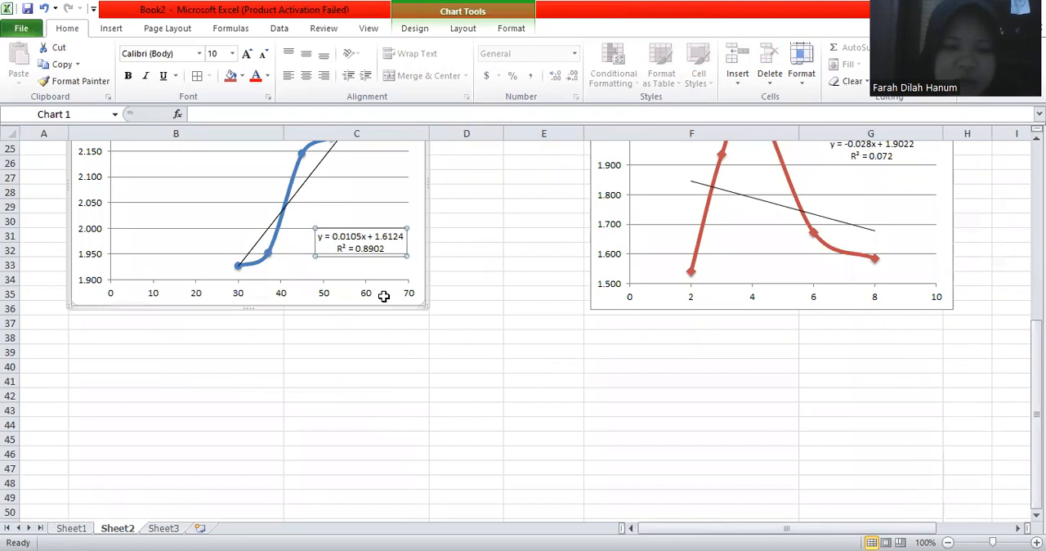
{"action": "scroll", "coordinate": [816, 402], "scroll_direction": "up", "scroll_amount": 8}
{"action": "scroll", "coordinate": [794, 366], "scroll_direction": "down", "scroll_amount": 1}
{"action": "scroll", "coordinate": [794, 366], "scroll_direction": "up", "scroll_amount": 1}
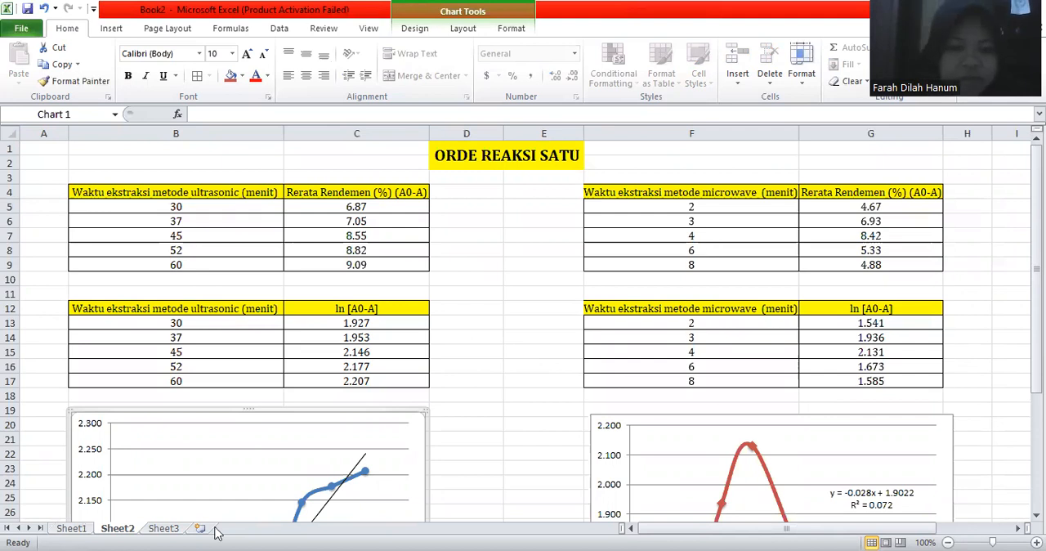
{"action": "scroll", "coordinate": [173, 533], "scroll_direction": "down", "scroll_amount": 3}
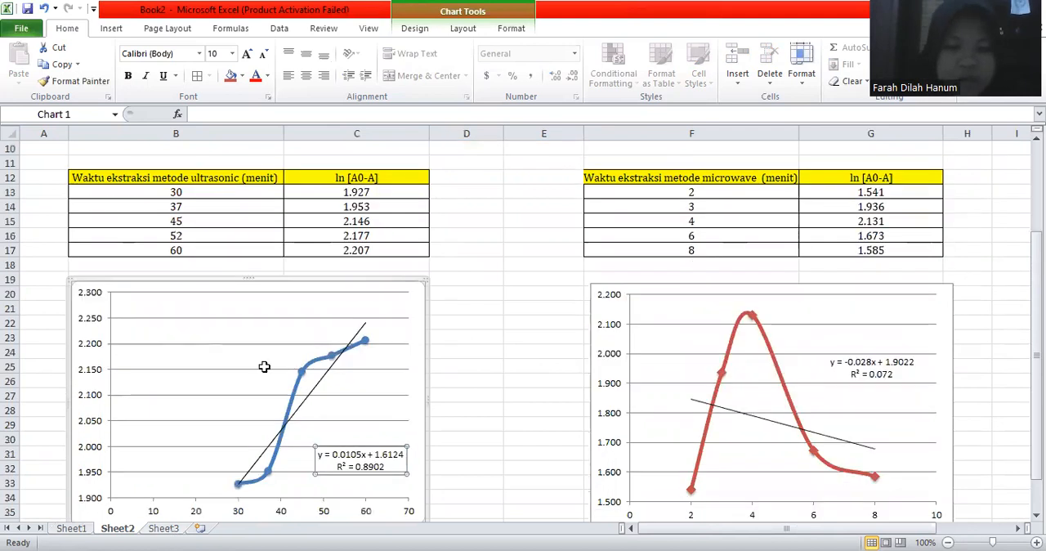
Step: Review the second-order 1/(A0-A) tables and the ultrasonic and microwave trendline charts on Sheet3
{"action": "key", "text": "ctrl+Page_Down"}
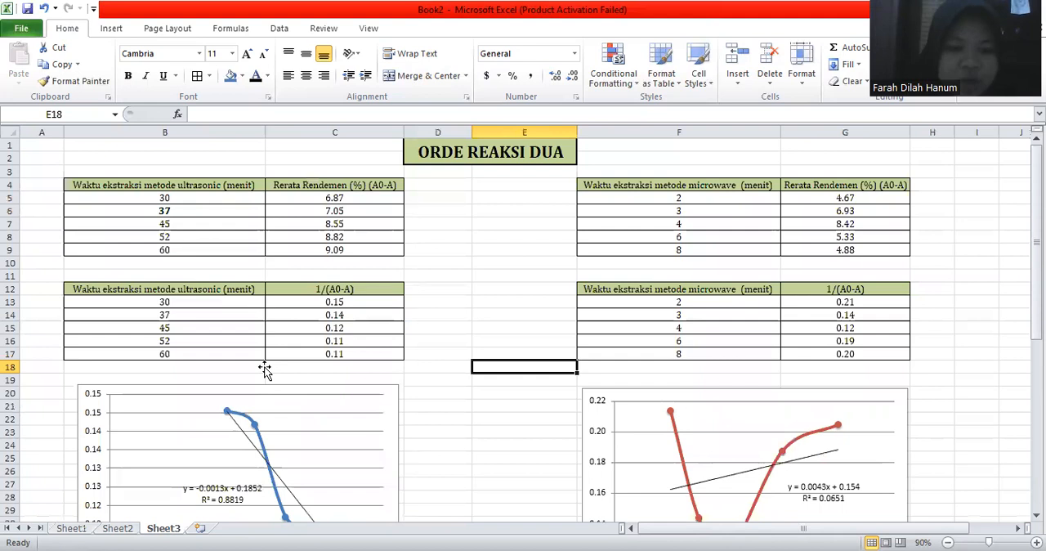
{"action": "scroll", "coordinate": [264, 371], "scroll_direction": "down", "scroll_amount": 1}
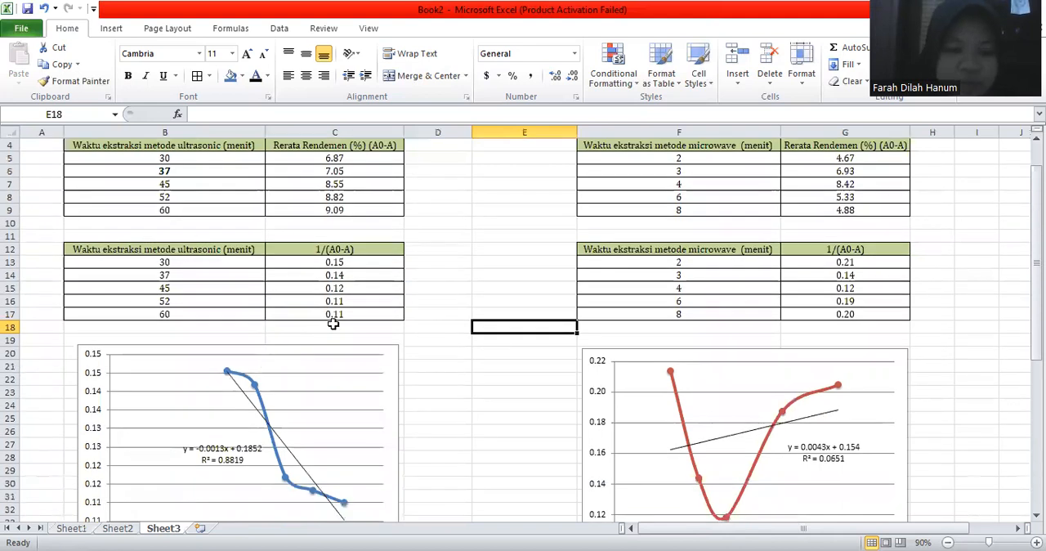
{"action": "scroll", "coordinate": [333, 324], "scroll_direction": "up", "scroll_amount": 1}
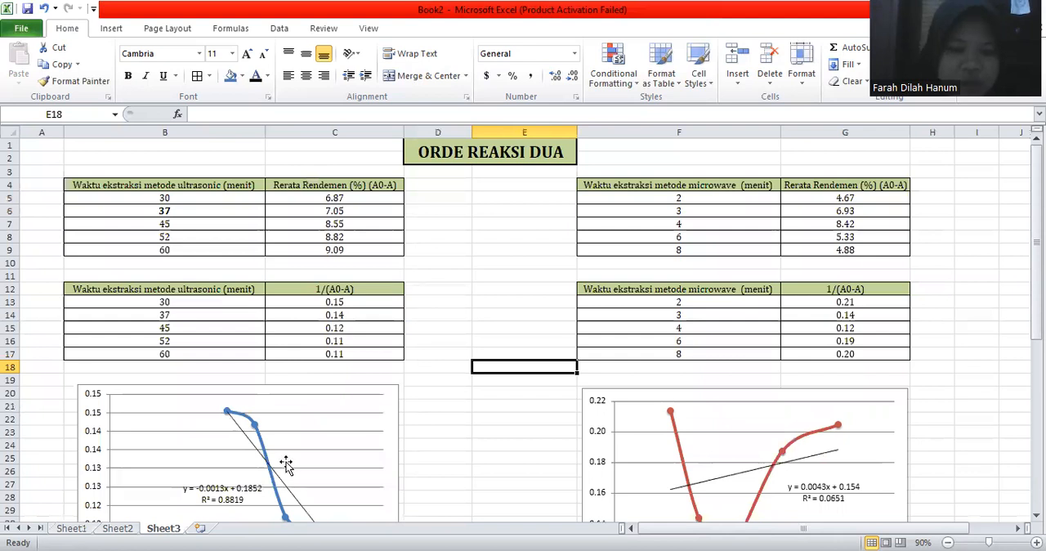
{"action": "scroll", "coordinate": [285, 464], "scroll_direction": "down", "scroll_amount": 2}
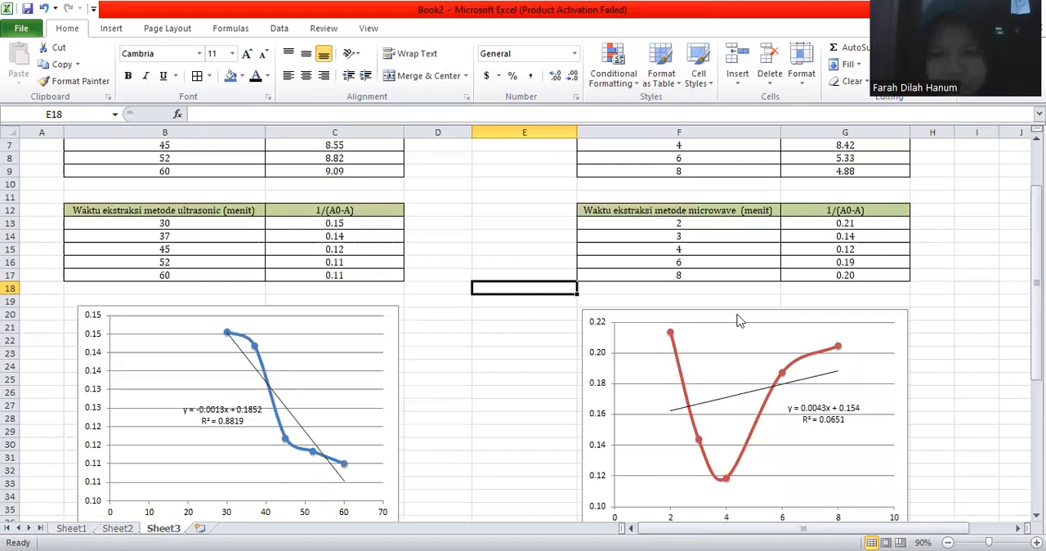
{"action": "scroll", "coordinate": [738, 320], "scroll_direction": "down", "scroll_amount": 1}
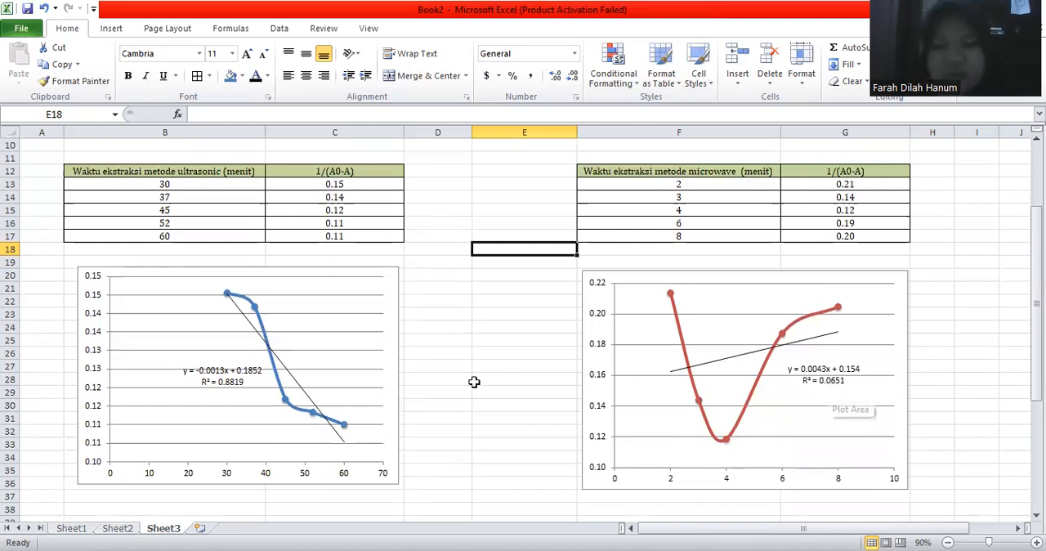
{"action": "scroll", "coordinate": [474, 382], "scroll_direction": "up", "scroll_amount": 3}
{"action": "scroll", "coordinate": [474, 382], "scroll_direction": "down", "scroll_amount": 2}
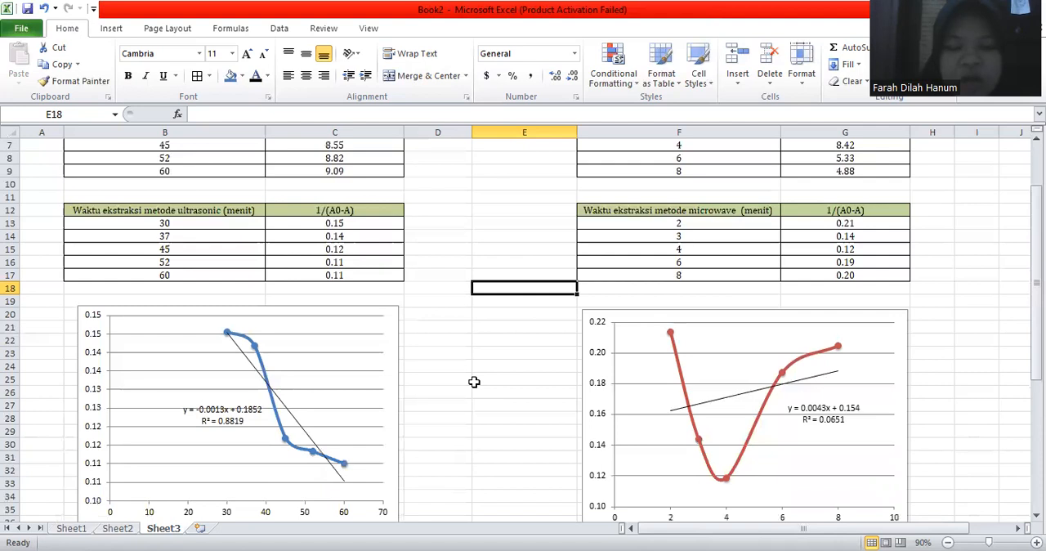
{"action": "scroll", "coordinate": [474, 381], "scroll_direction": "up", "scroll_amount": 2}
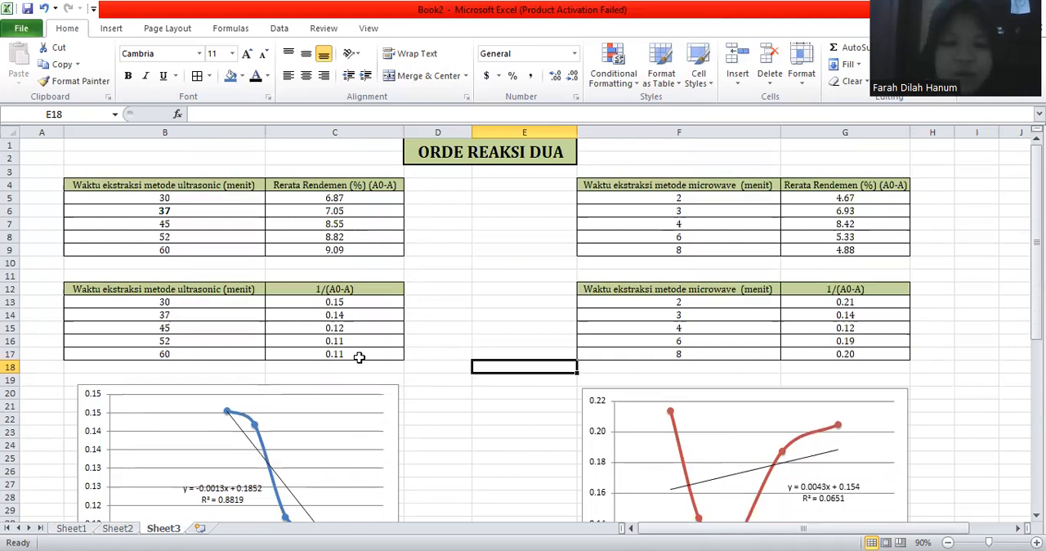
Step: Compare the R^2 values of the three reaction orders in the ultrasonic and microwave comparison tables on Sheet3
{"action": "scroll", "coordinate": [359, 357], "scroll_direction": "down", "scroll_amount": 10}
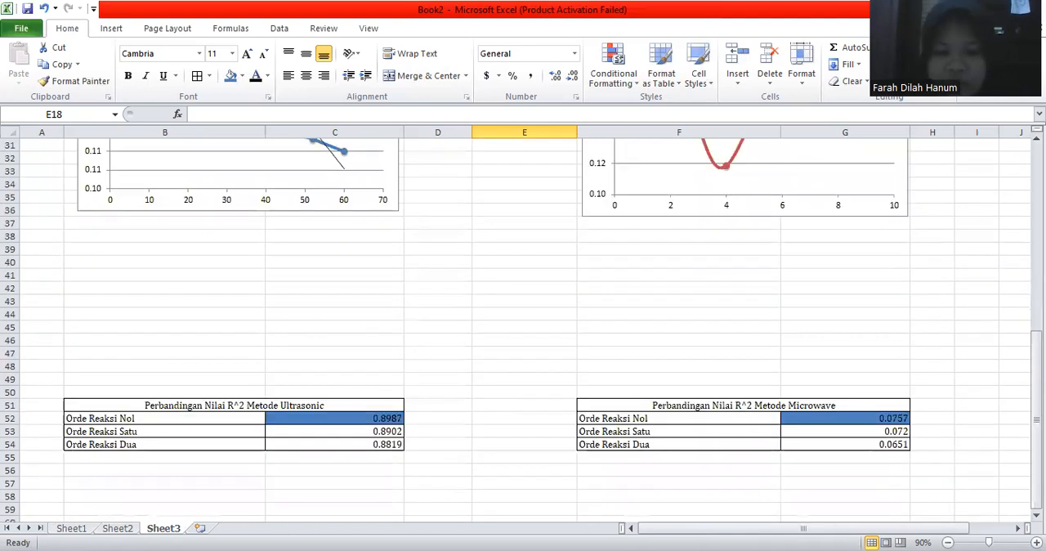
{"action": "scroll", "coordinate": [892, 462], "scroll_direction": "down", "scroll_amount": 2}
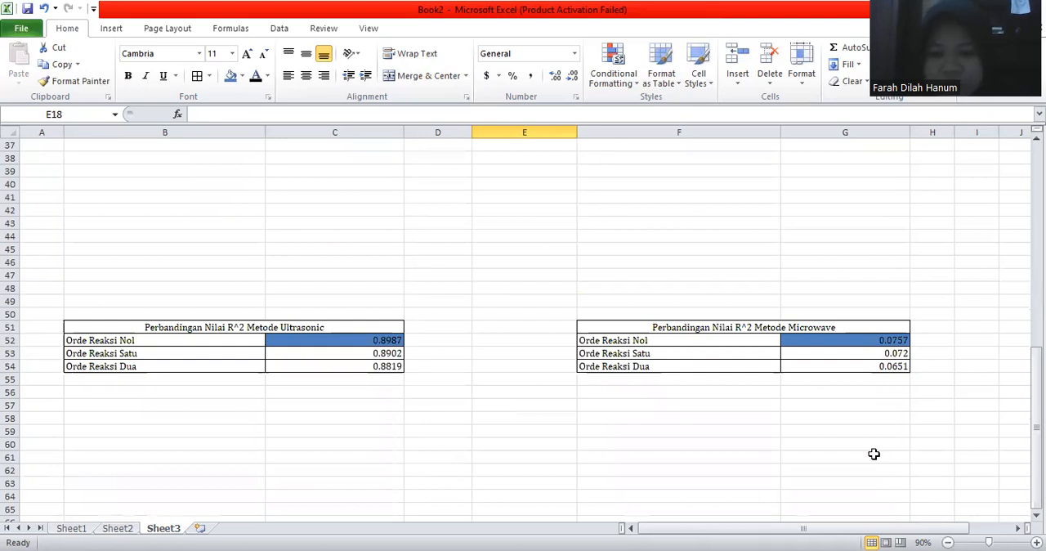
{"action": "scroll", "coordinate": [905, 460], "scroll_direction": "up", "scroll_amount": 1}
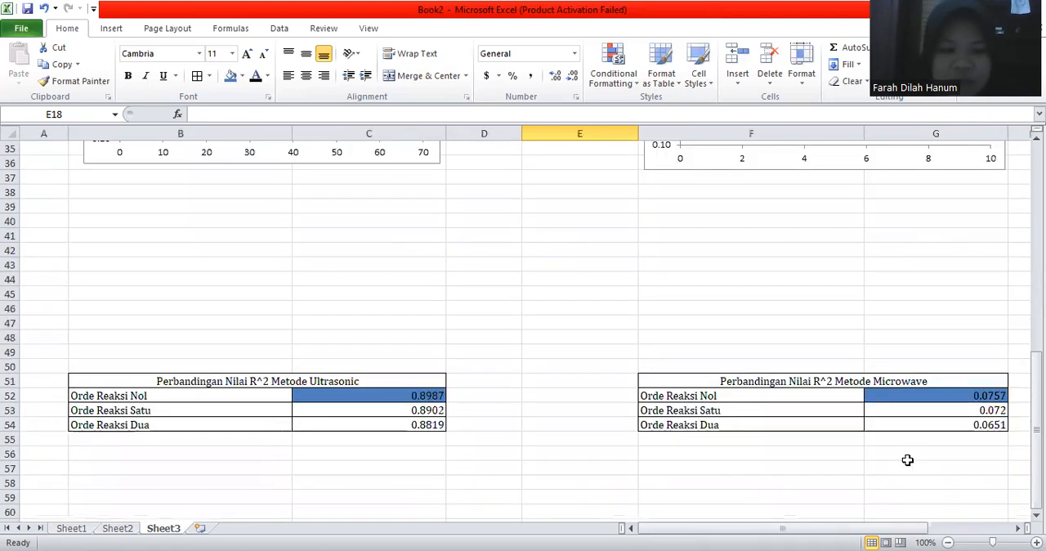
Step: Examine the highlighted zero-order (Orde Reaksi Nol) R^2 entries against the other orders for the ultrasonic and microwave methods
{"action": "scroll", "coordinate": [908, 460], "scroll_direction": "down", "scroll_amount": 2}
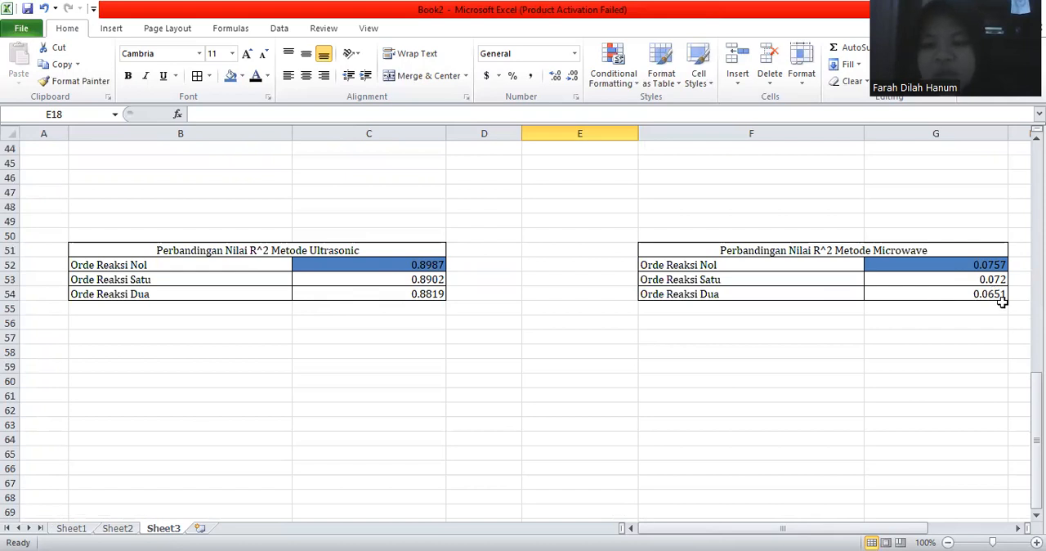
{"action": "left_click", "coordinate": [579, 264]}
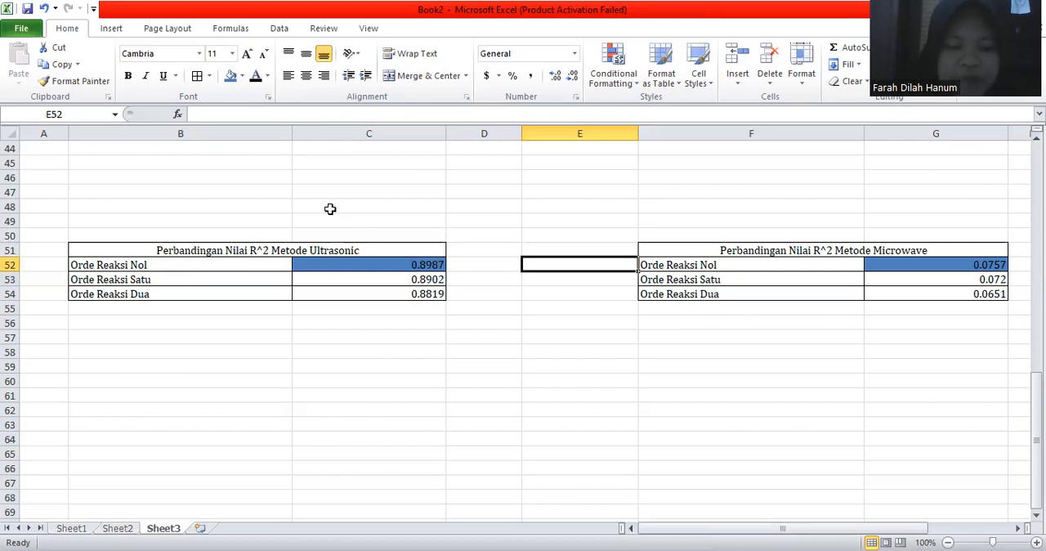
{"action": "left_click", "coordinate": [218, 334]}
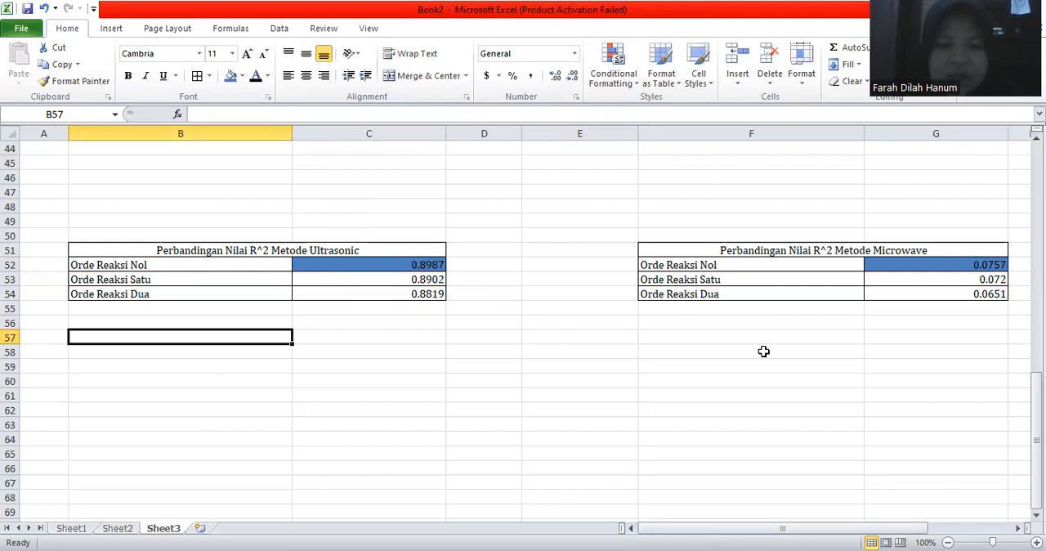
{"action": "left_click", "coordinate": [788, 353]}
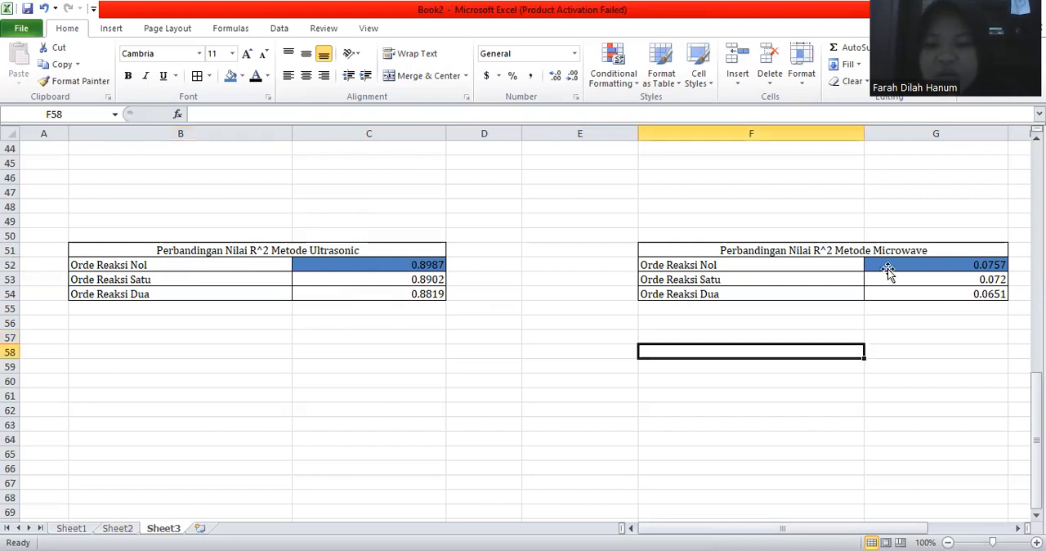
{"action": "left_click", "coordinate": [889, 270]}
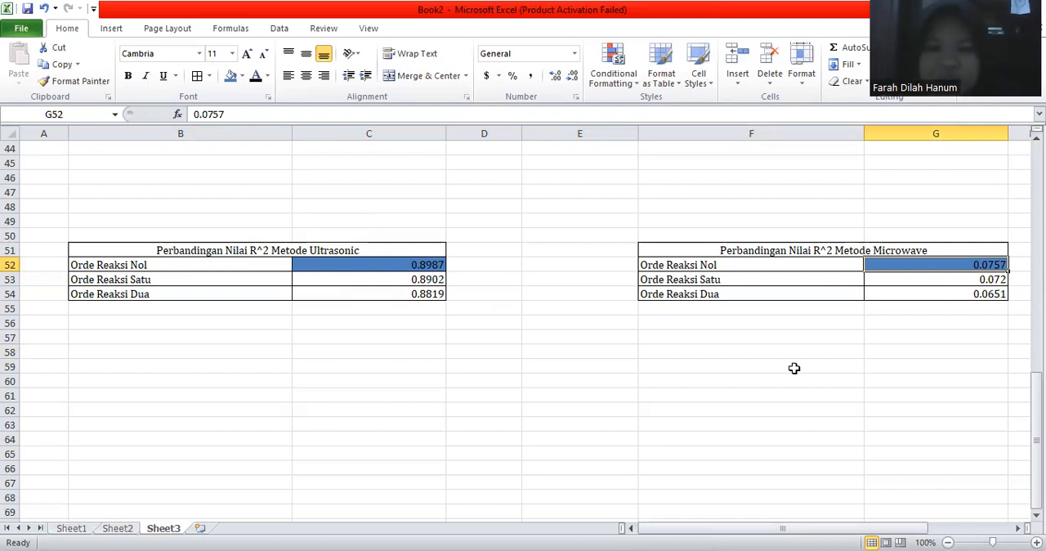
Step: Look back over the second-order data tables and trendline charts on Sheet3, then return to the R^2 comparison tables
{"action": "scroll", "coordinate": [794, 368], "scroll_direction": "up", "scroll_amount": 11}
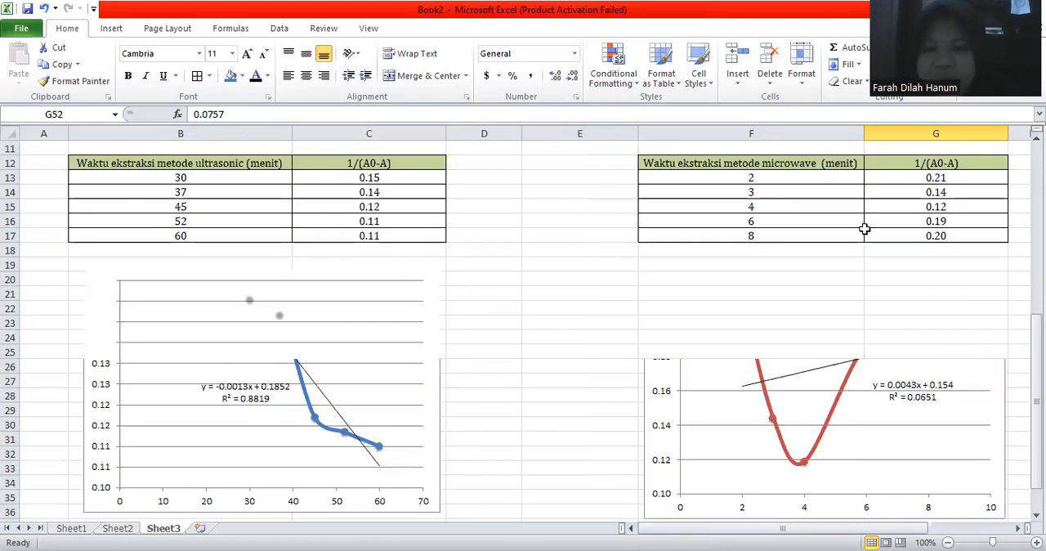
{"action": "scroll", "coordinate": [865, 229], "scroll_direction": "up", "scroll_amount": 4}
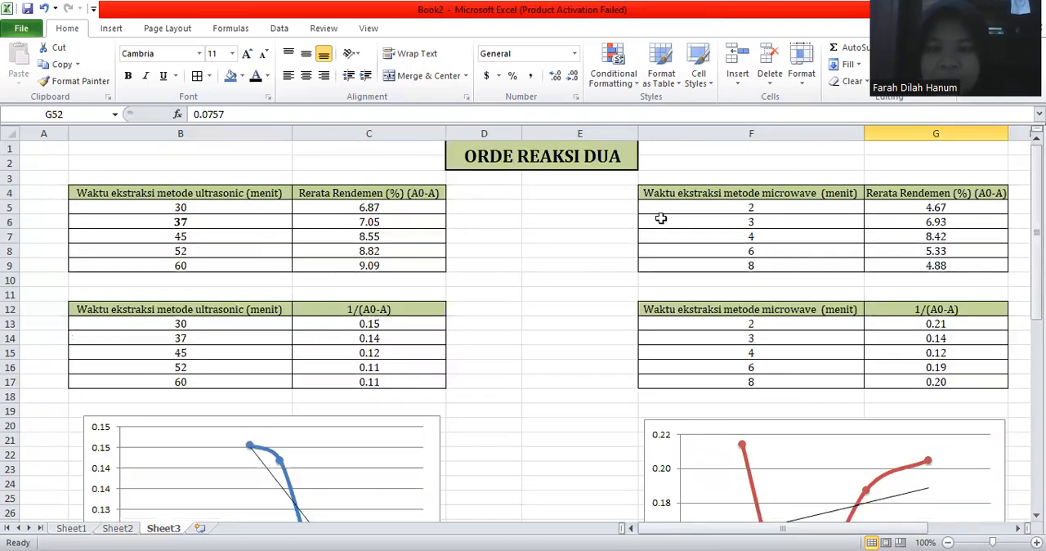
{"action": "scroll", "coordinate": [621, 243], "scroll_direction": "down", "scroll_amount": 9}
{"action": "scroll", "coordinate": [621, 243], "scroll_direction": "up", "scroll_amount": 9}
{"action": "scroll", "coordinate": [621, 243], "scroll_direction": "down", "scroll_amount": 13}
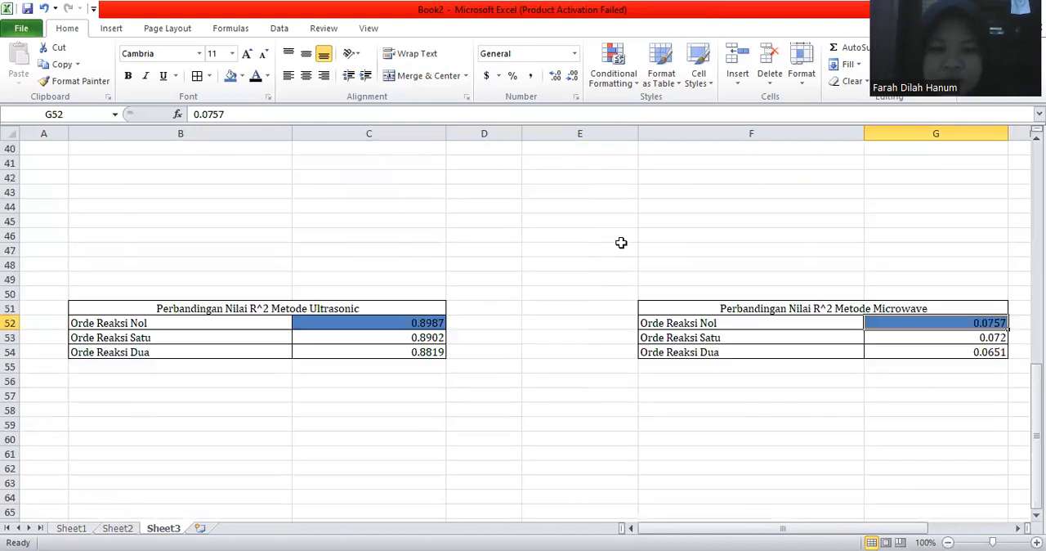